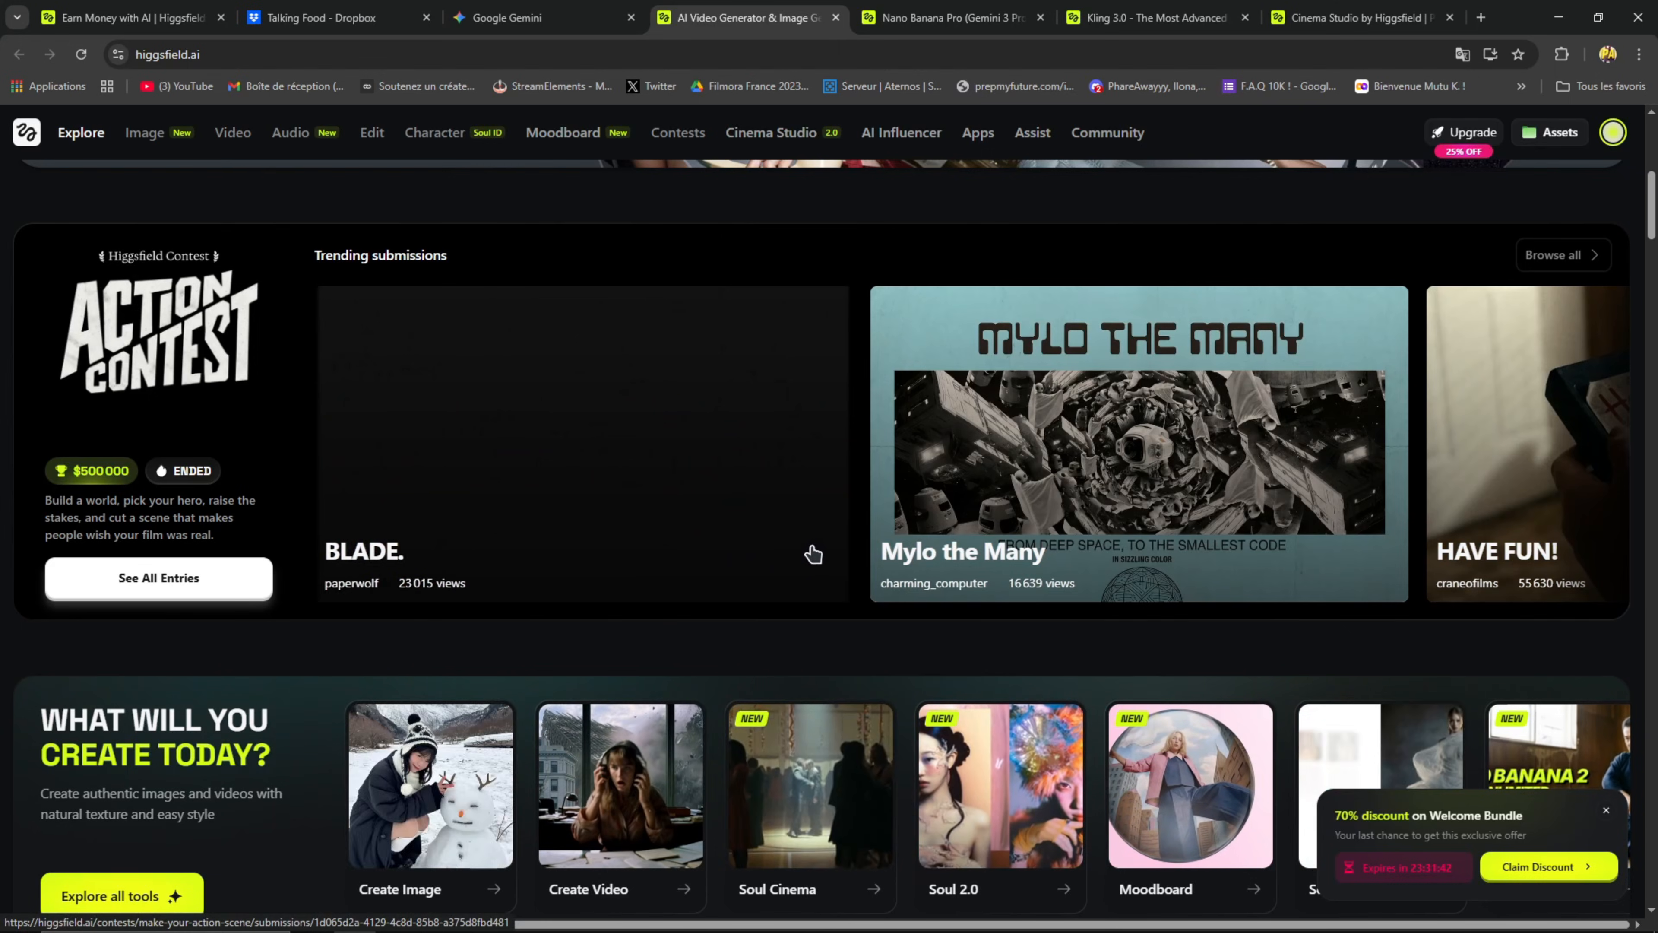
Step: Look over the Higgsfield home page and the Nano Banana Pro introduction page, including its headline and web address
scroll(776, 529, "up", 10)
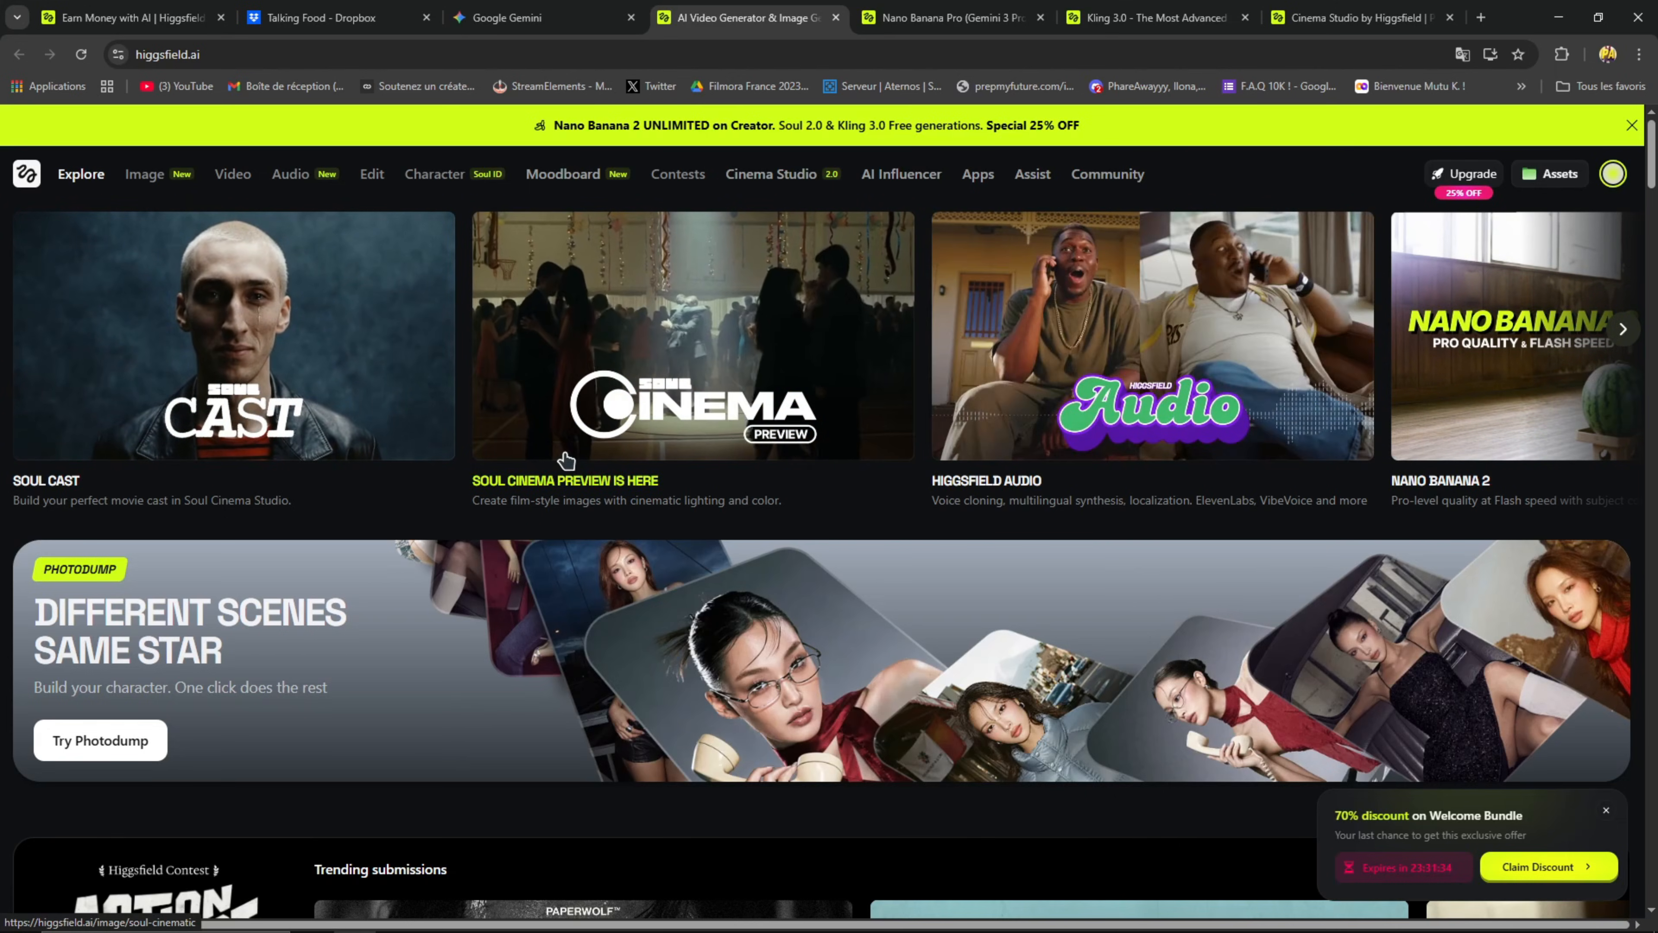
left_click(1615, 173)
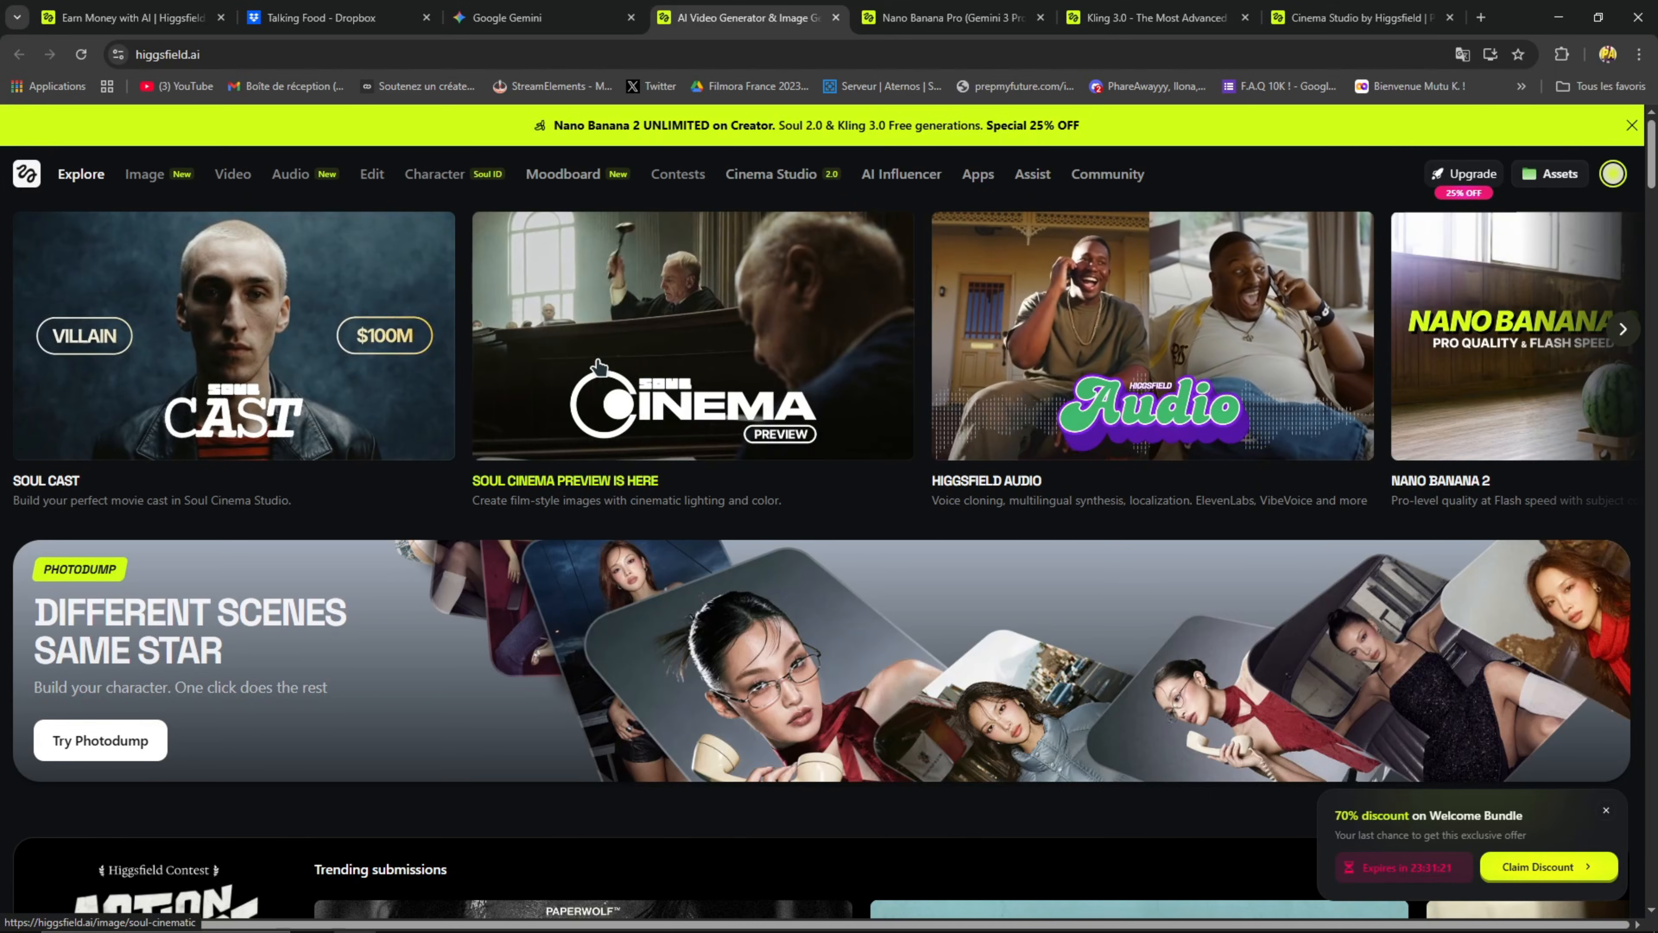
key("ctrl+Tab")
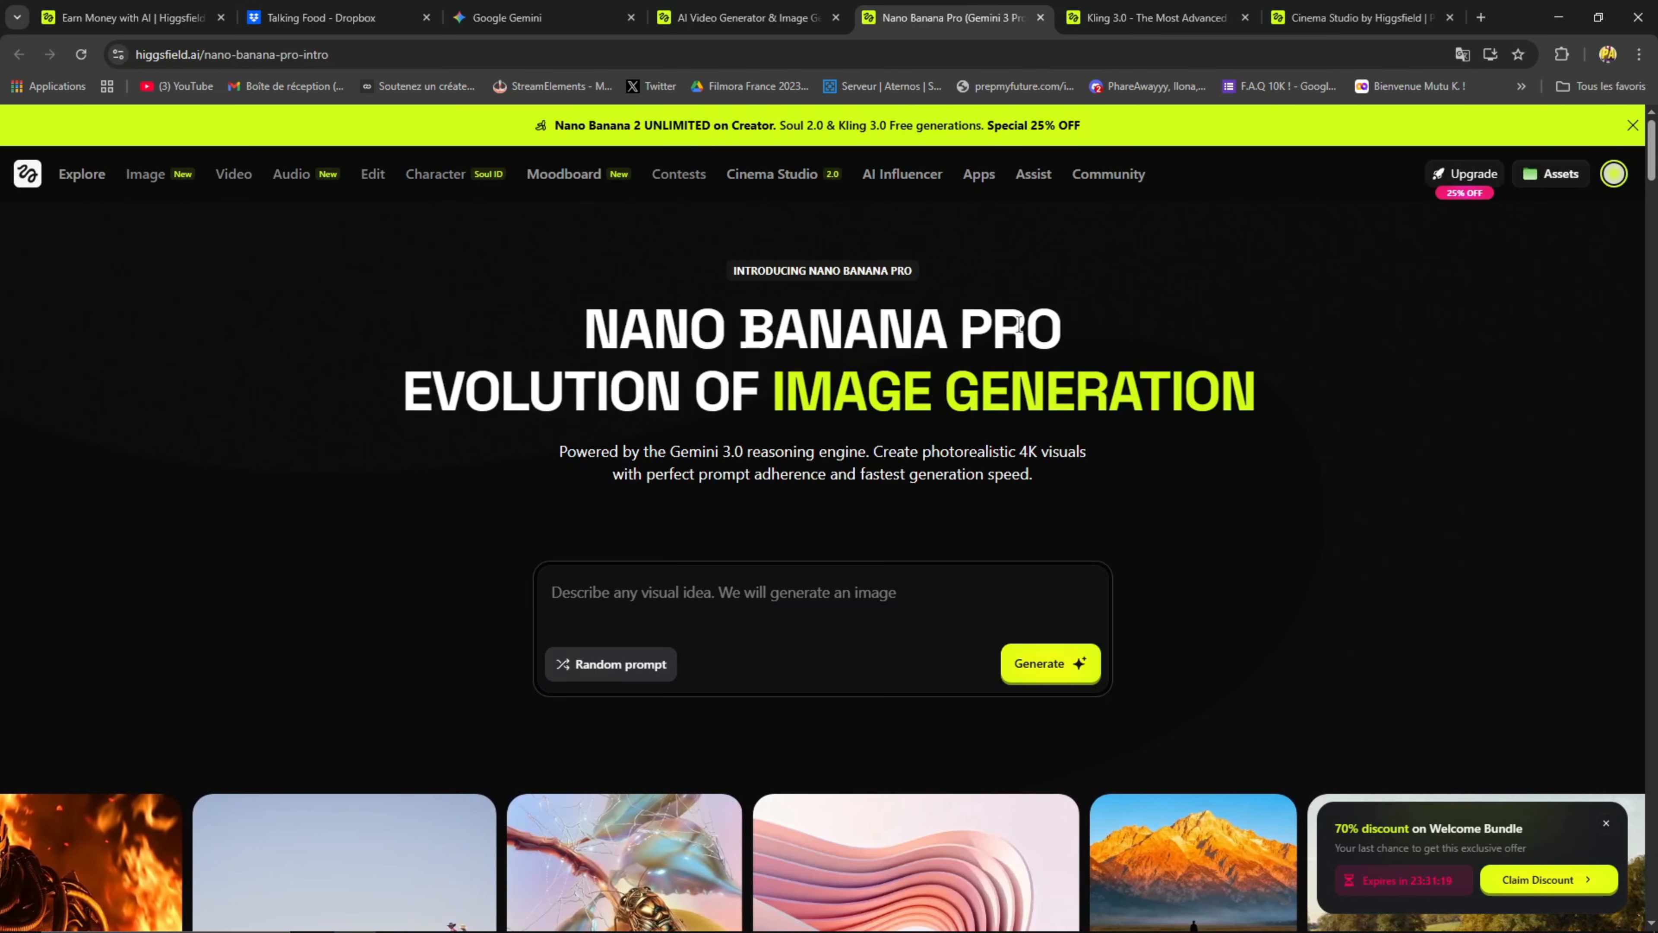
scroll(1018, 323, "down", 1)
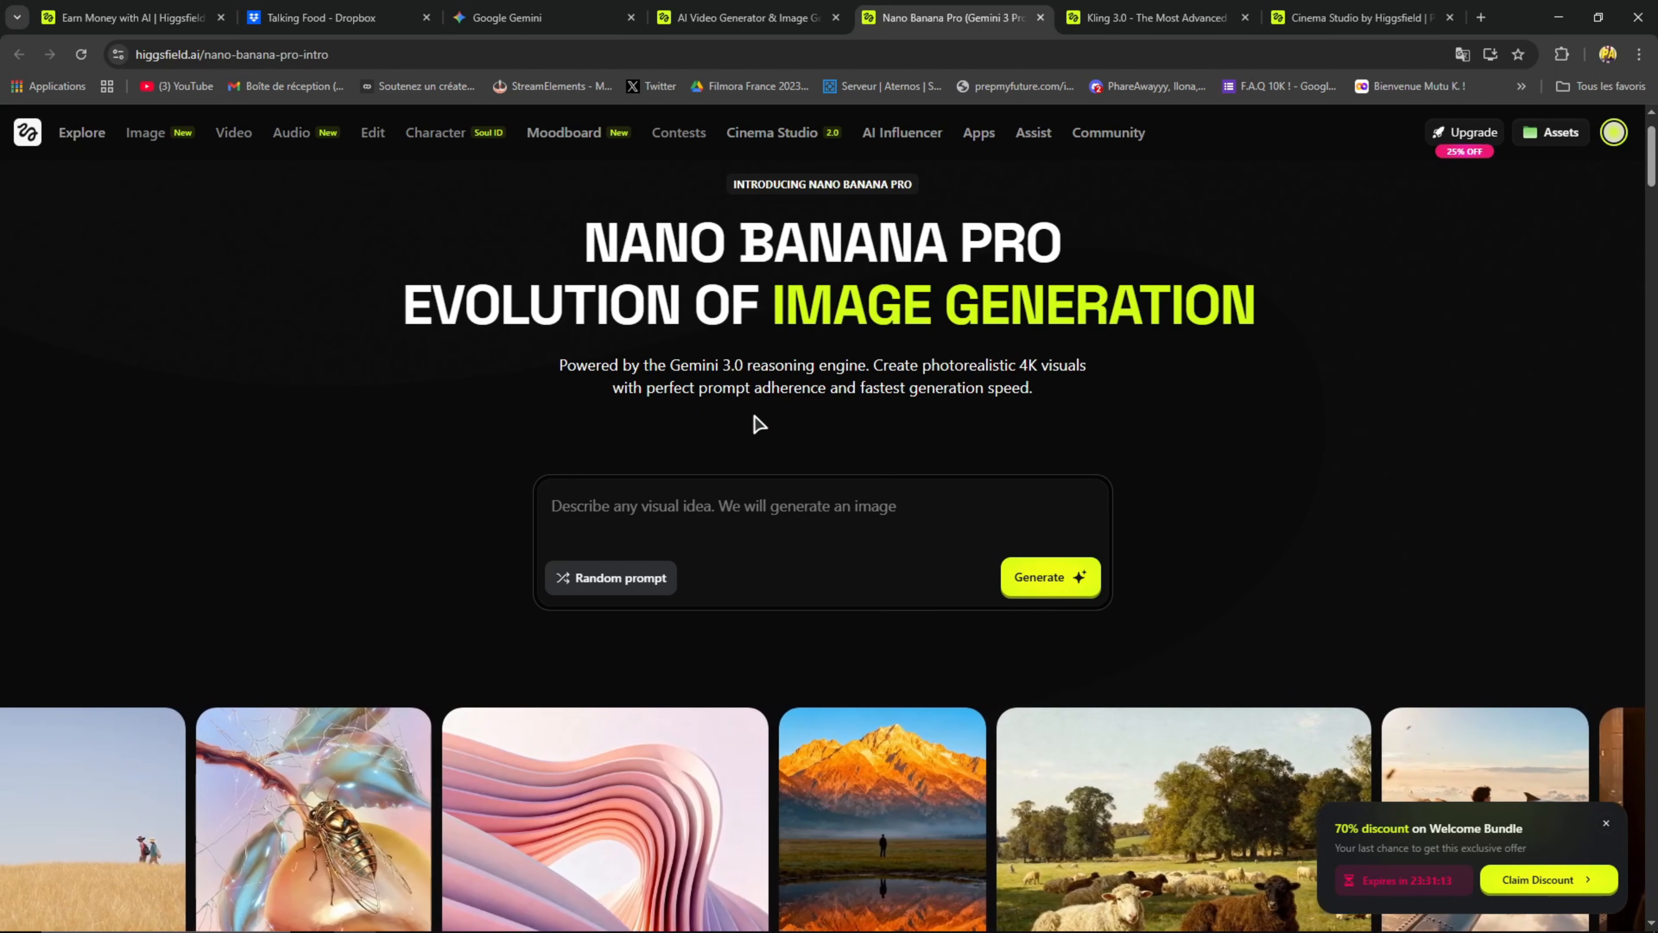
left_click_drag(591, 248, 1222, 281)
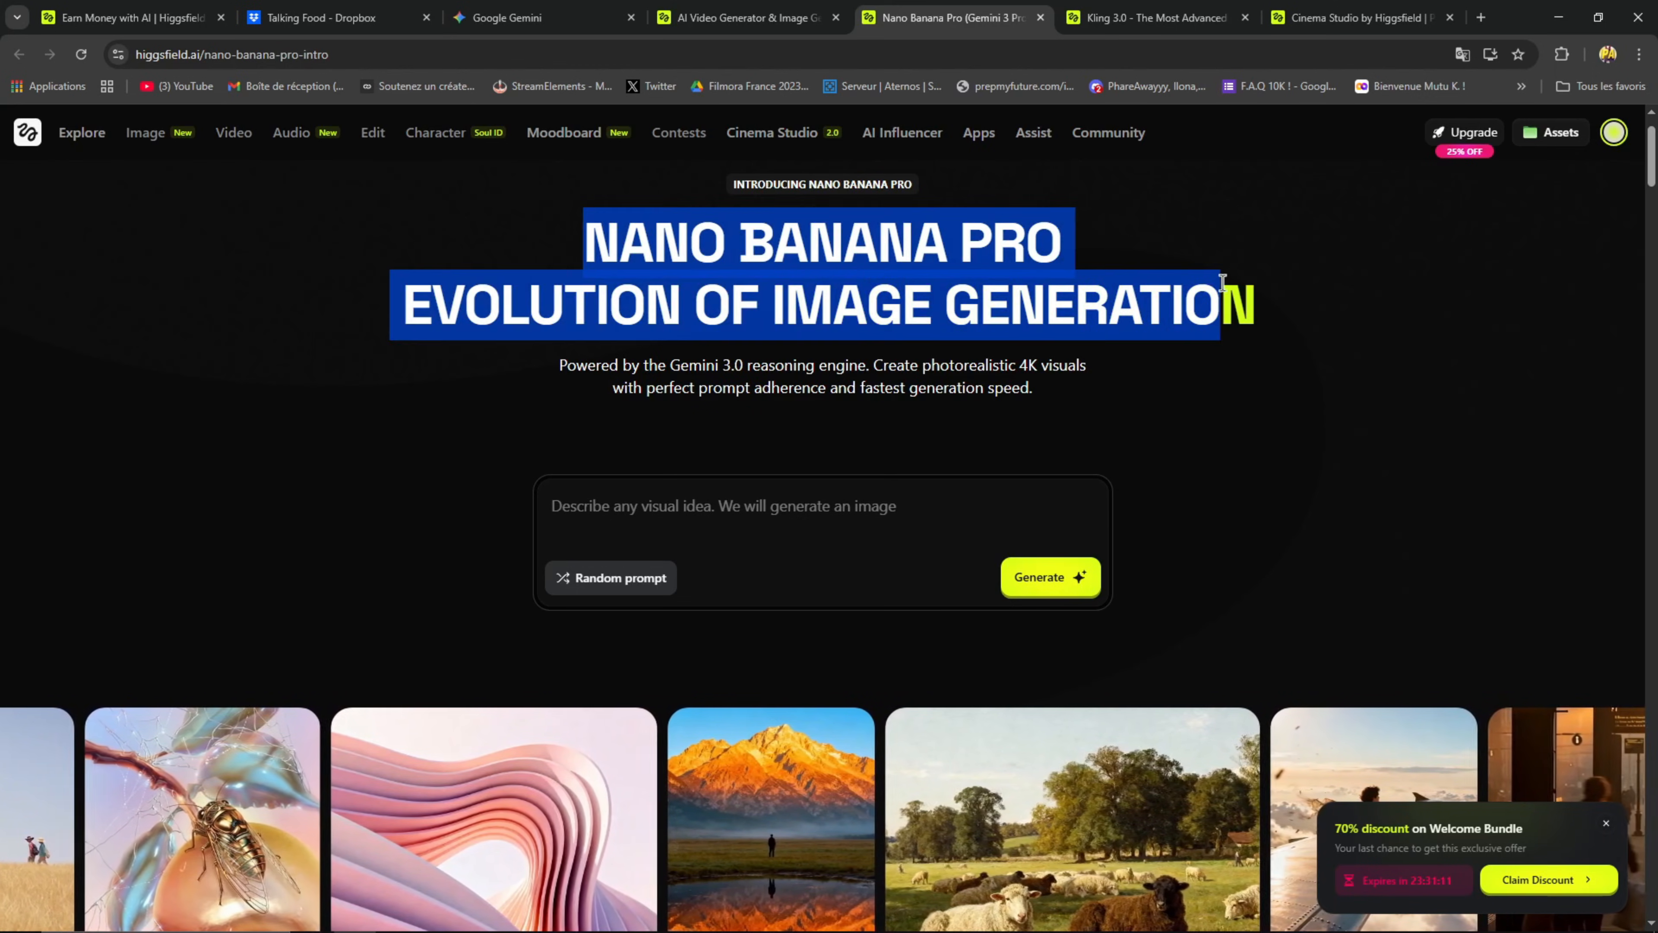
left_click(1299, 374)
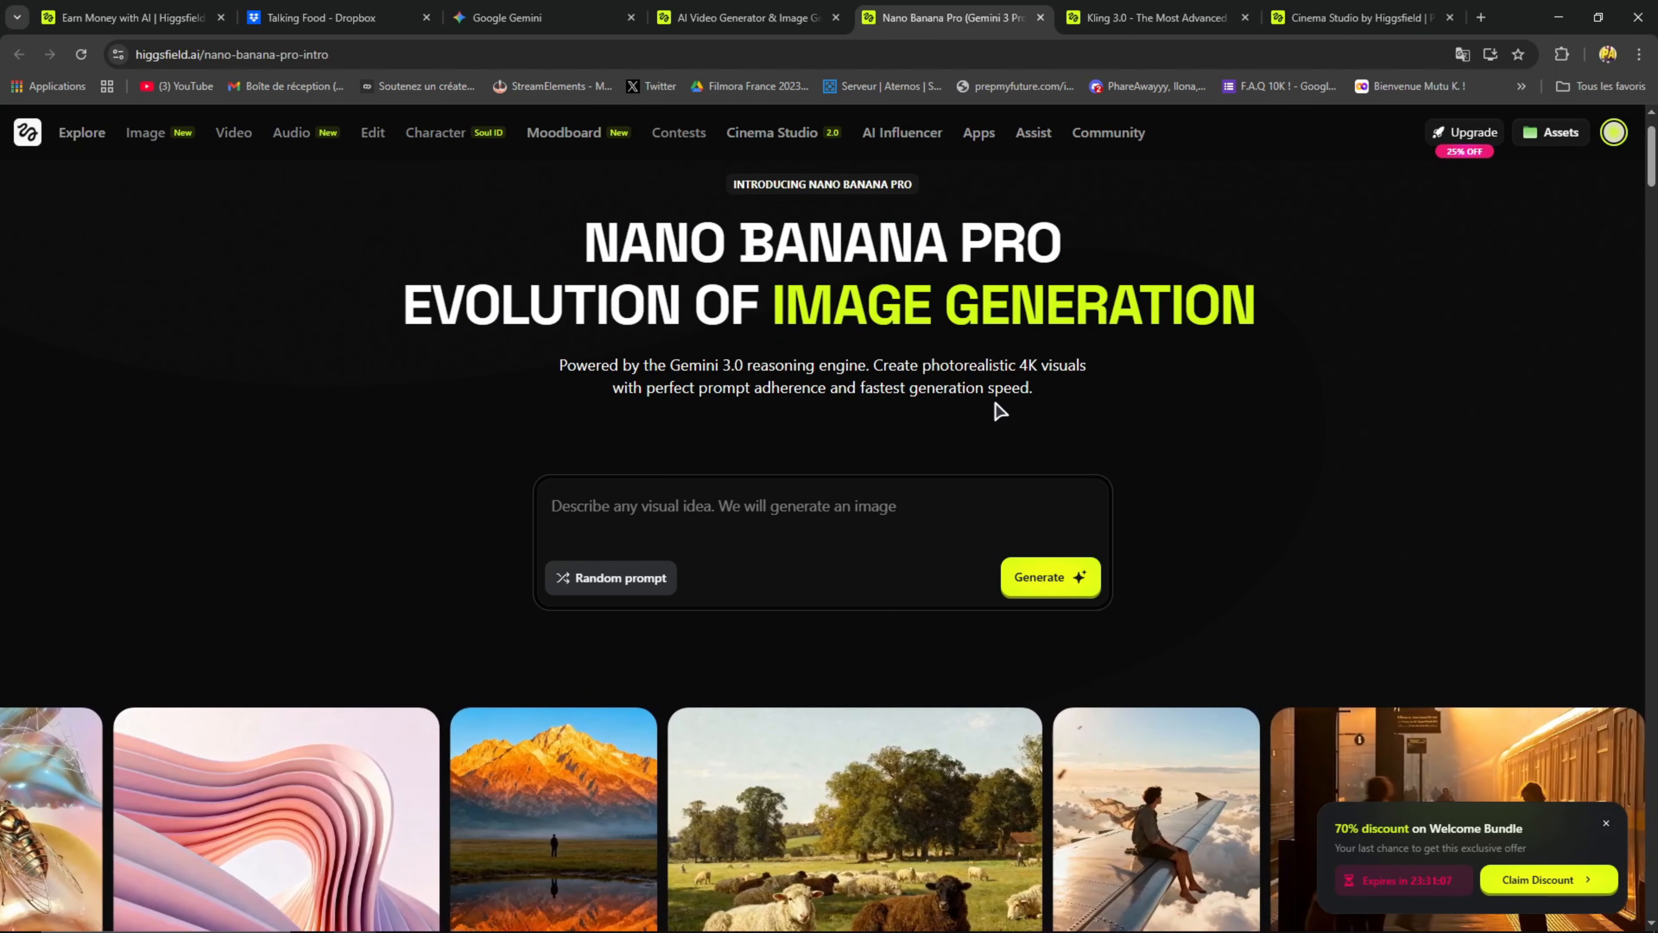
left_click(203, 59)
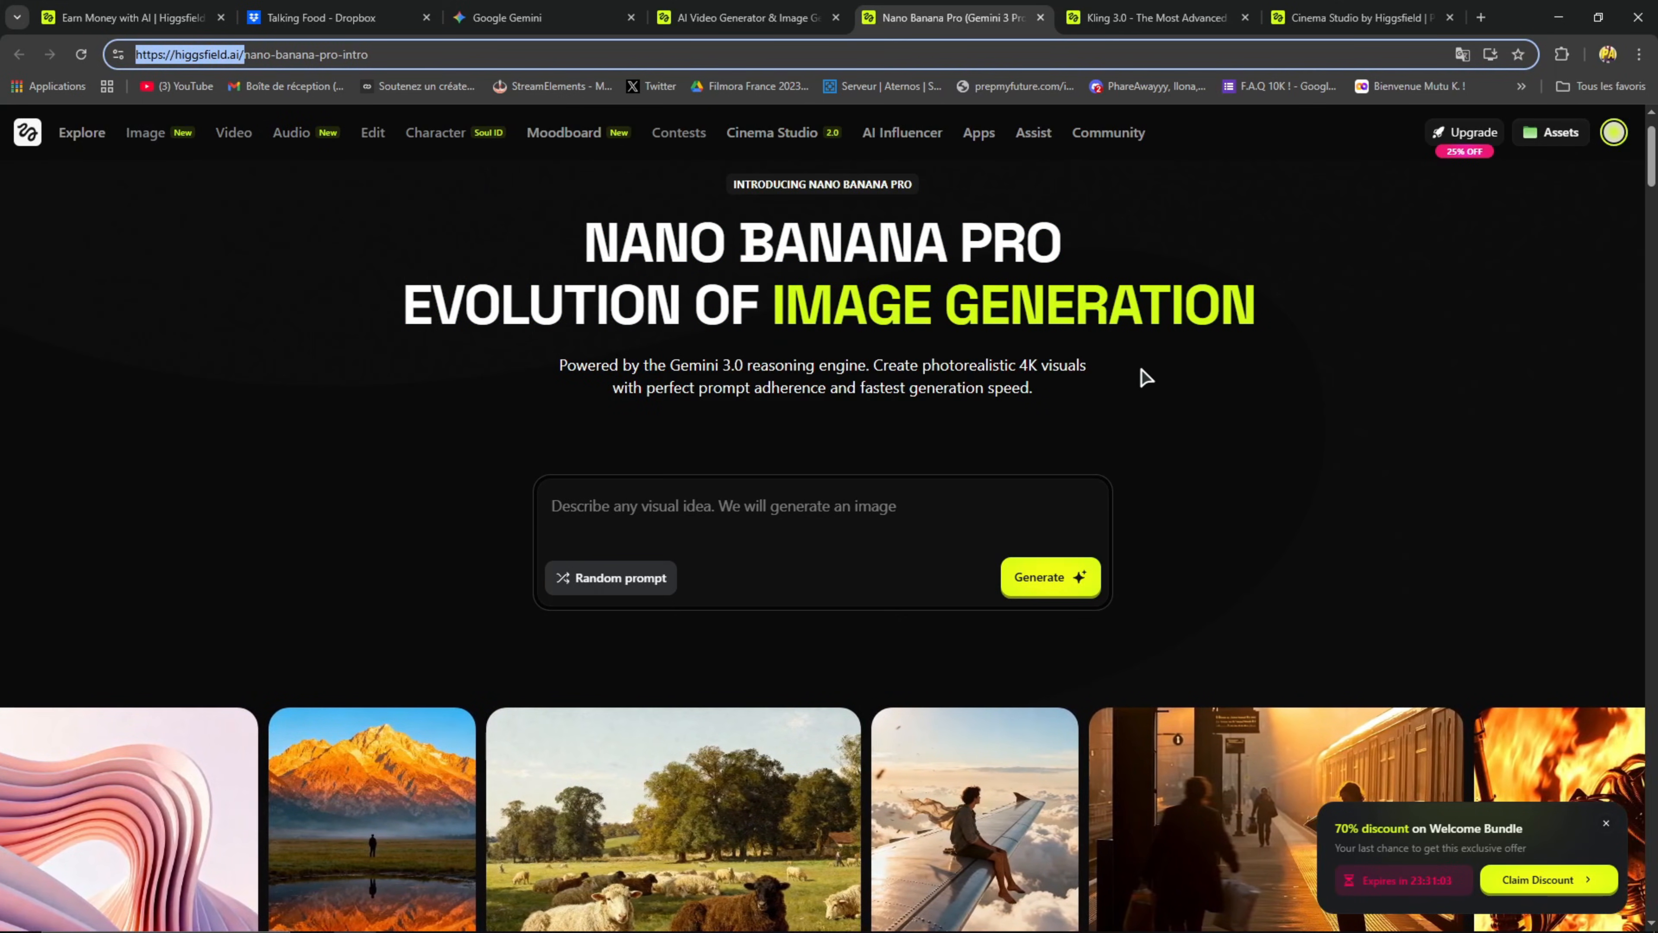
left_click(1008, 378)
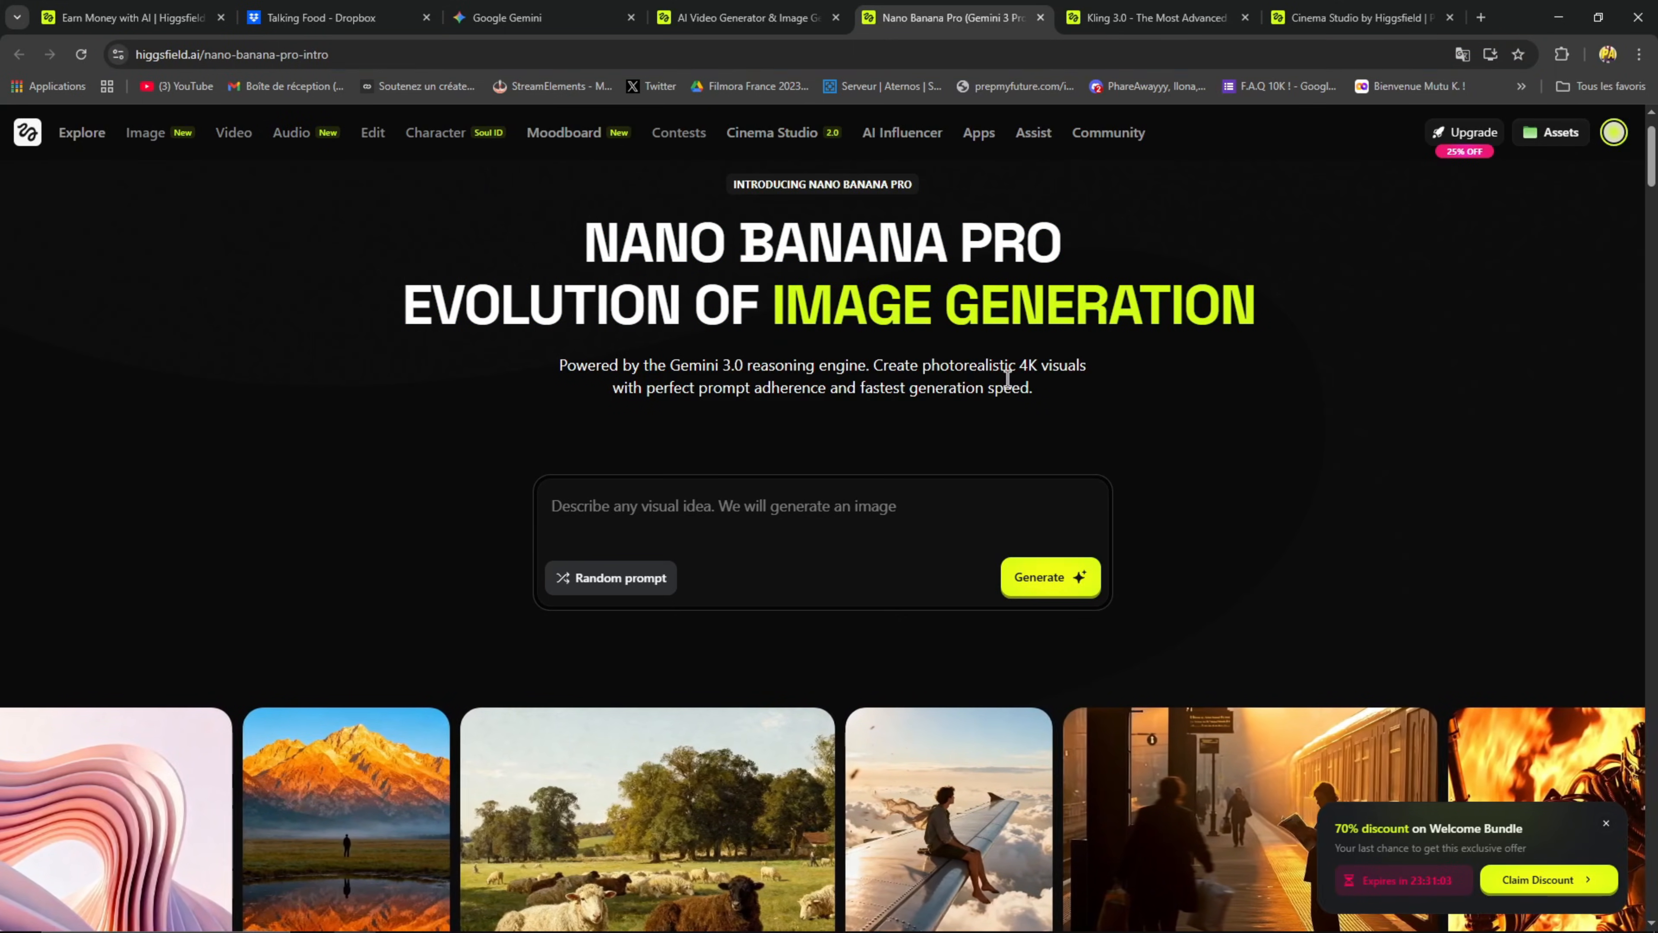
Step: Check the image models offered from the Higgsfield home page and view the Kling 3.0 page
left_click(780, 18)
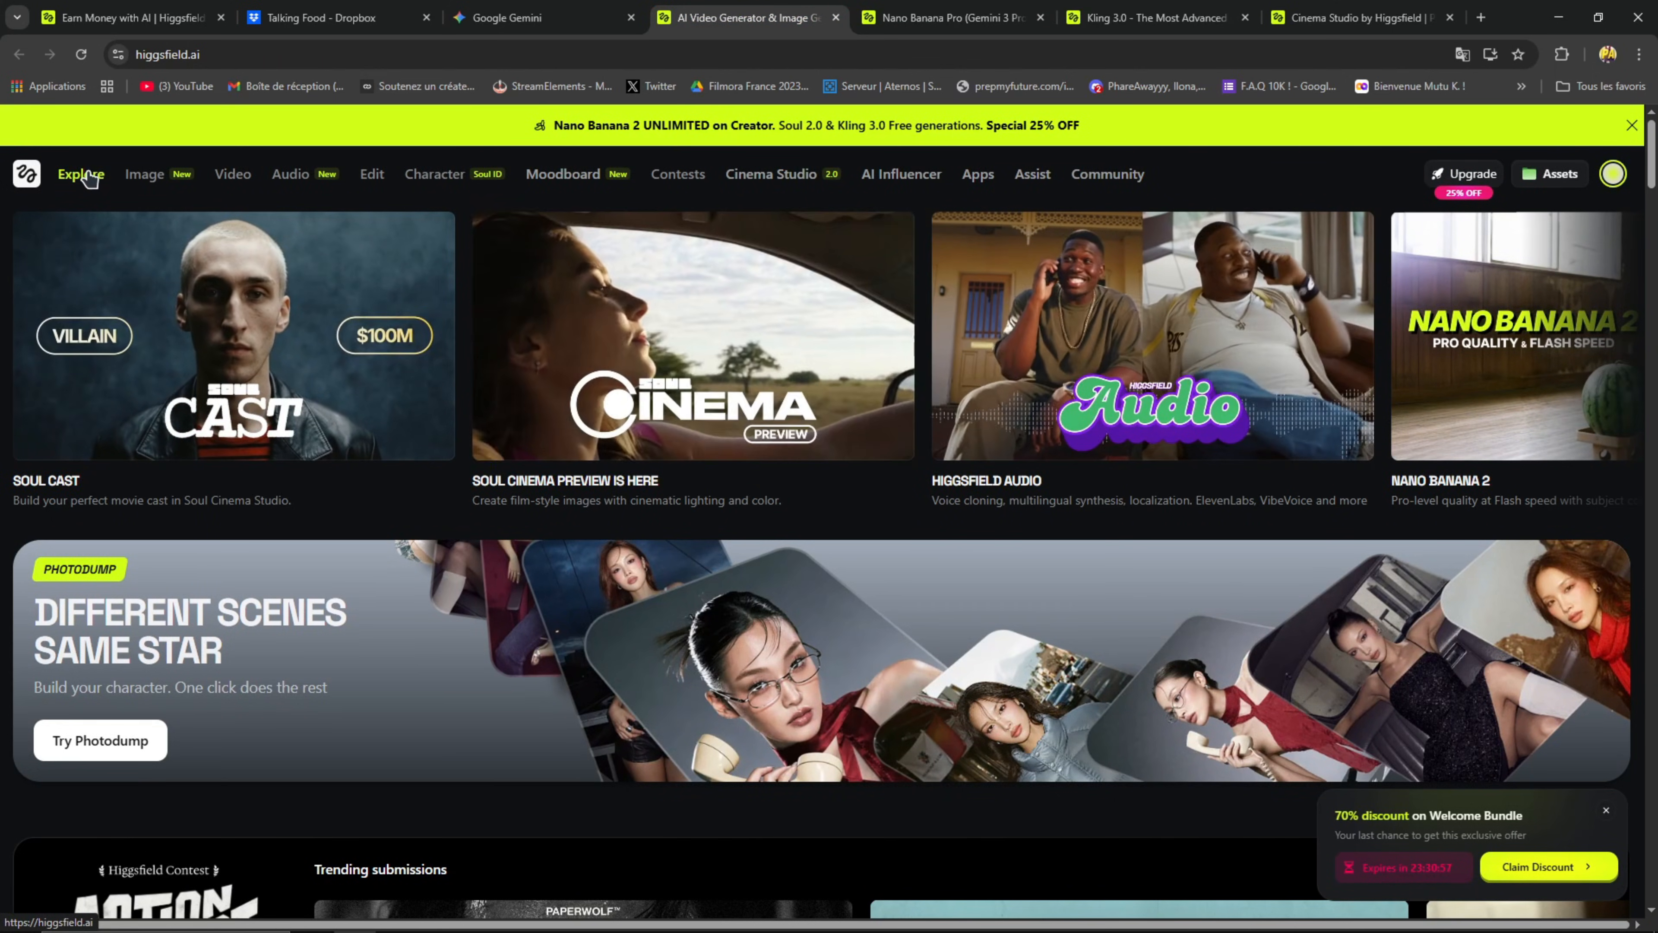
mouse_move(153, 169)
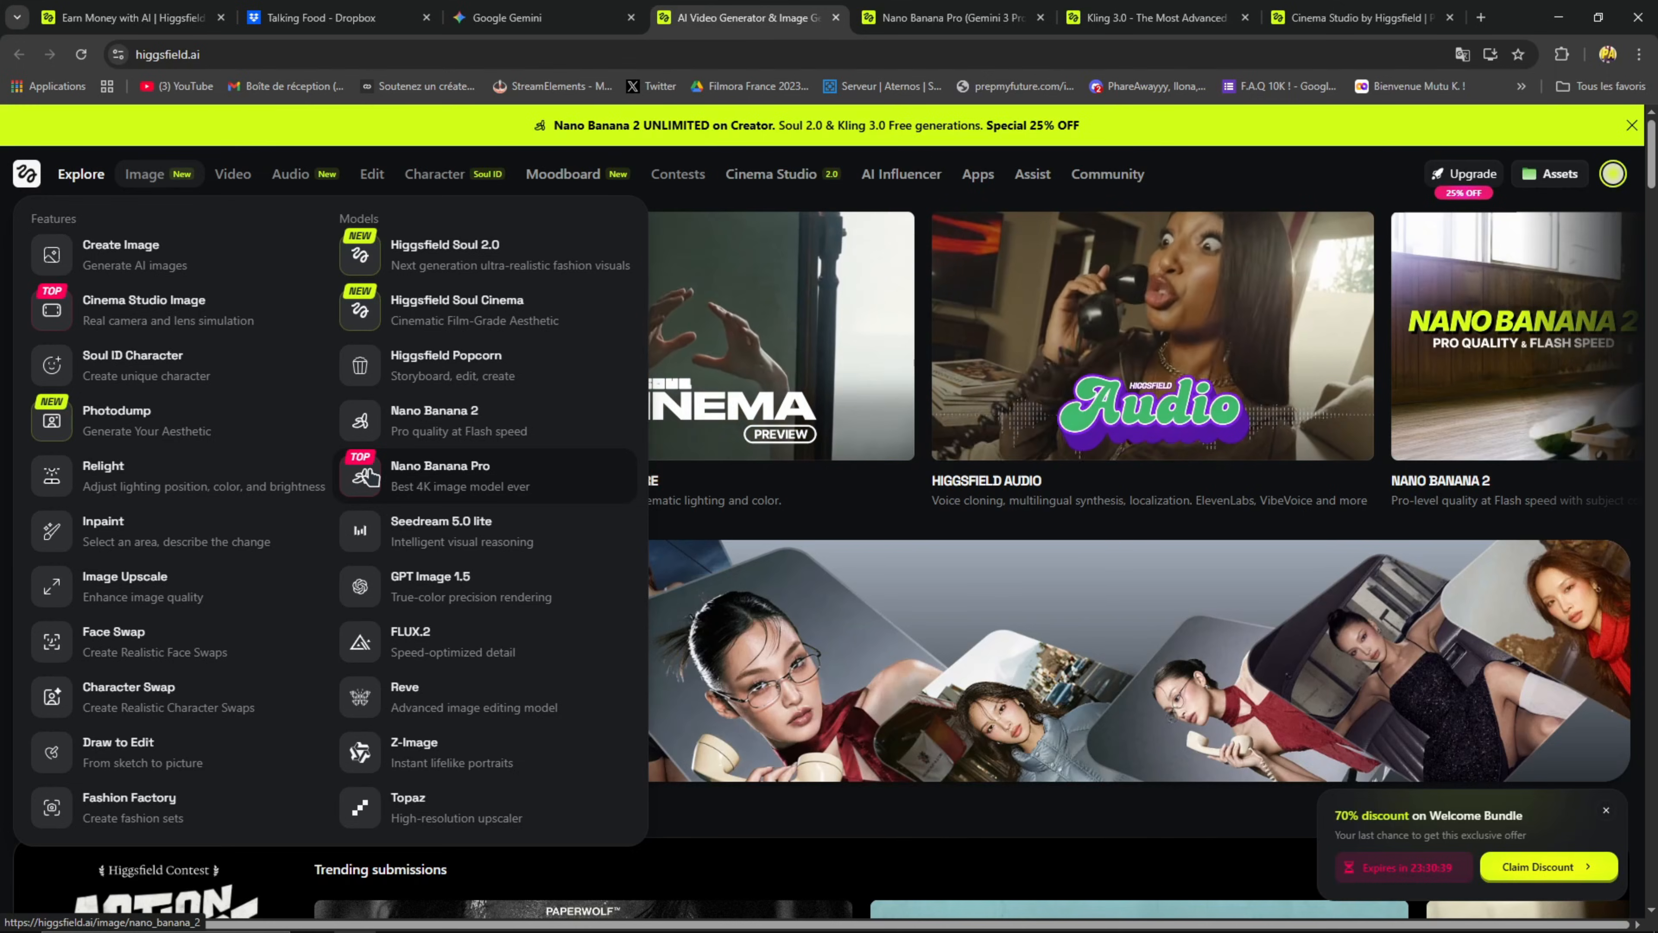
left_click(1155, 18)
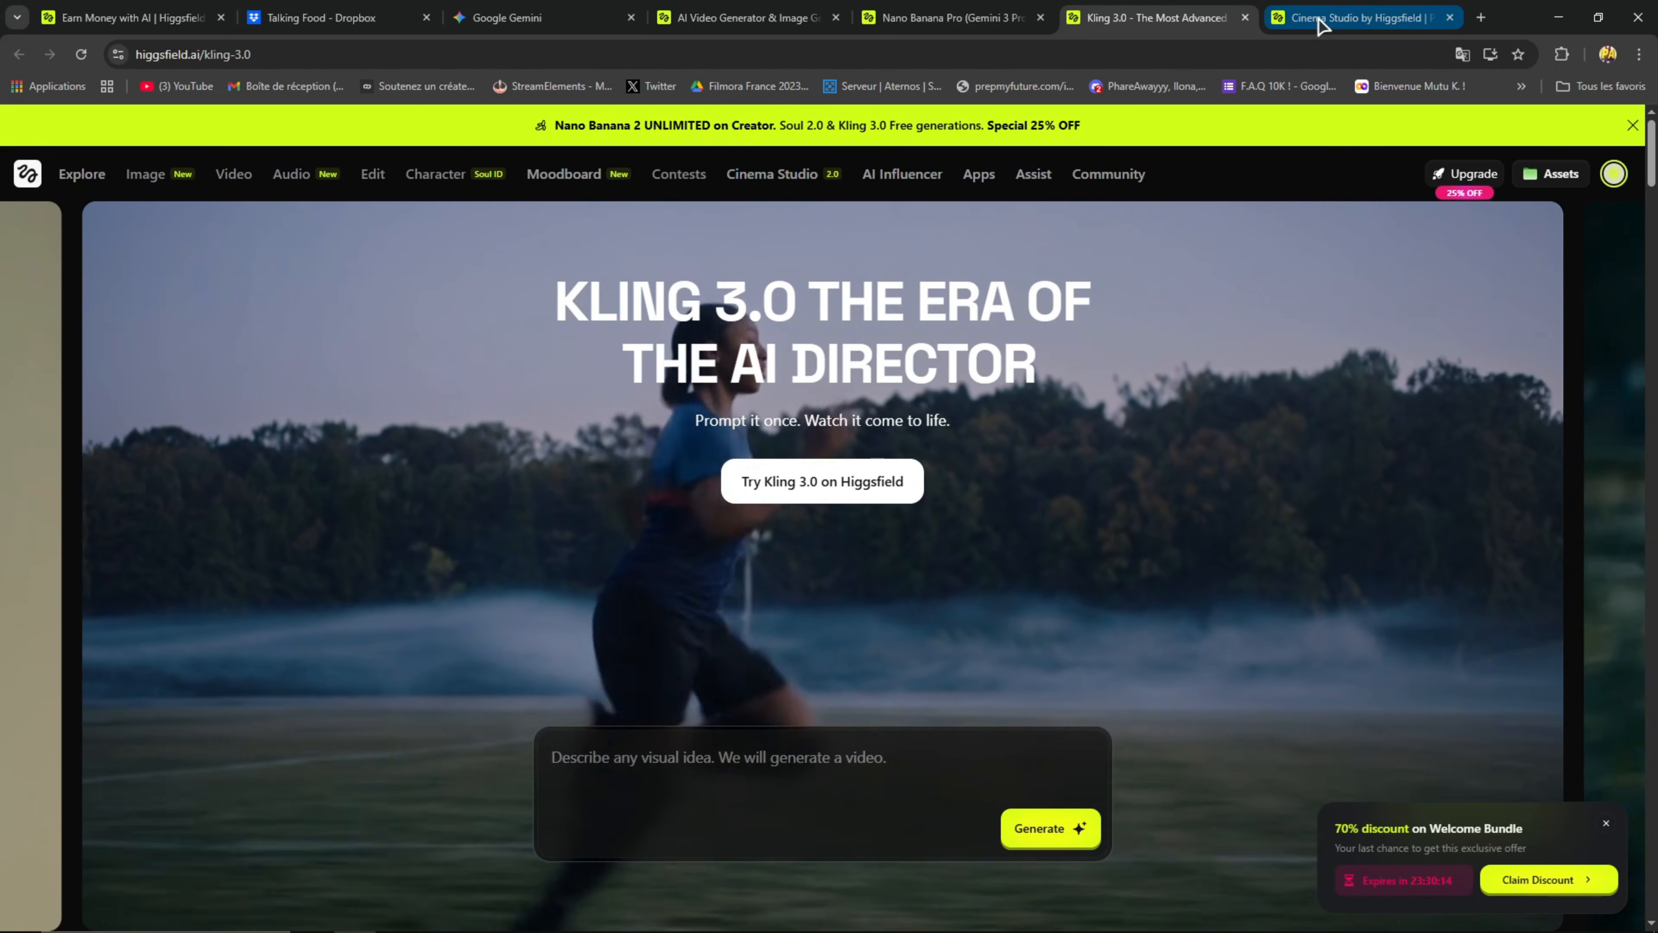
mouse_move(1322, 23)
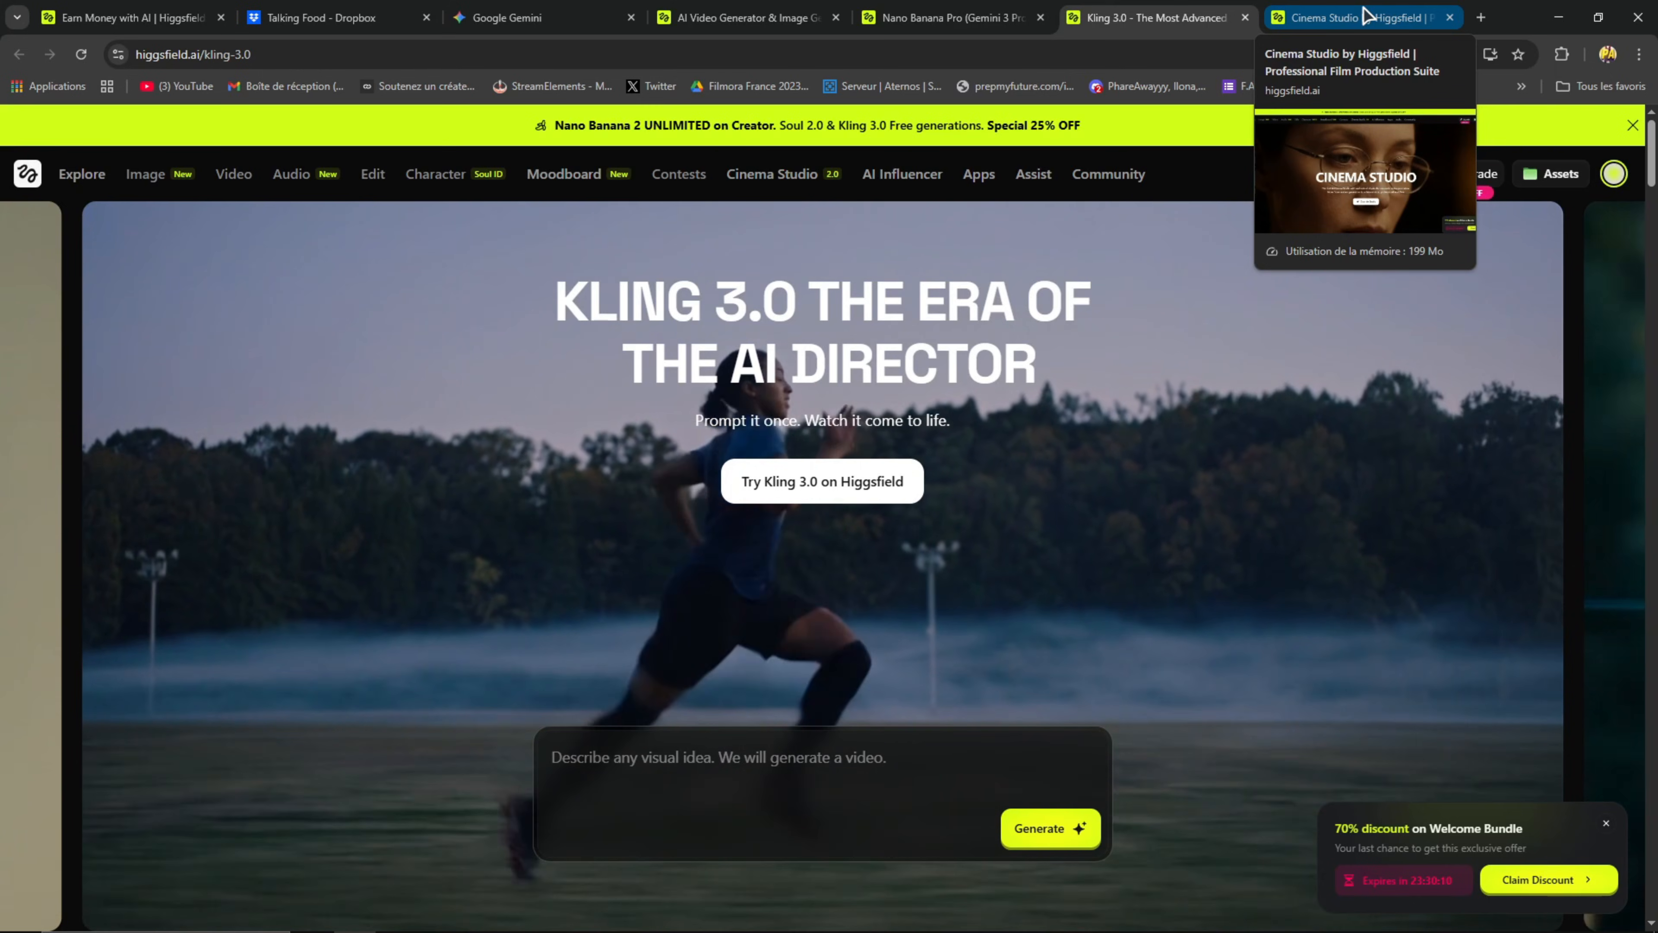
Step: Examine the Cinema Studio page's feature overview and its script-to-screen workflow
left_click(1312, 19)
scroll(759, 472, "down", 3)
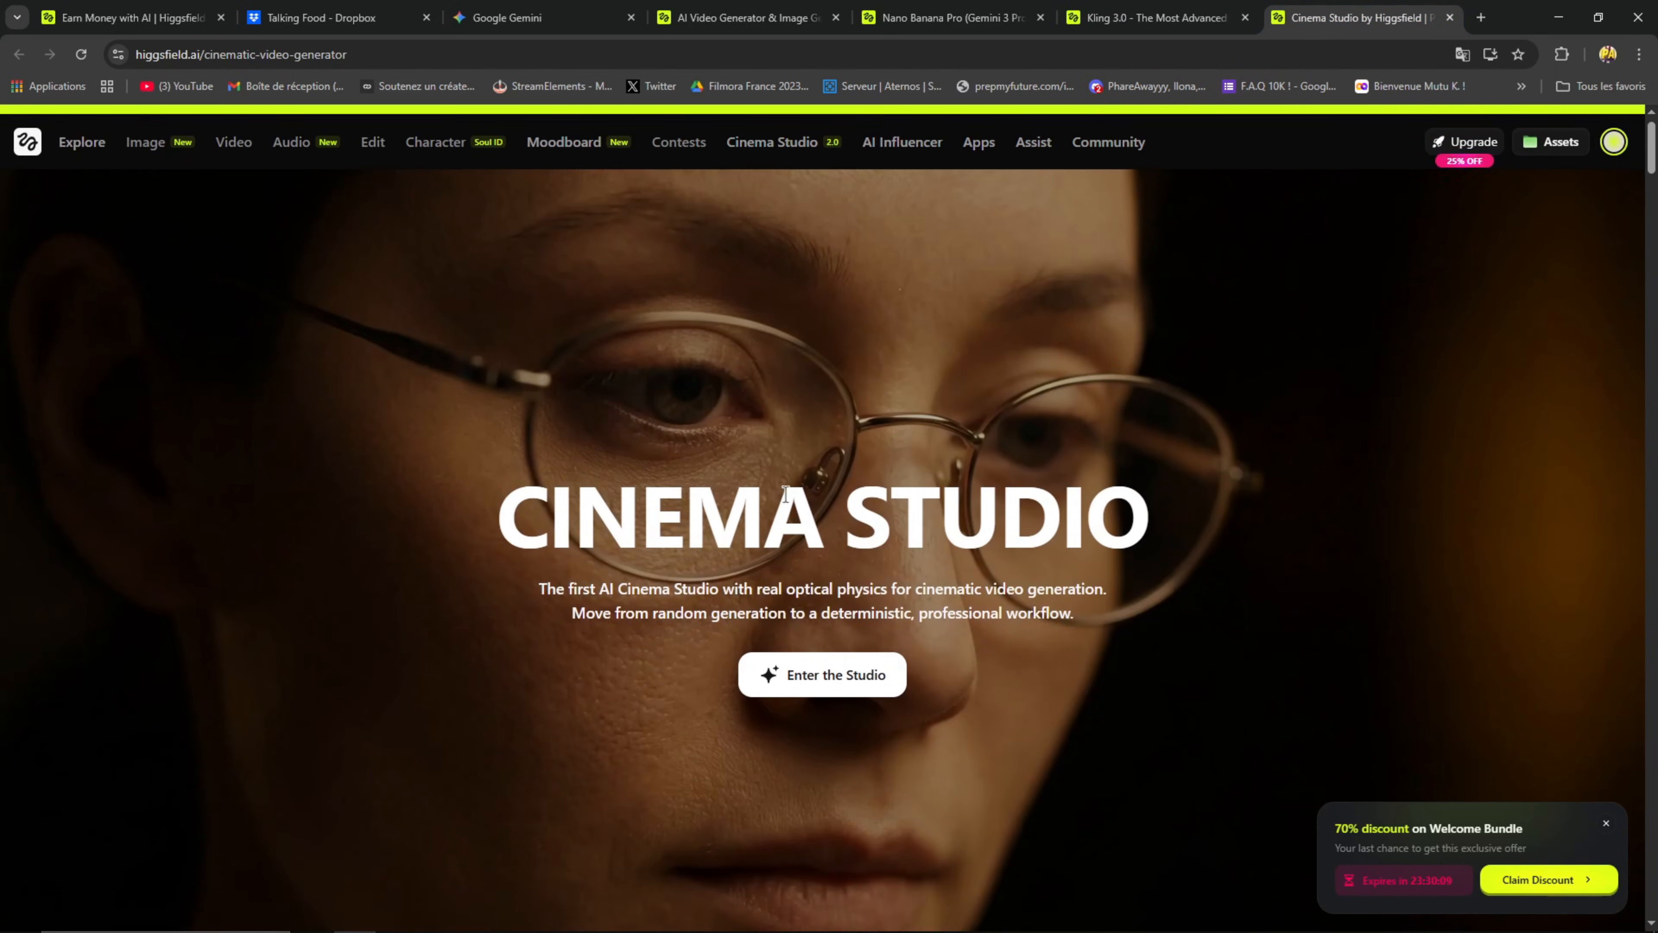
scroll(907, 341, "down", 10)
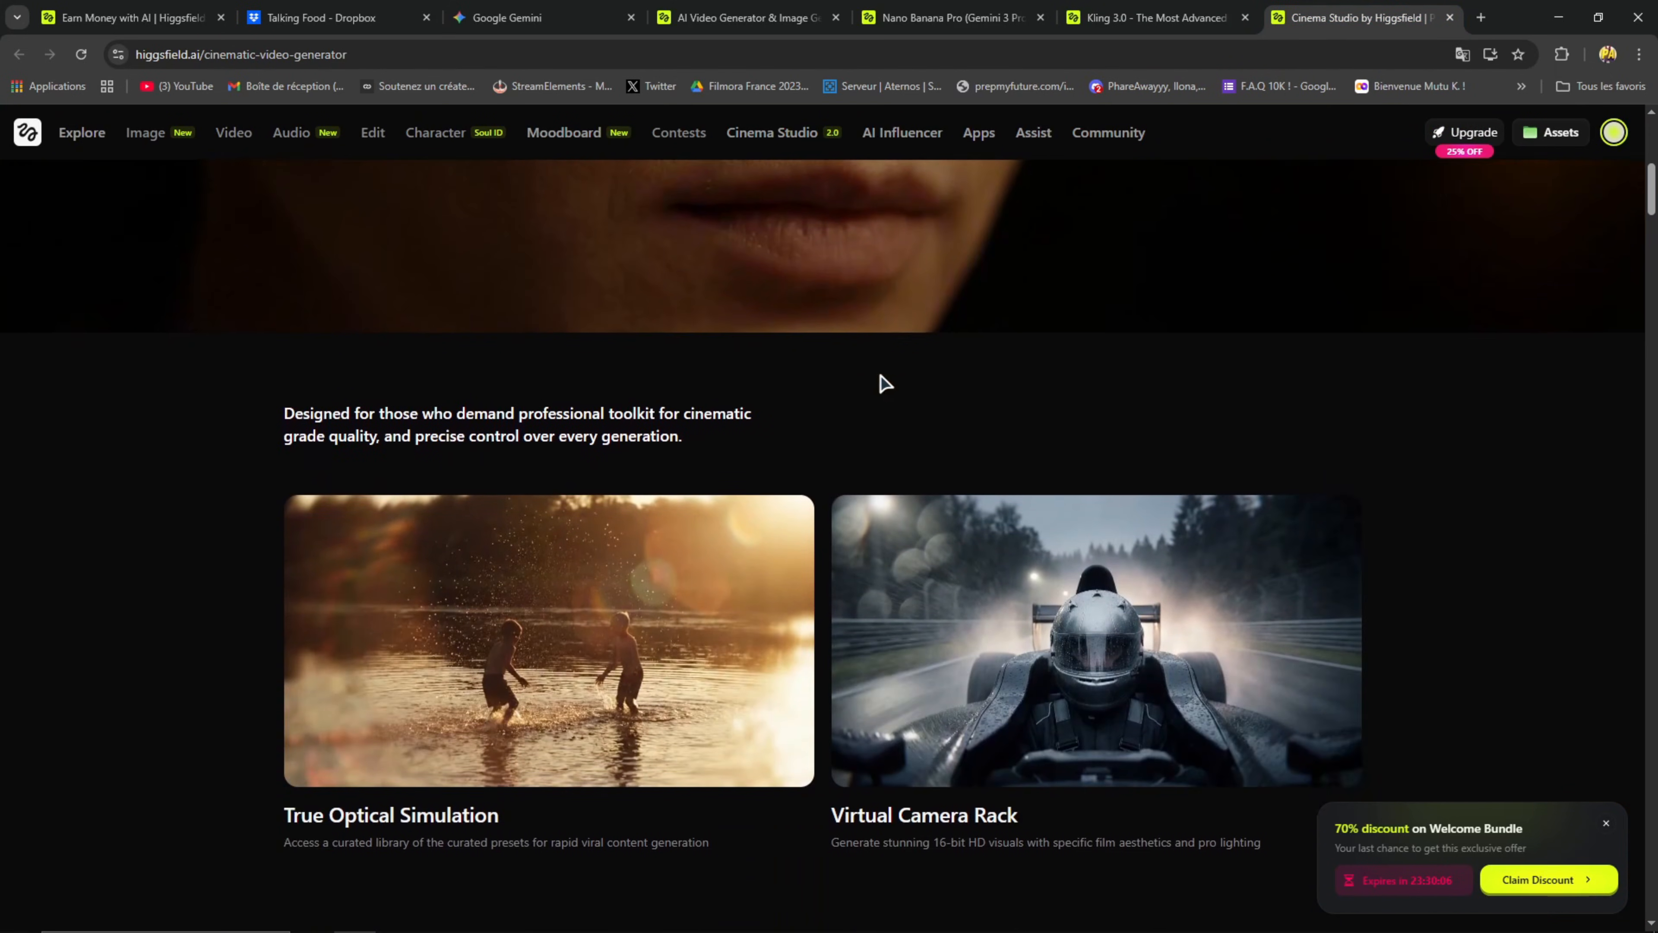
scroll(628, 500, "down", 6)
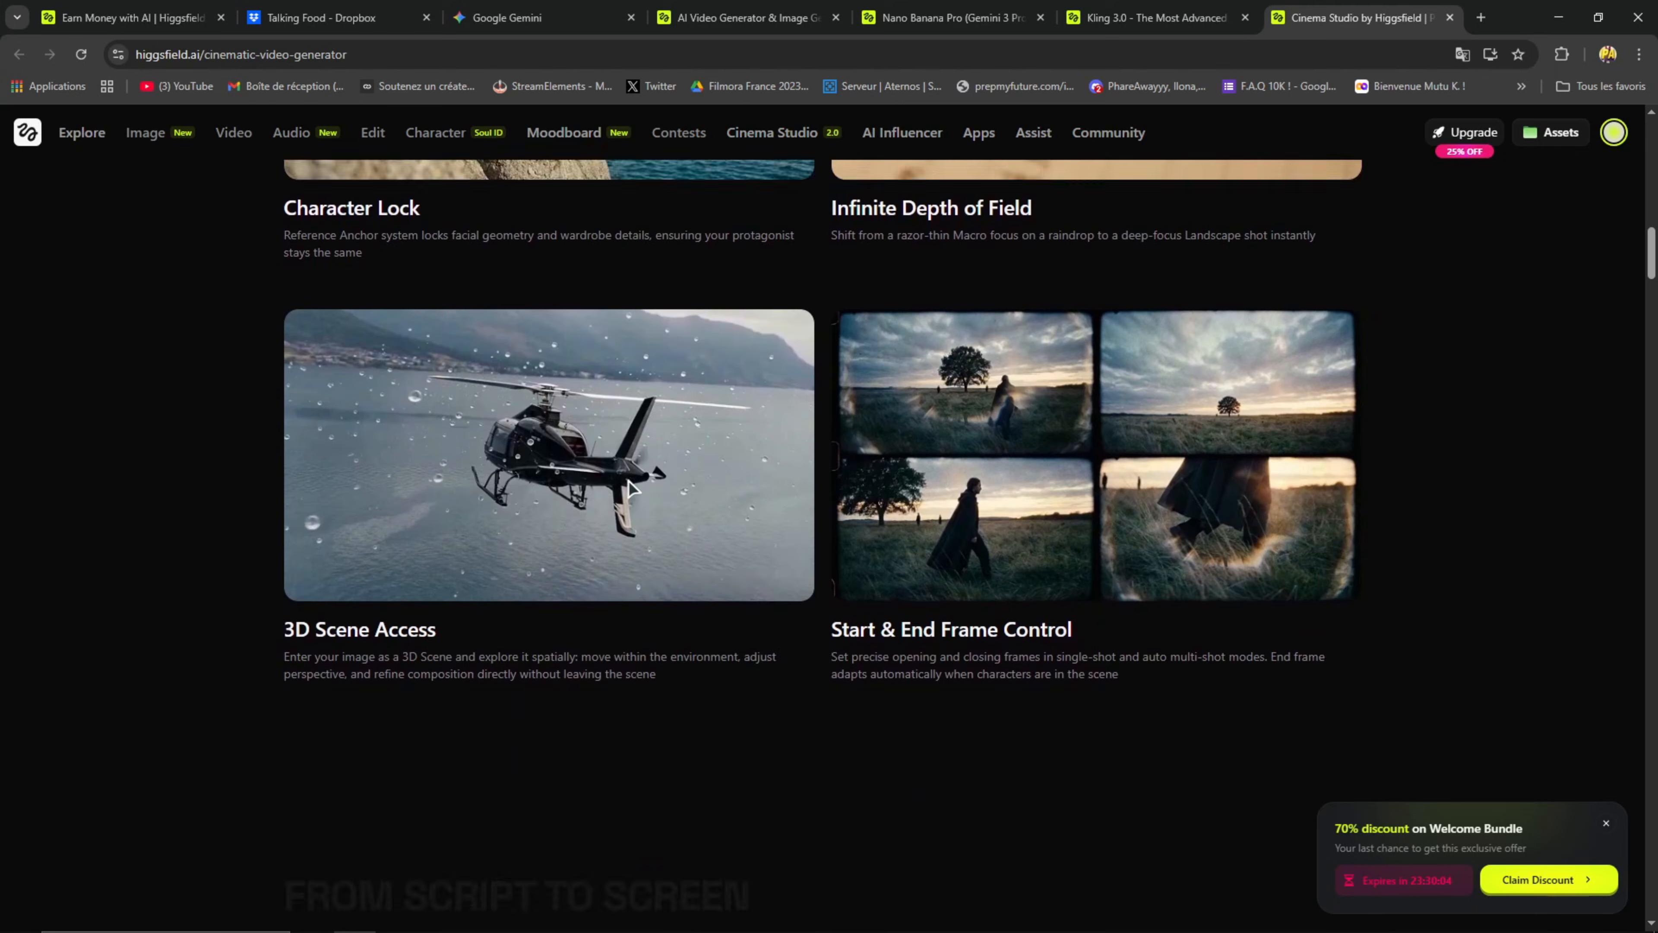
scroll(623, 484, "down", 6)
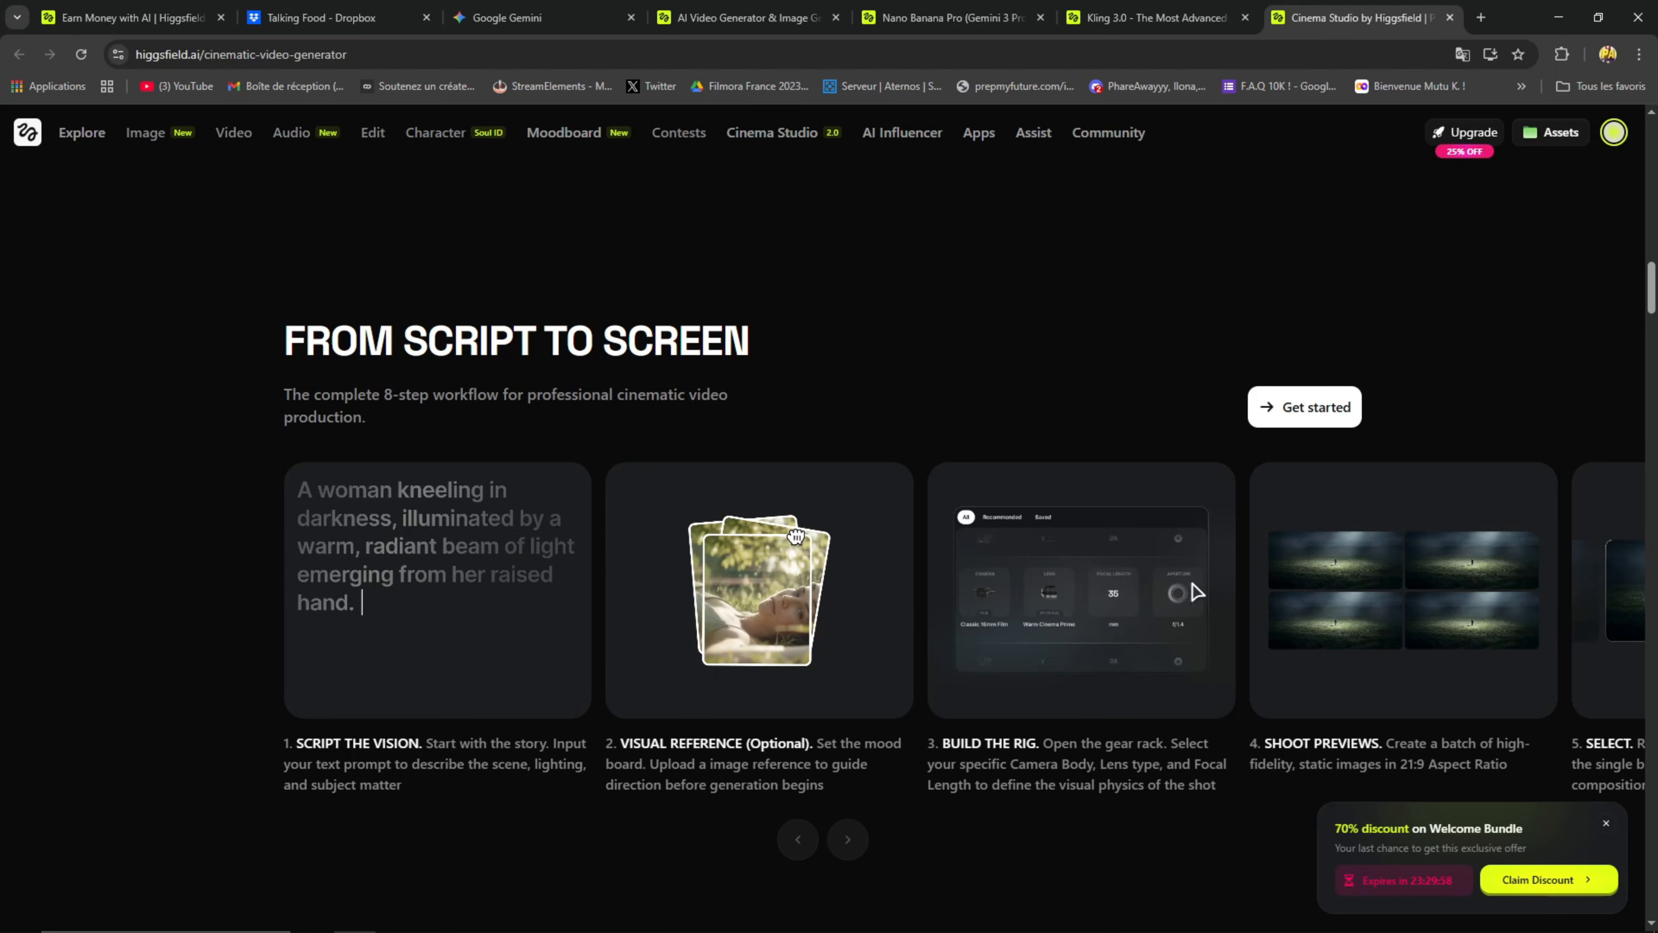
scroll(1196, 591, "up", 20)
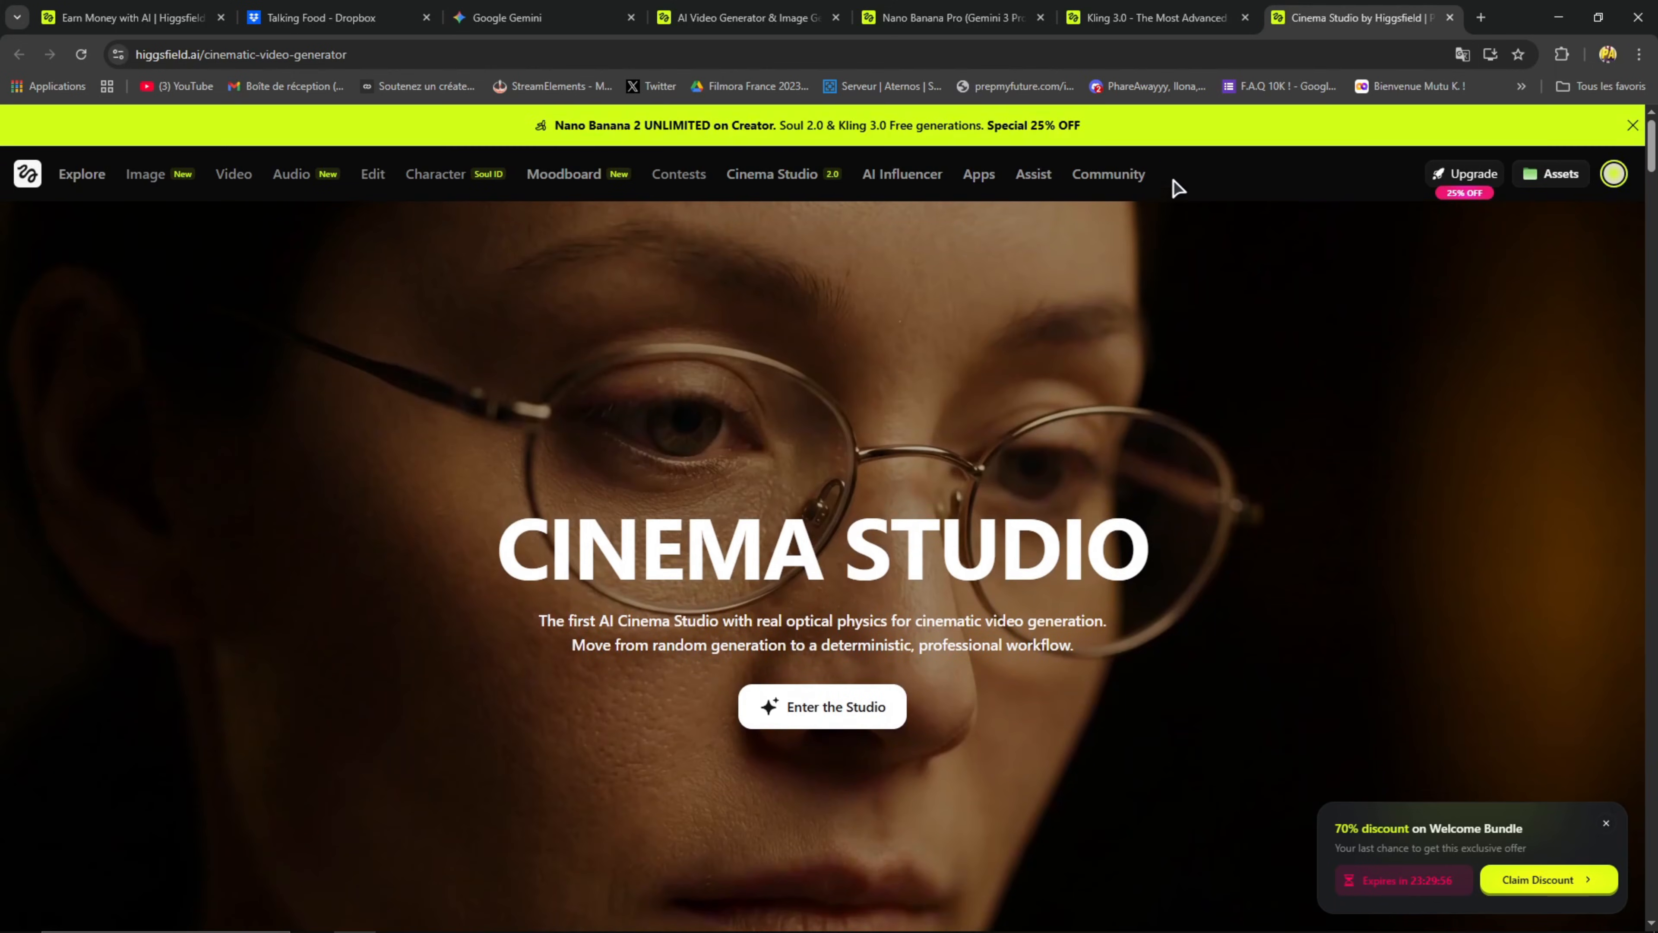
Step: Close the Cinema Studio page and open the Nano Banana Pro image generator from the Higgsfield home page
left_click(1129, 21)
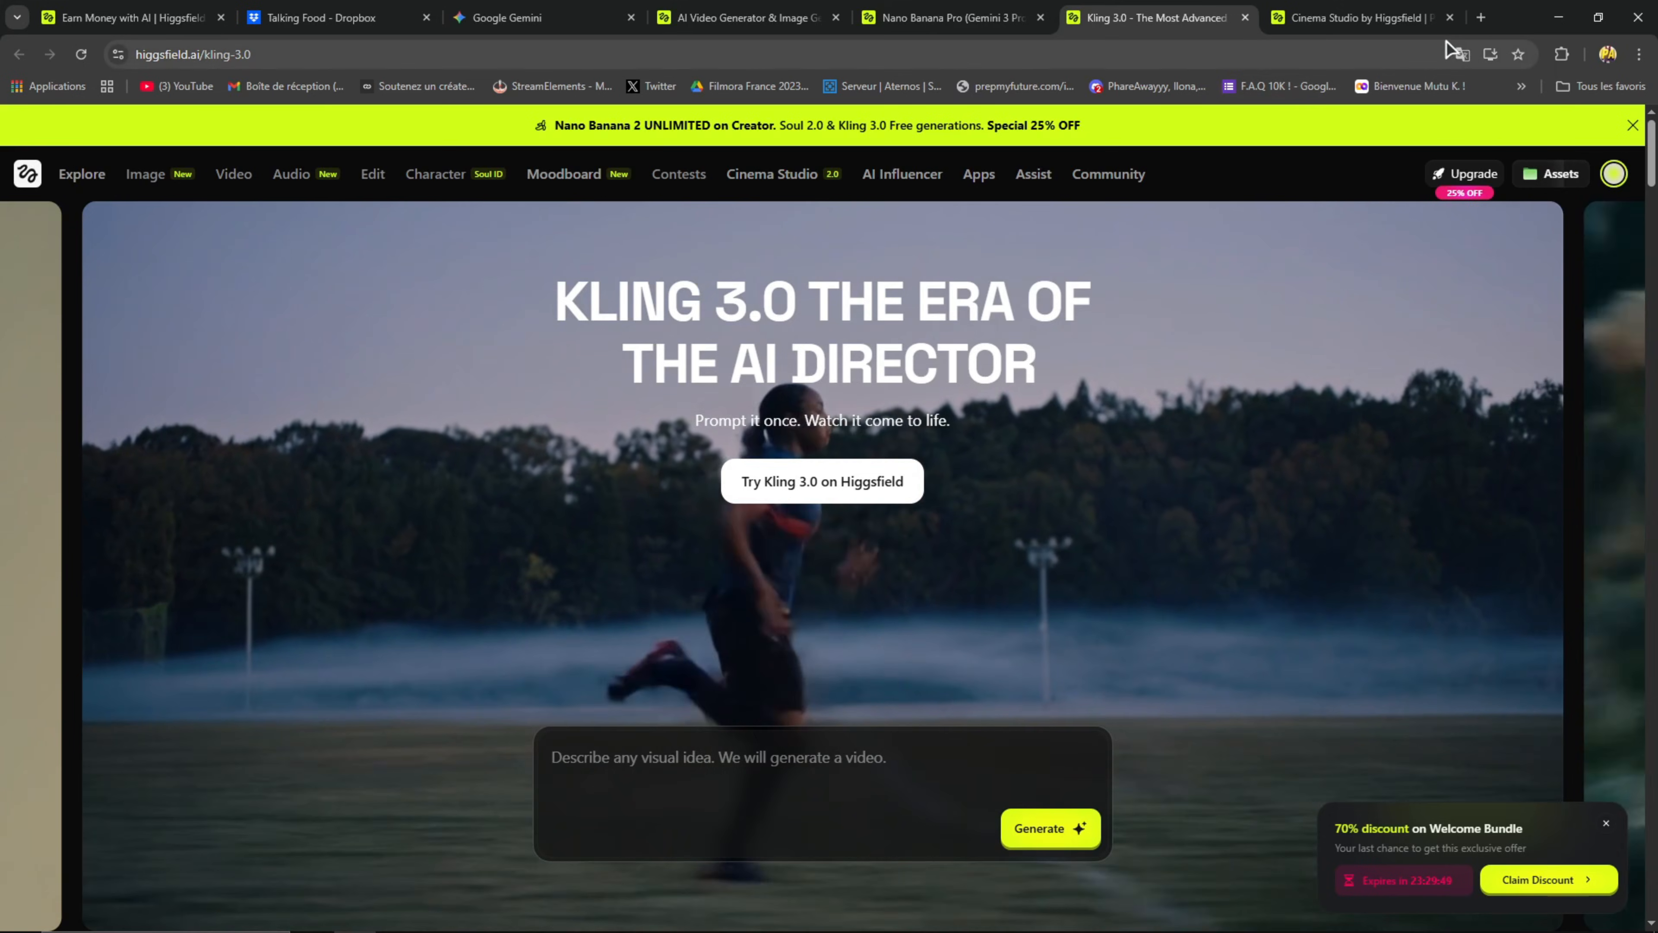
left_click(1449, 18)
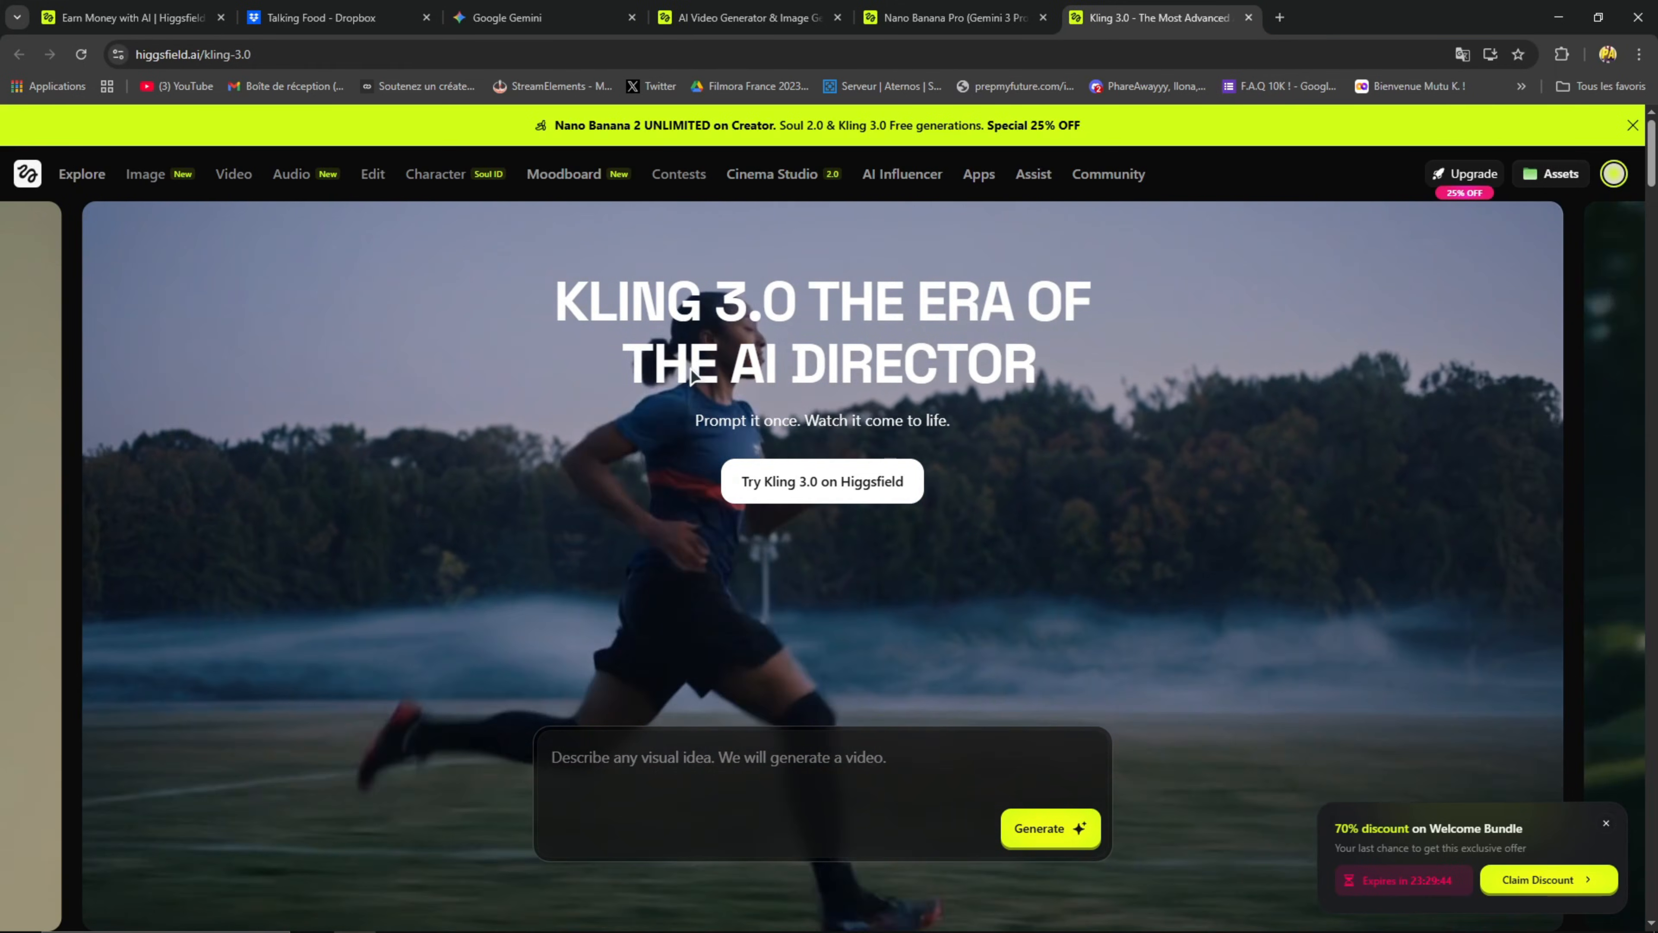
left_click(721, 18)
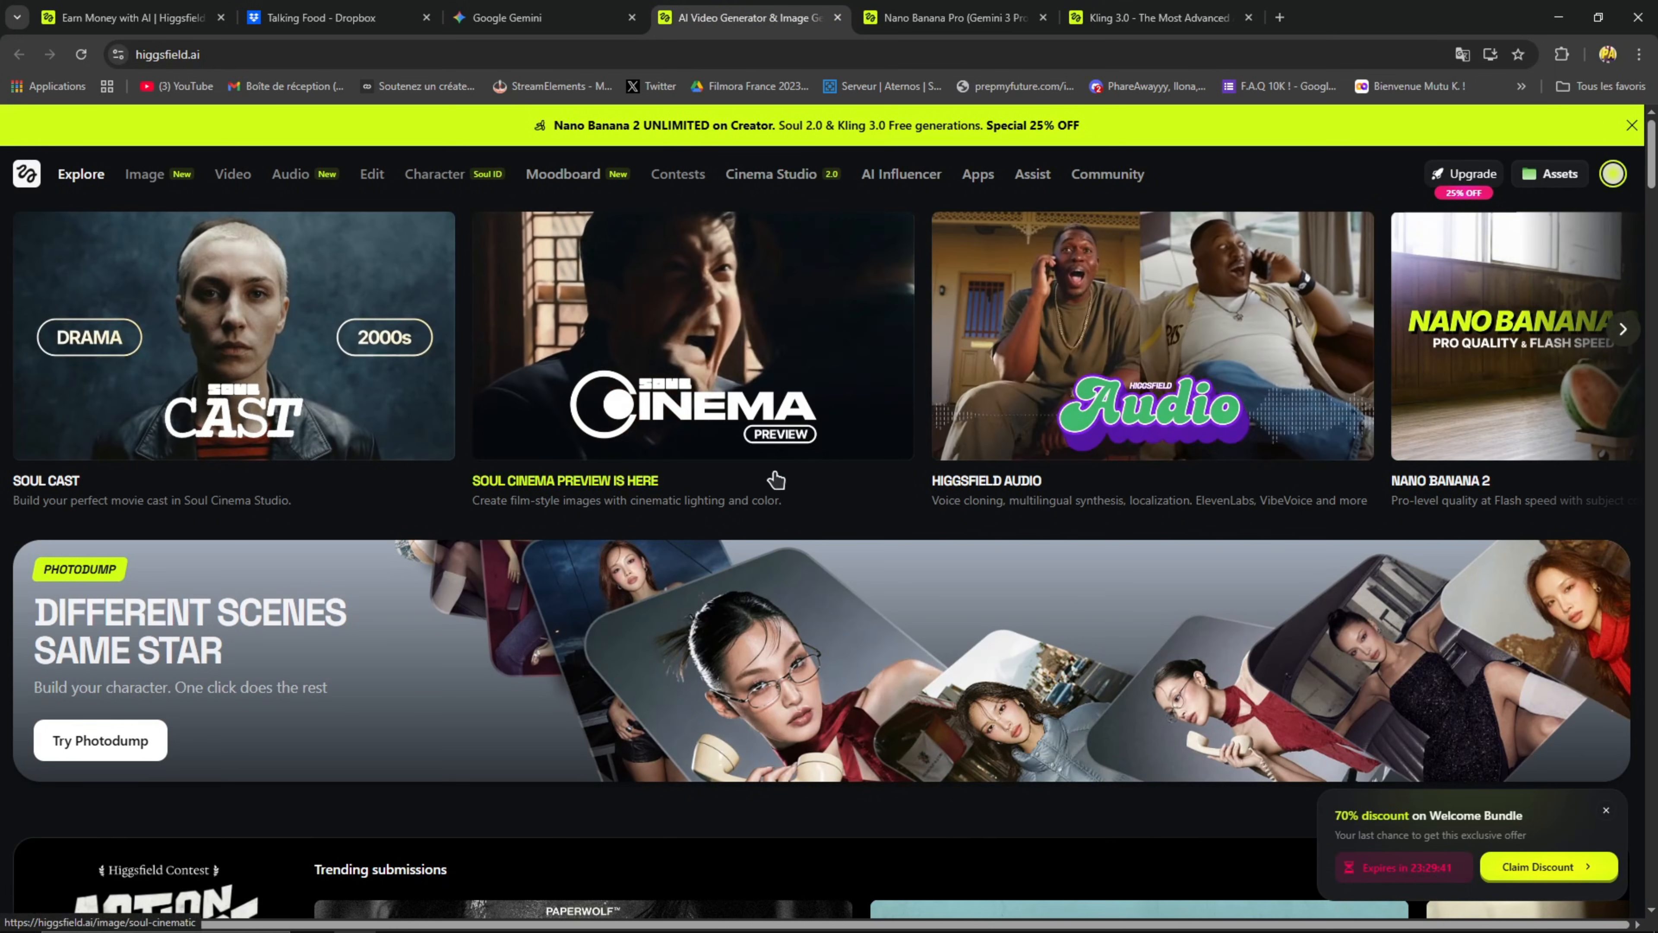
left_click(182, 65)
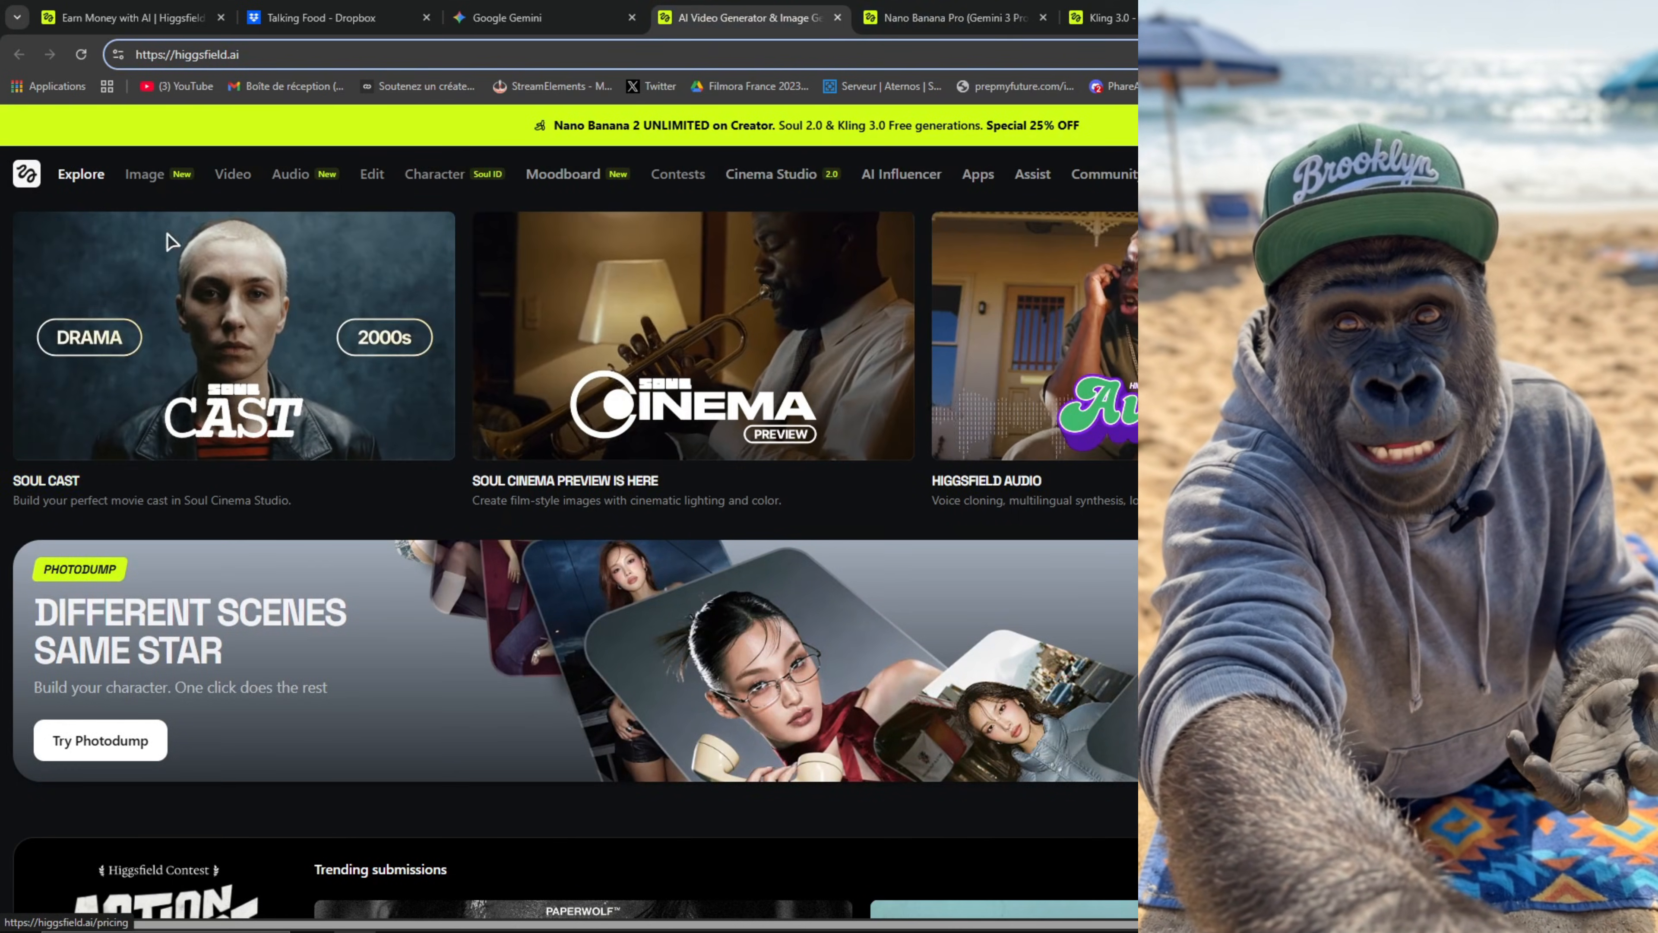
mouse_move(156, 179)
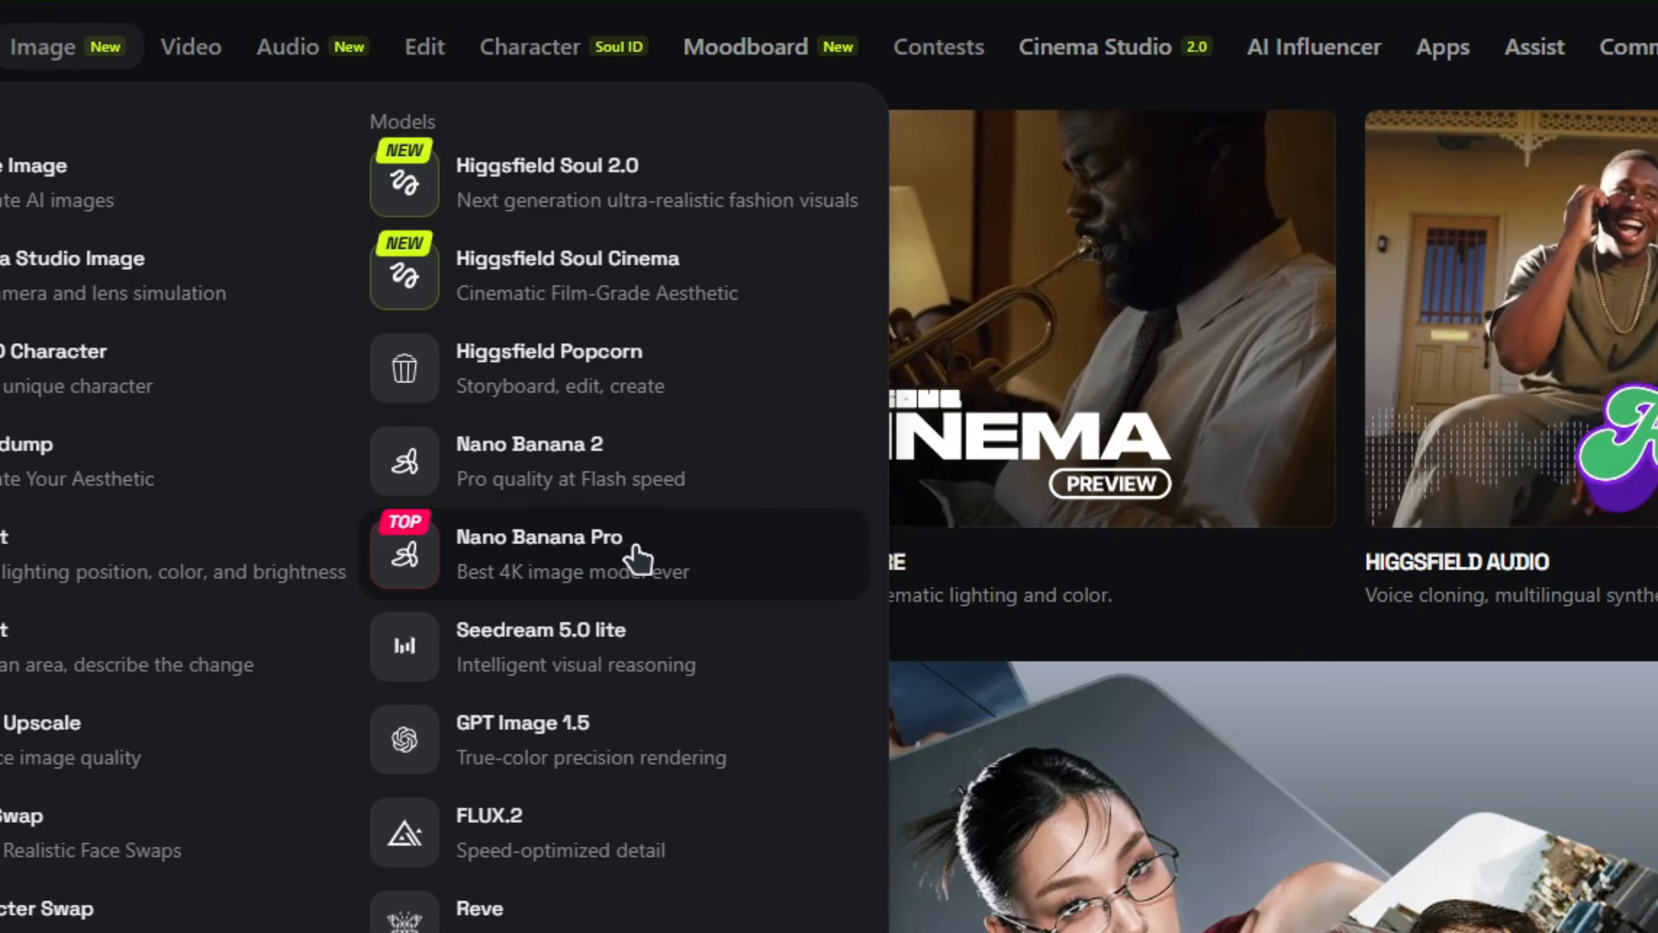
left_click(630, 549)
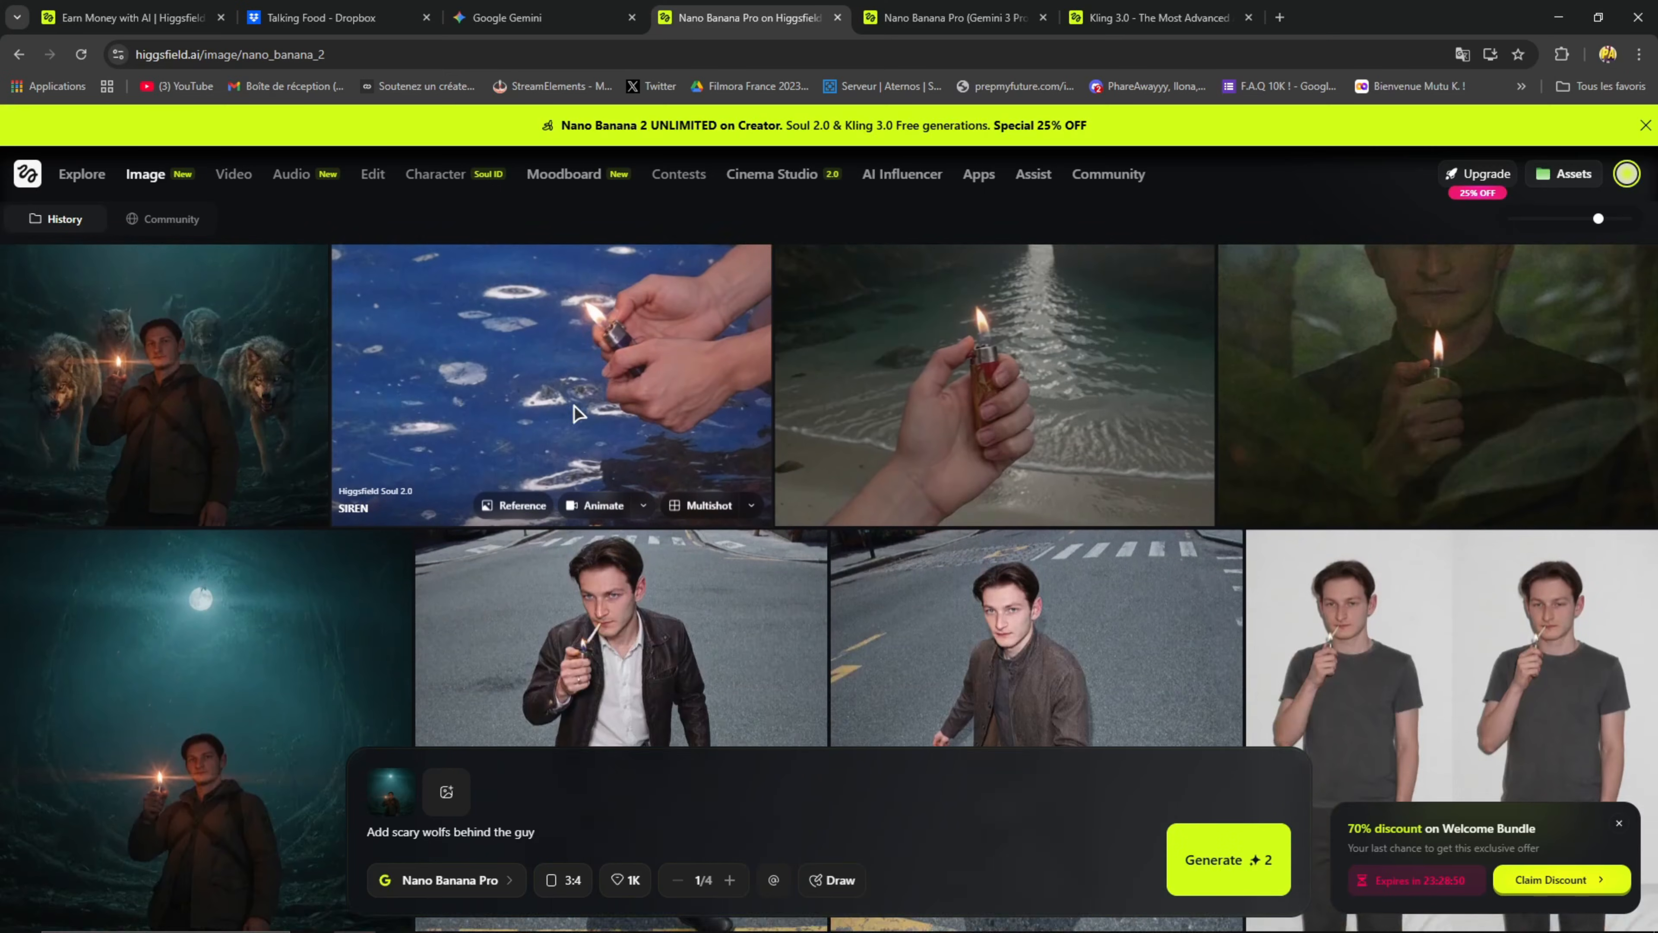
Step: Look through the previously generated images and remove the attached reference image from the prompt
scroll(865, 454, "down", 5)
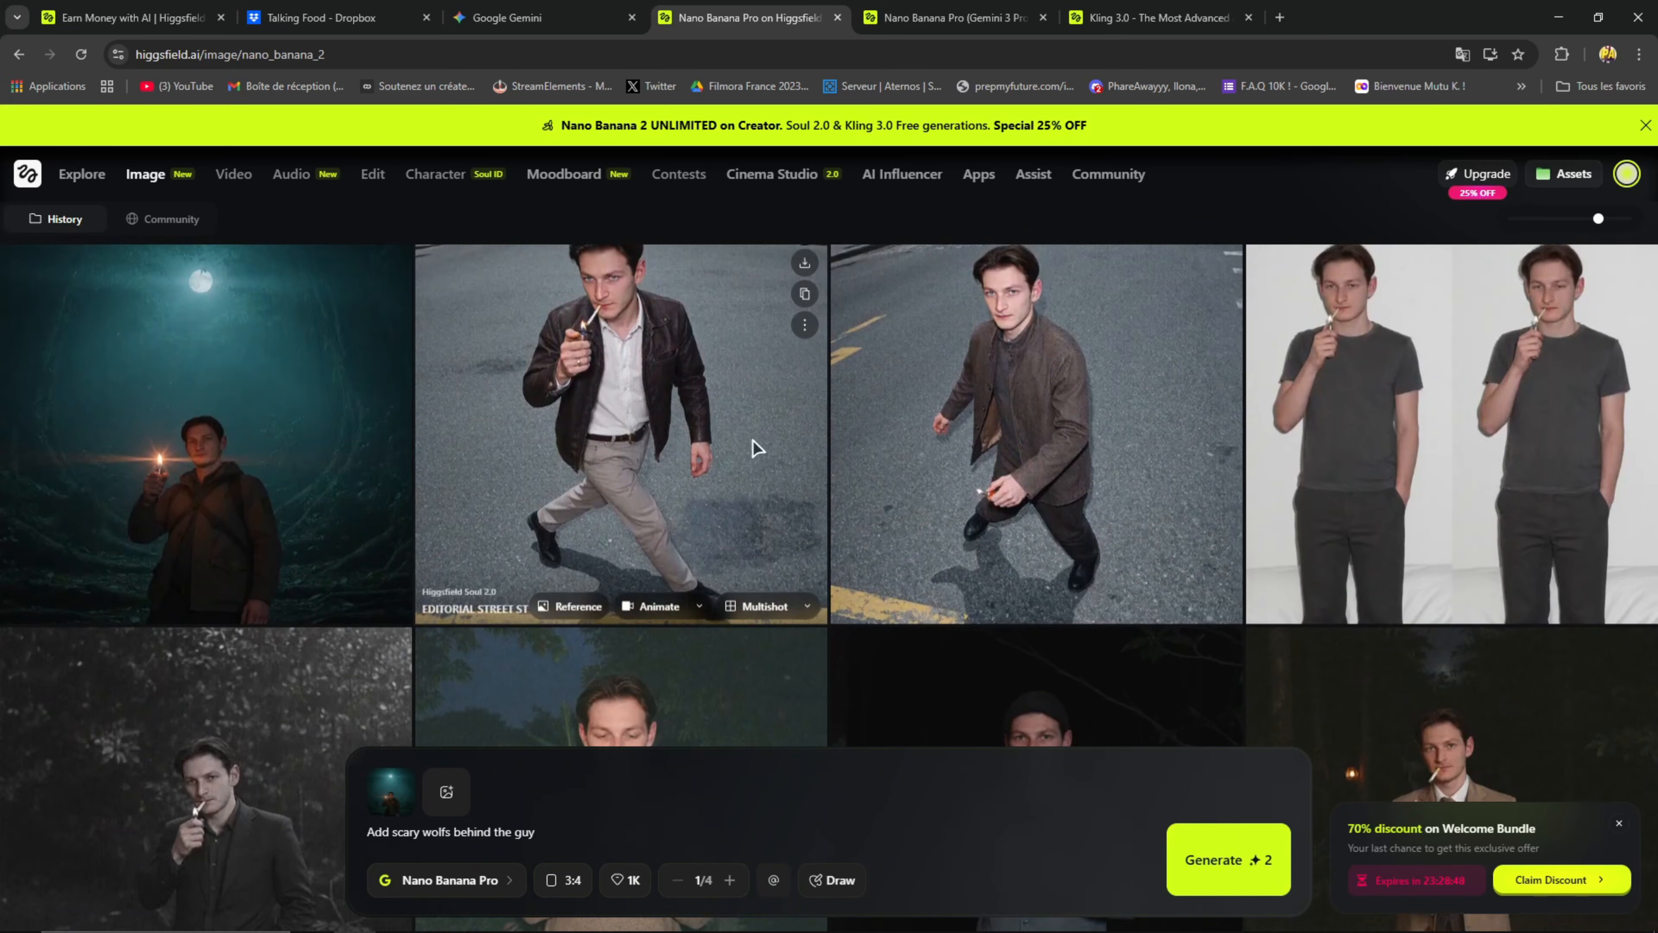
scroll(484, 507, "up", 2)
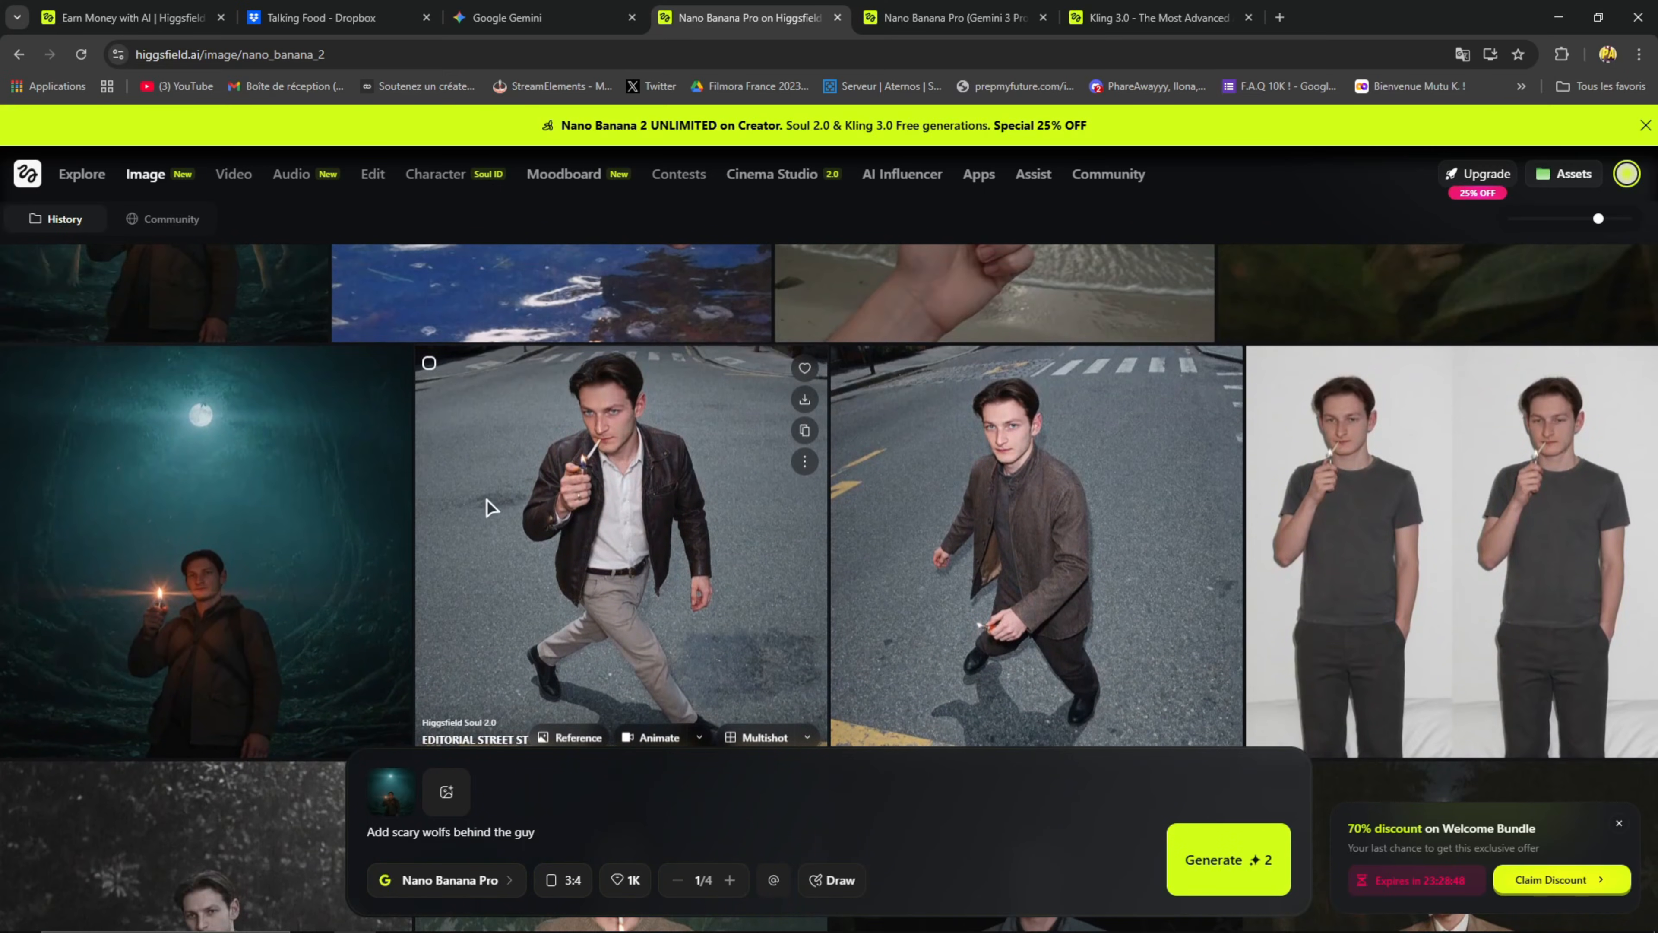
scroll(790, 516, "down", 4)
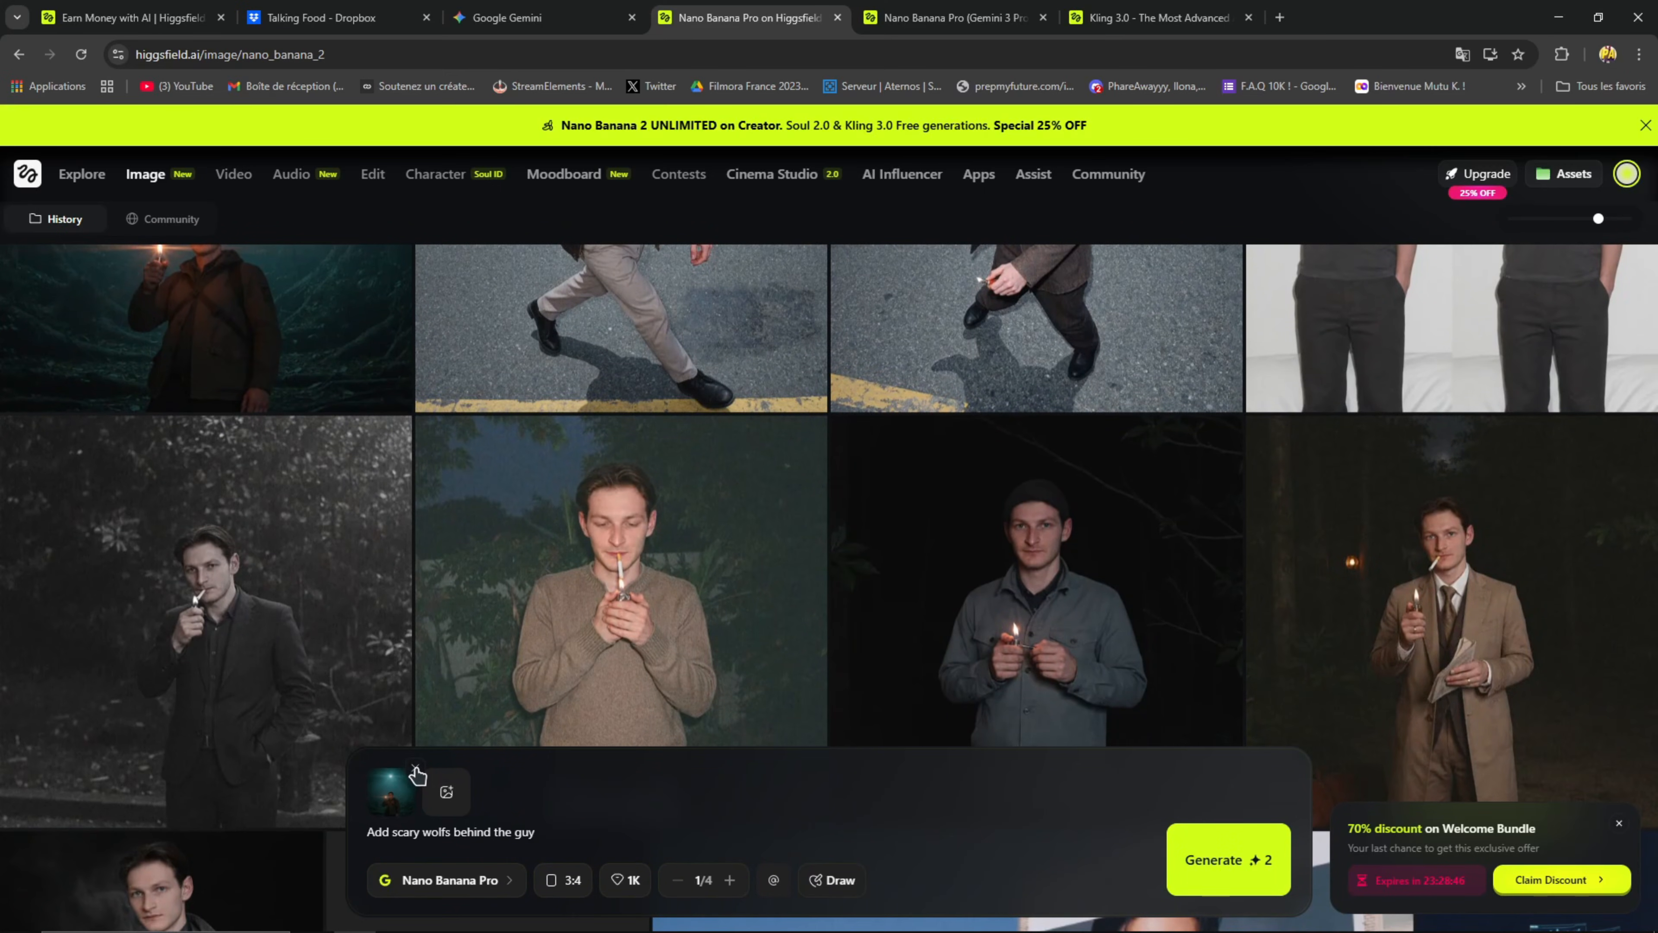
left_click(415, 767)
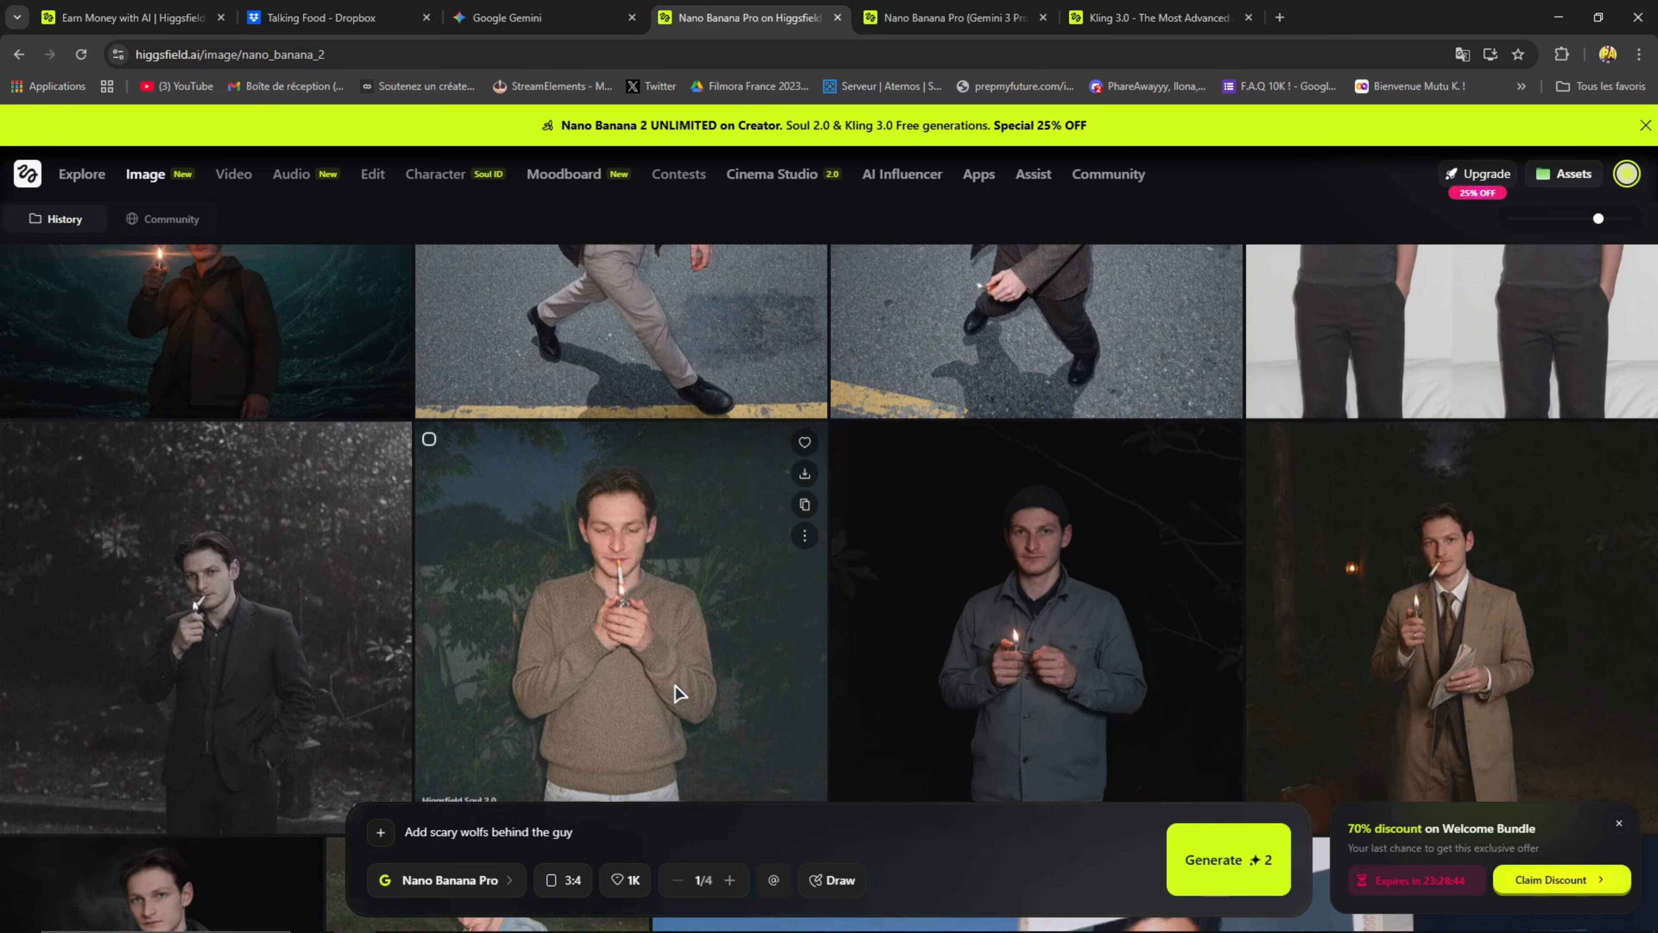
Step: Replace the old prompt with the pasted description of a photorealistic Western Lowland gorilla filming a selfie vlog on a sunny beach
scroll(670, 692, "up", 5)
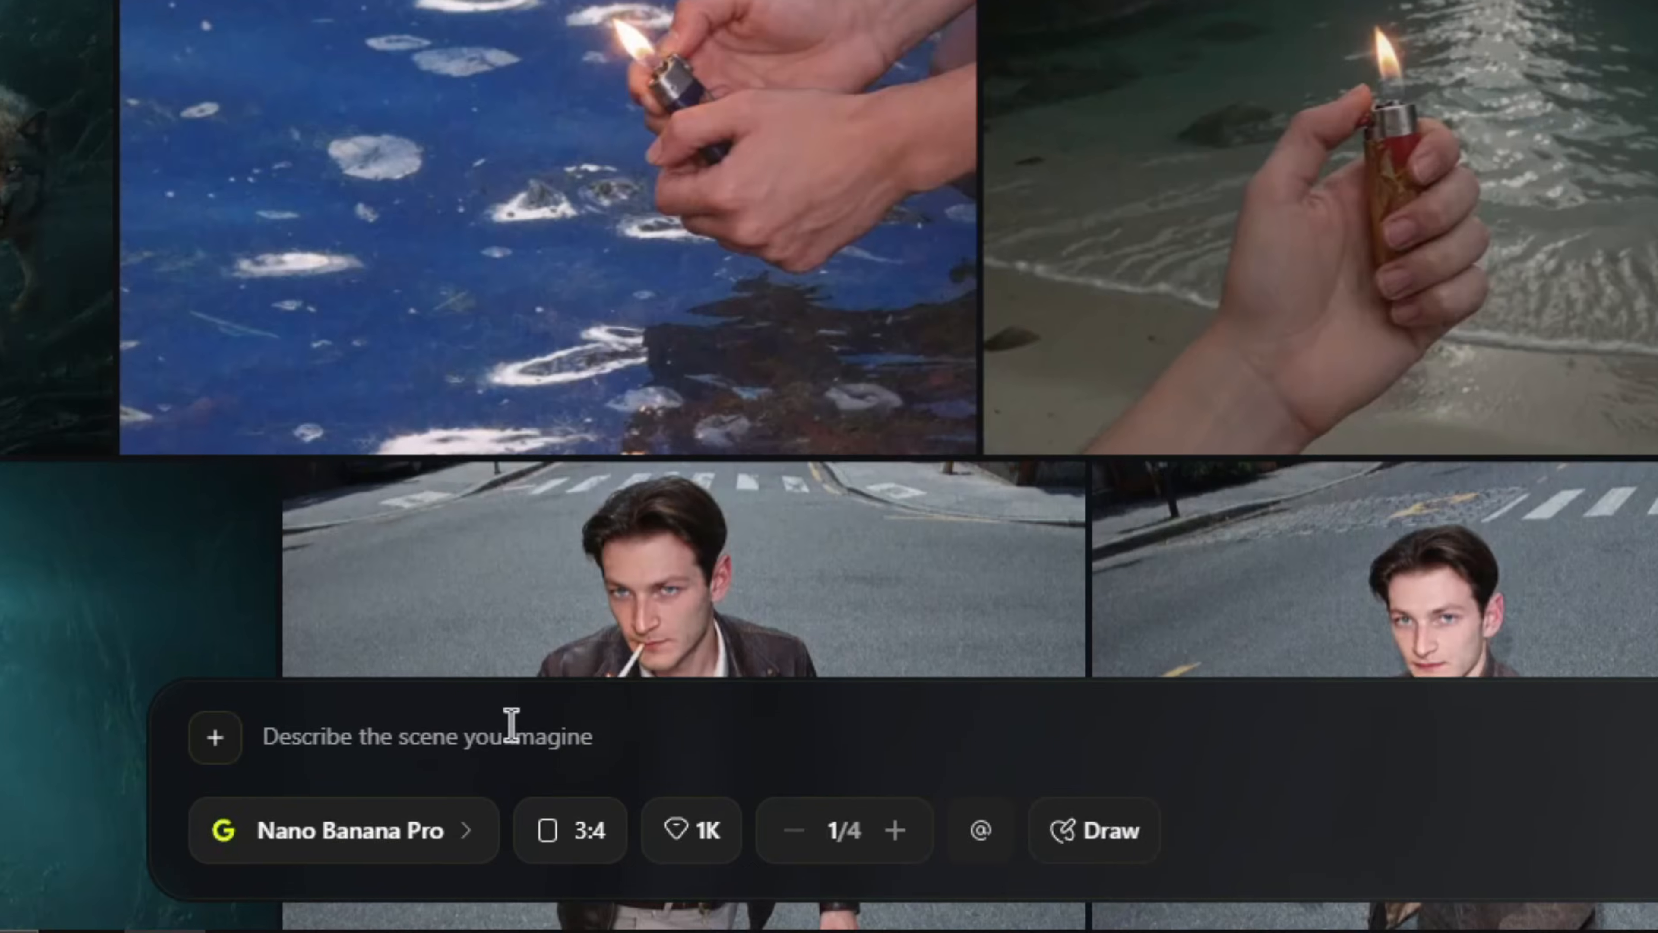
key("ctrl+v")
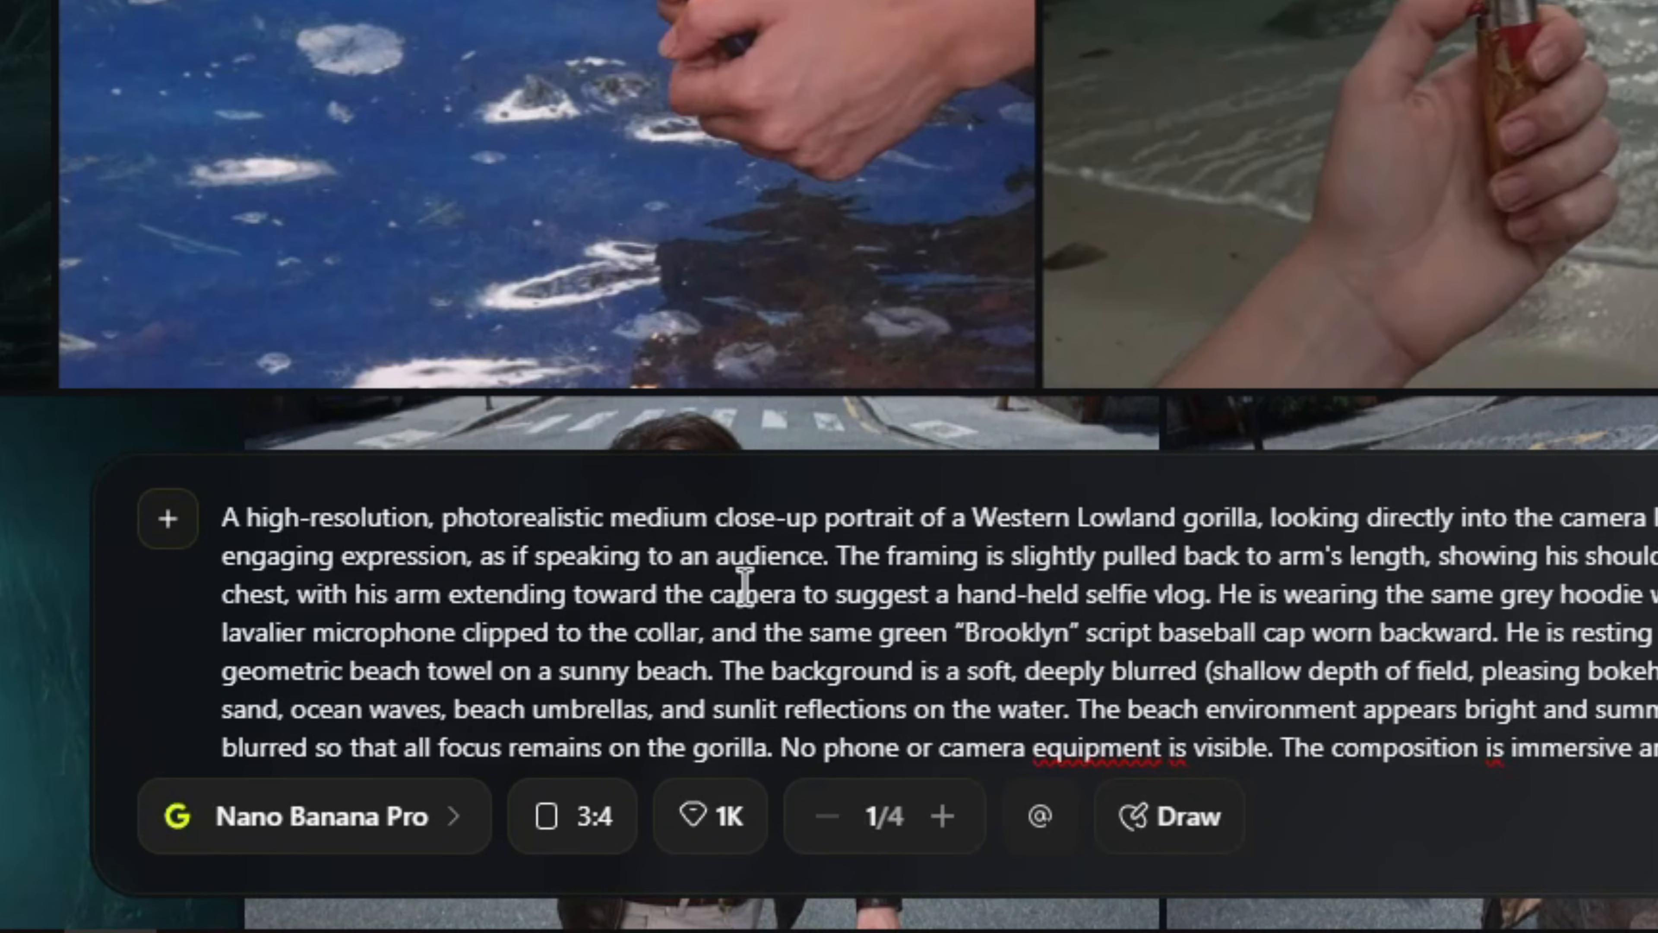
left_click(465, 817)
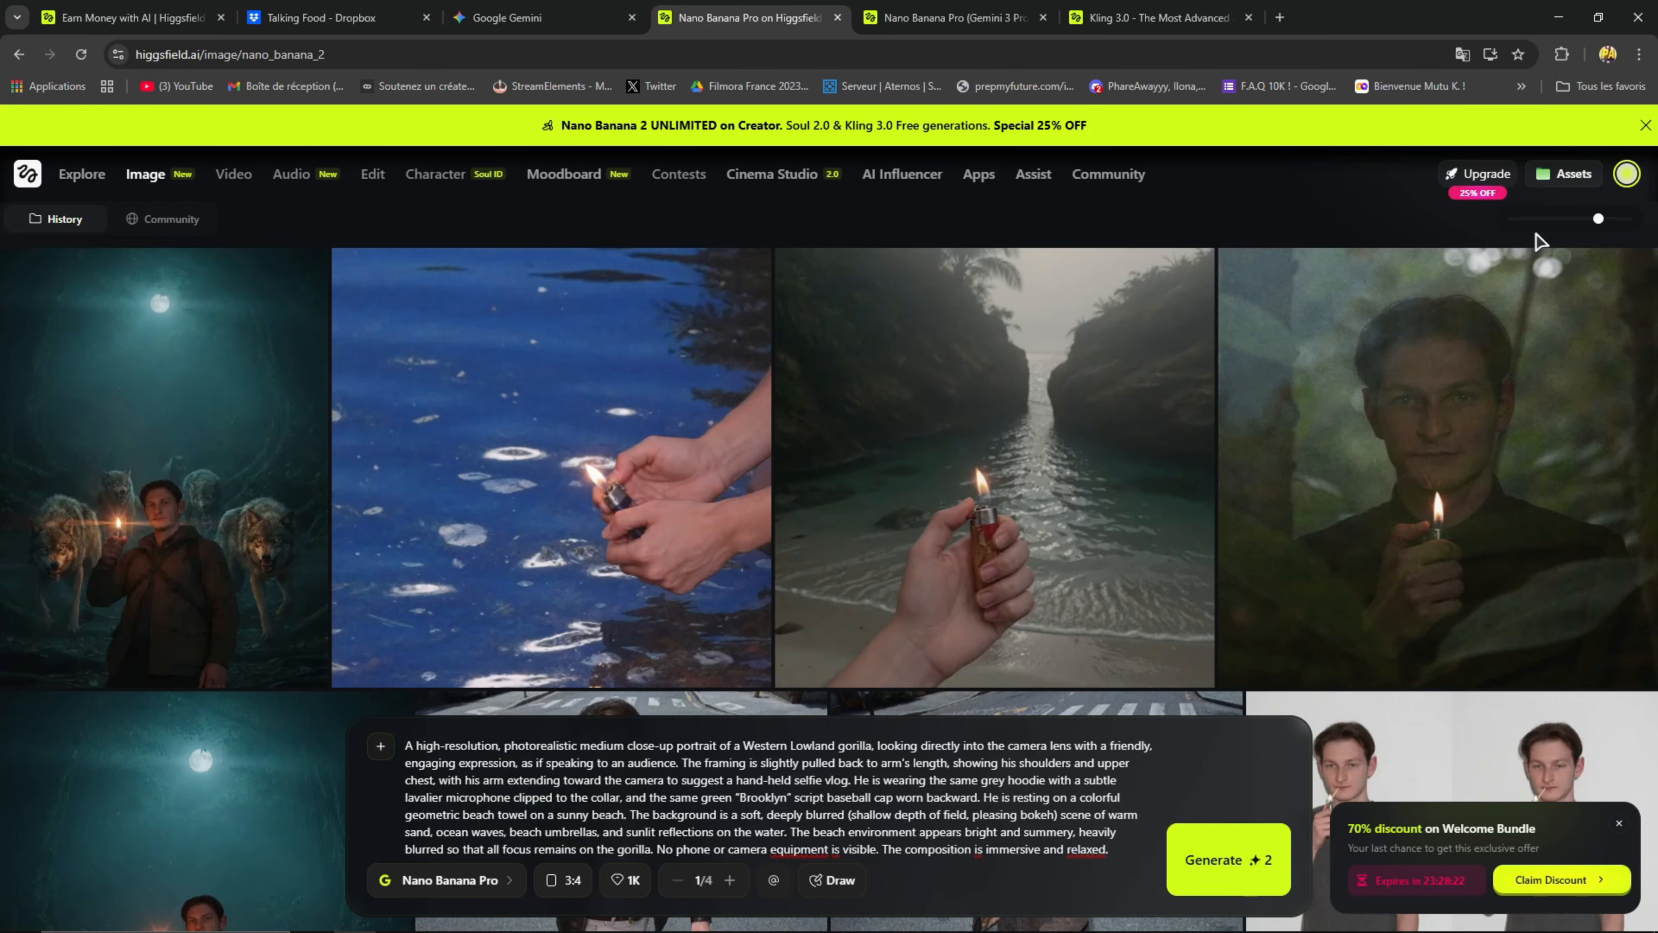
mouse_move(1617, 188)
left_click(1620, 827)
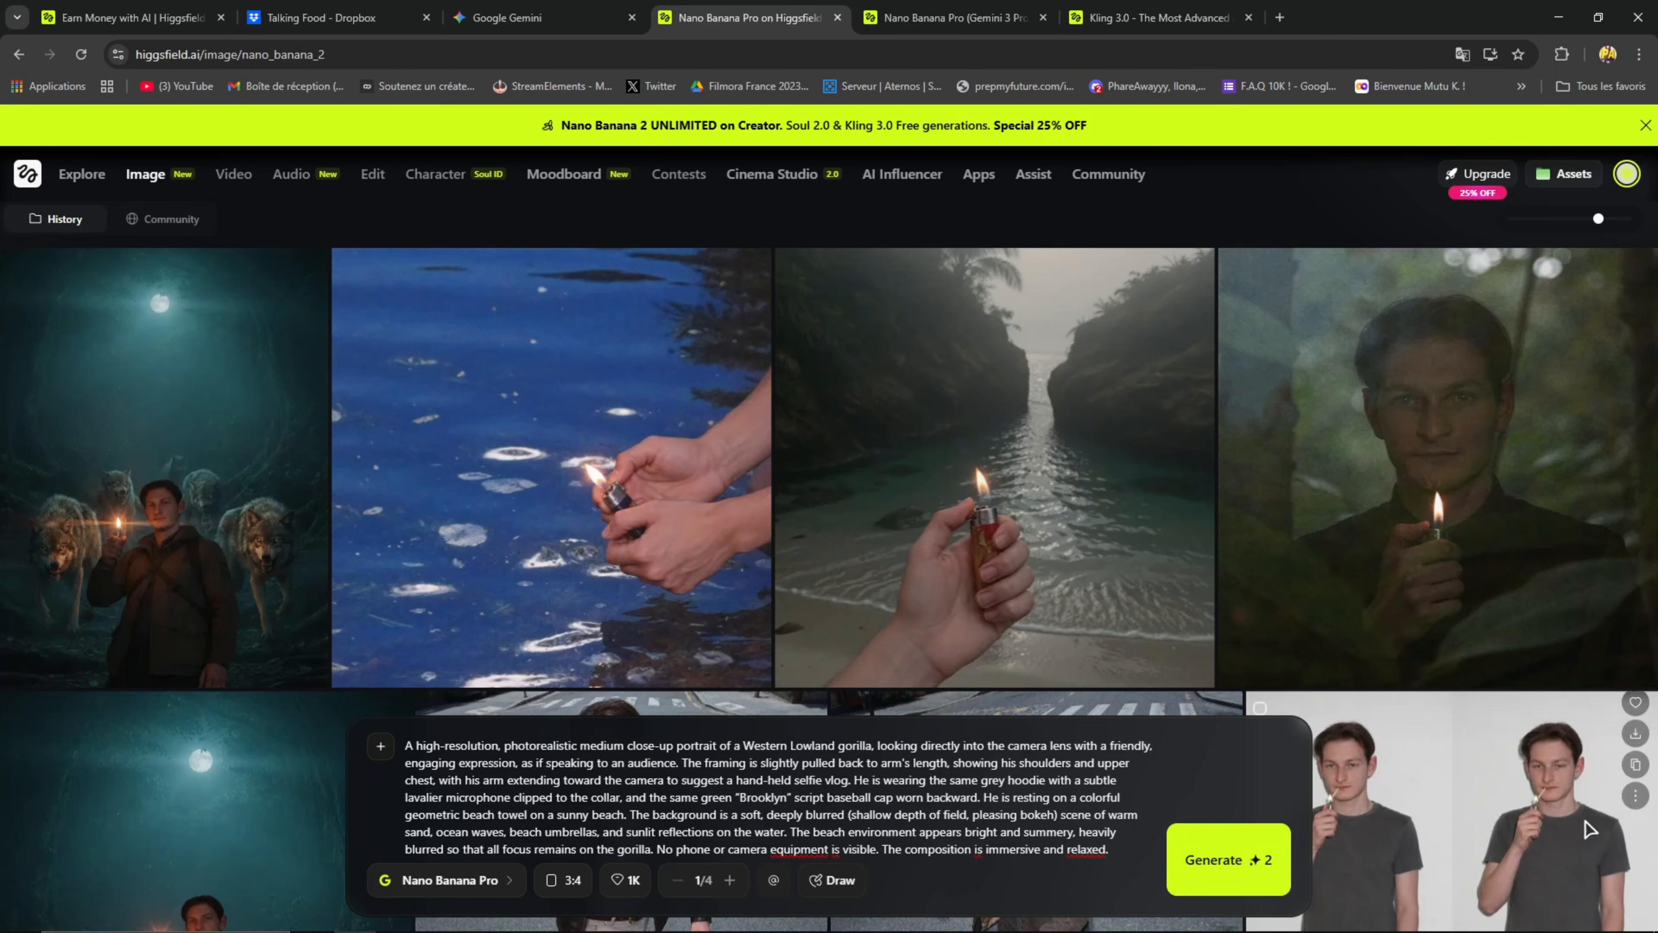
Step: Set the image's aspect ratio to 9:16 and review the wording of the gorilla prompt
left_click(568, 882)
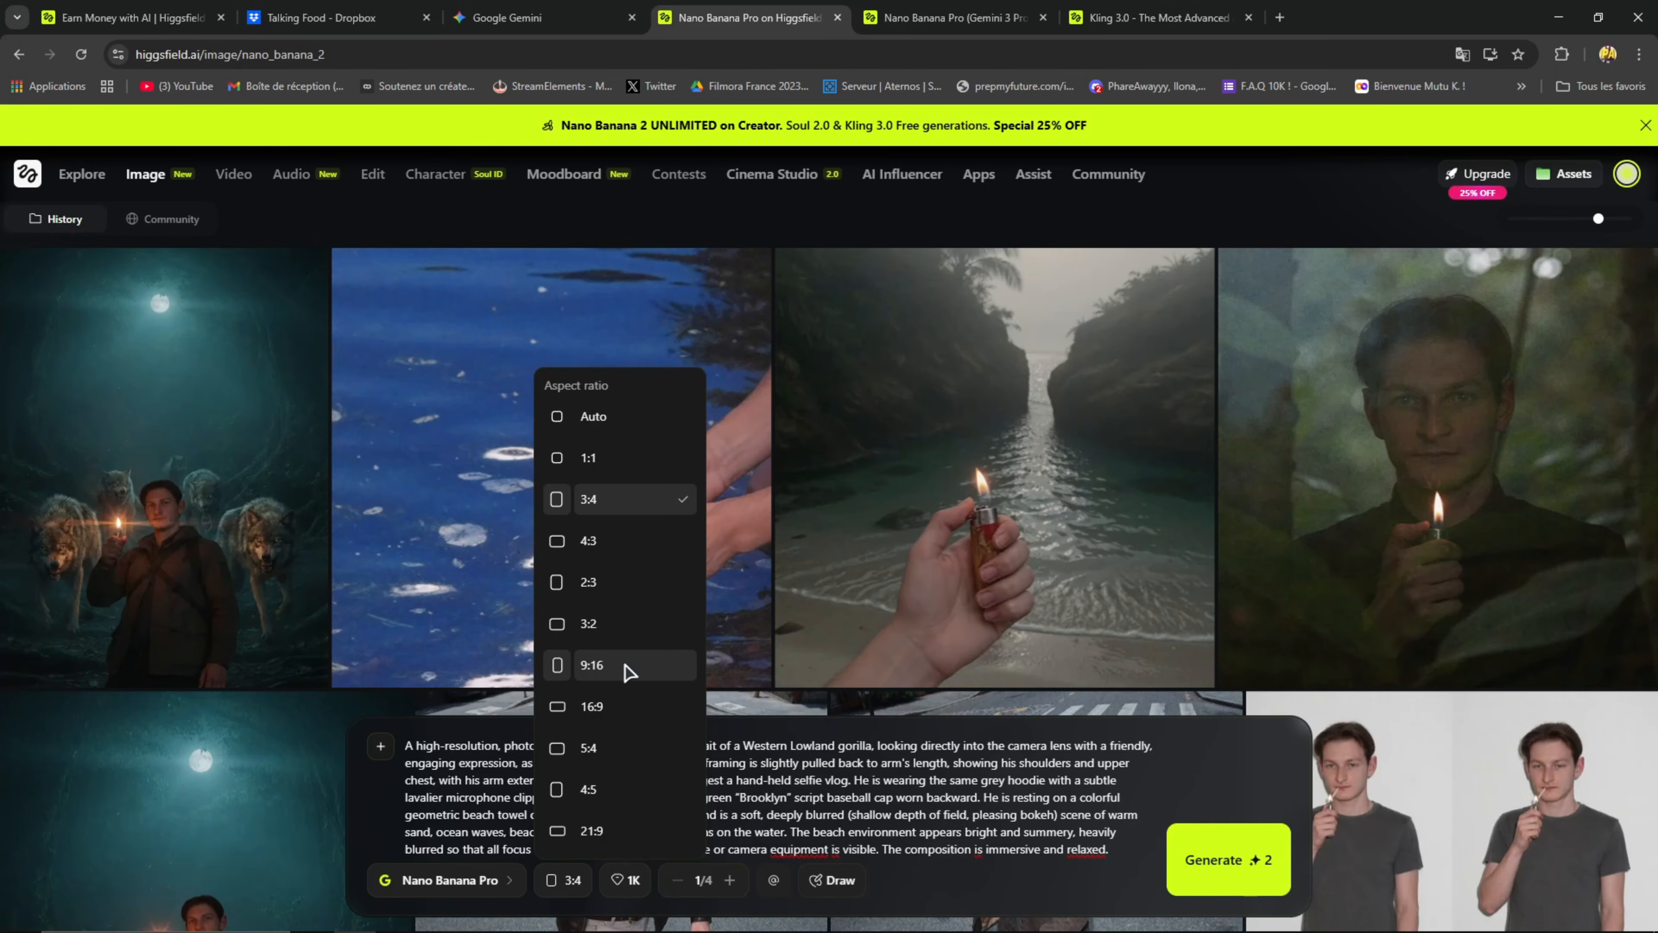
left_click(625, 665)
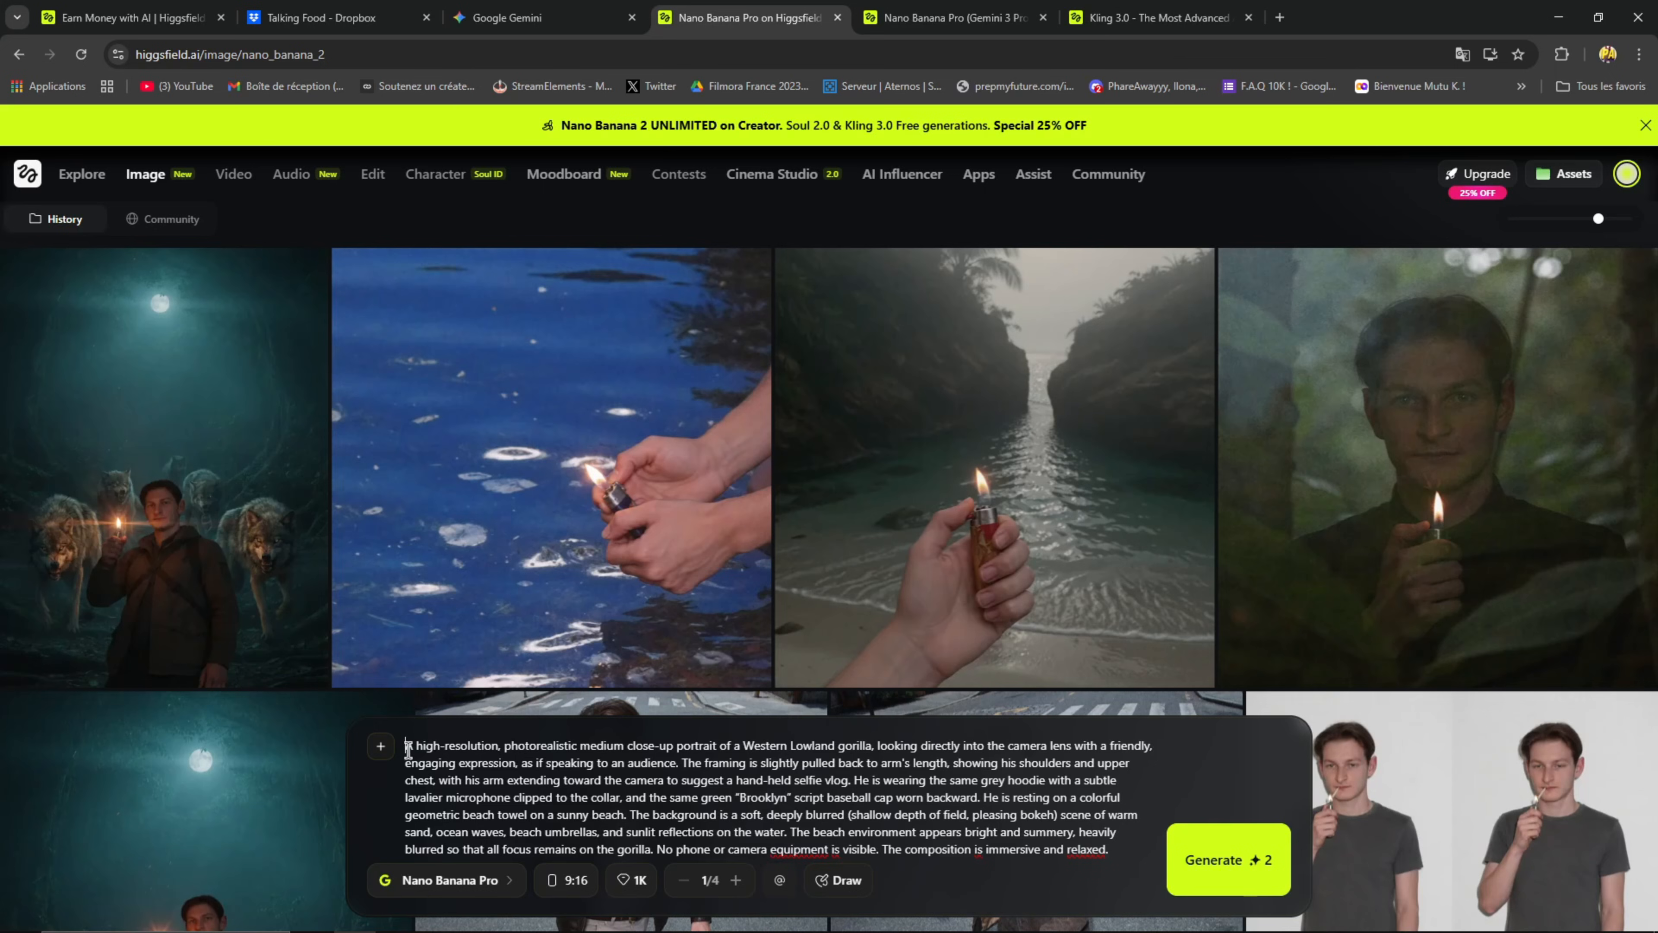
left_click_drag(408, 748, 1116, 867)
left_click(1081, 848)
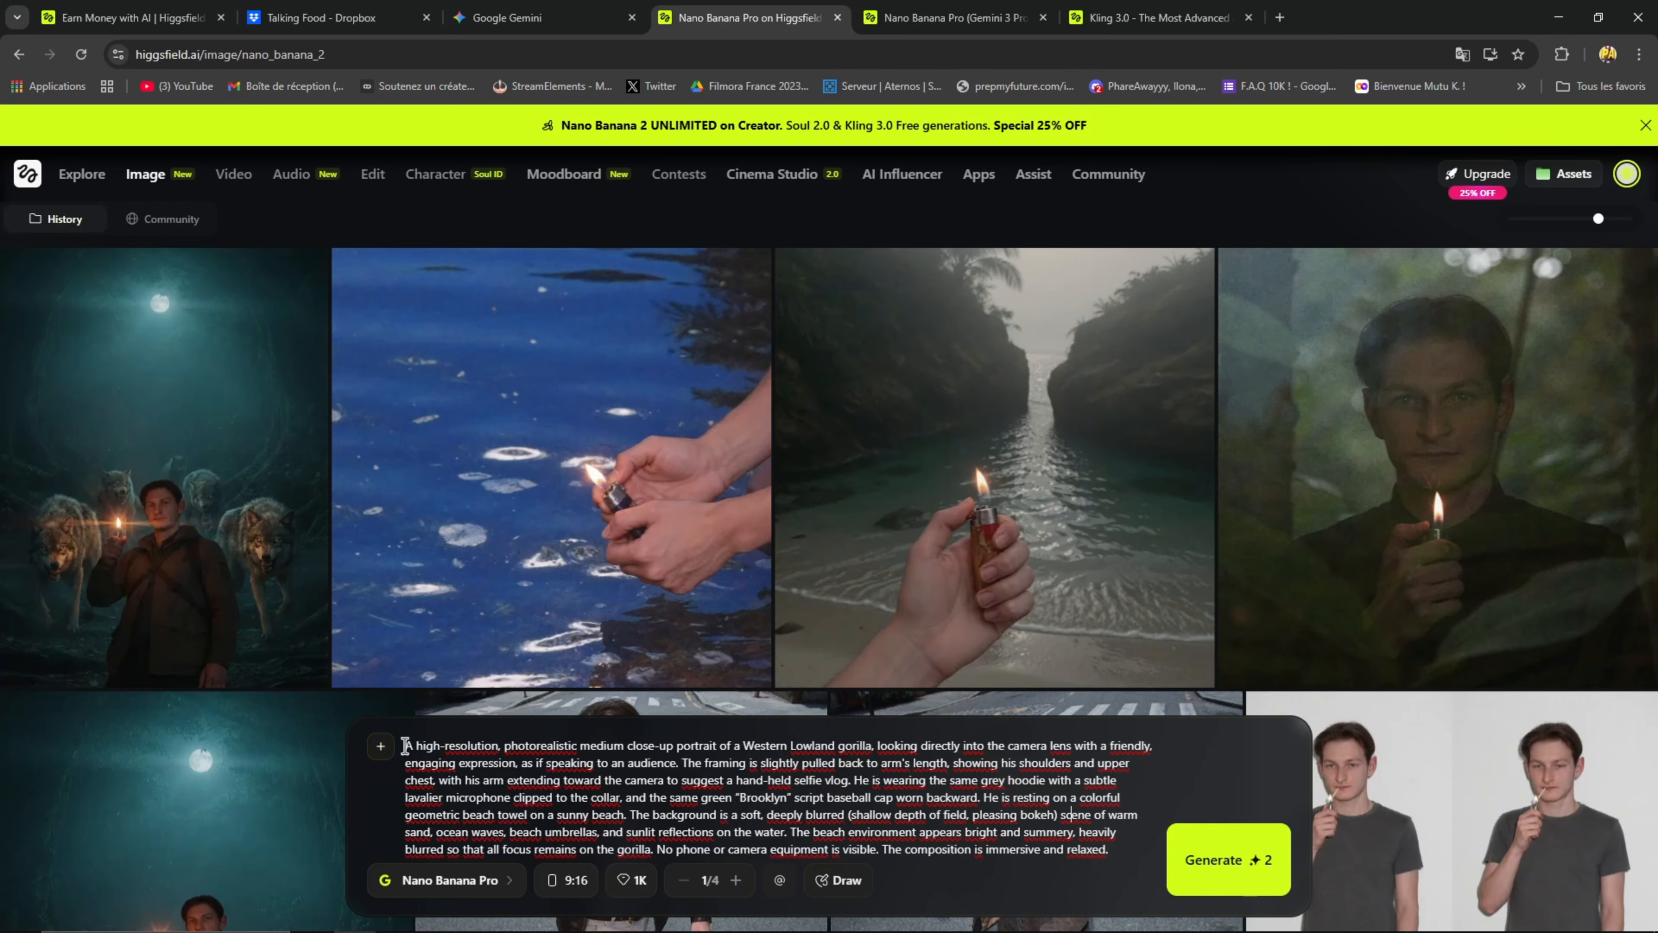
left_click_drag(513, 751, 852, 786)
left_click(893, 799)
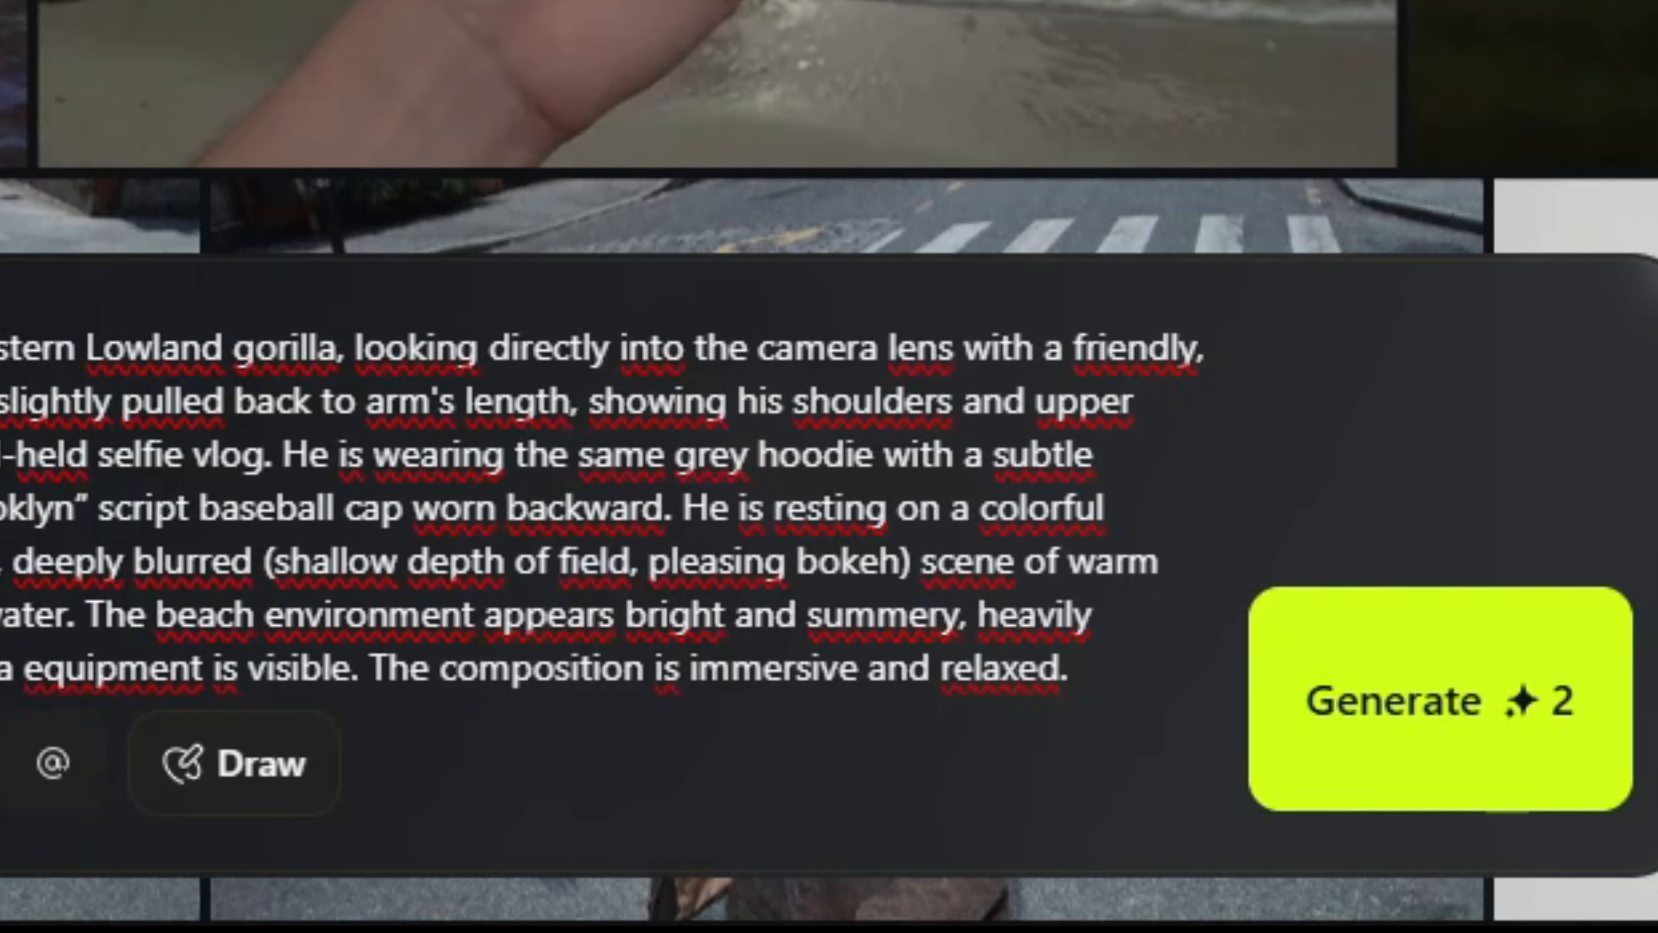
Step: Set the image quality to 4K and generate the gorilla image three times from the same prompt
left_click(480, 734)
left_click(750, 713)
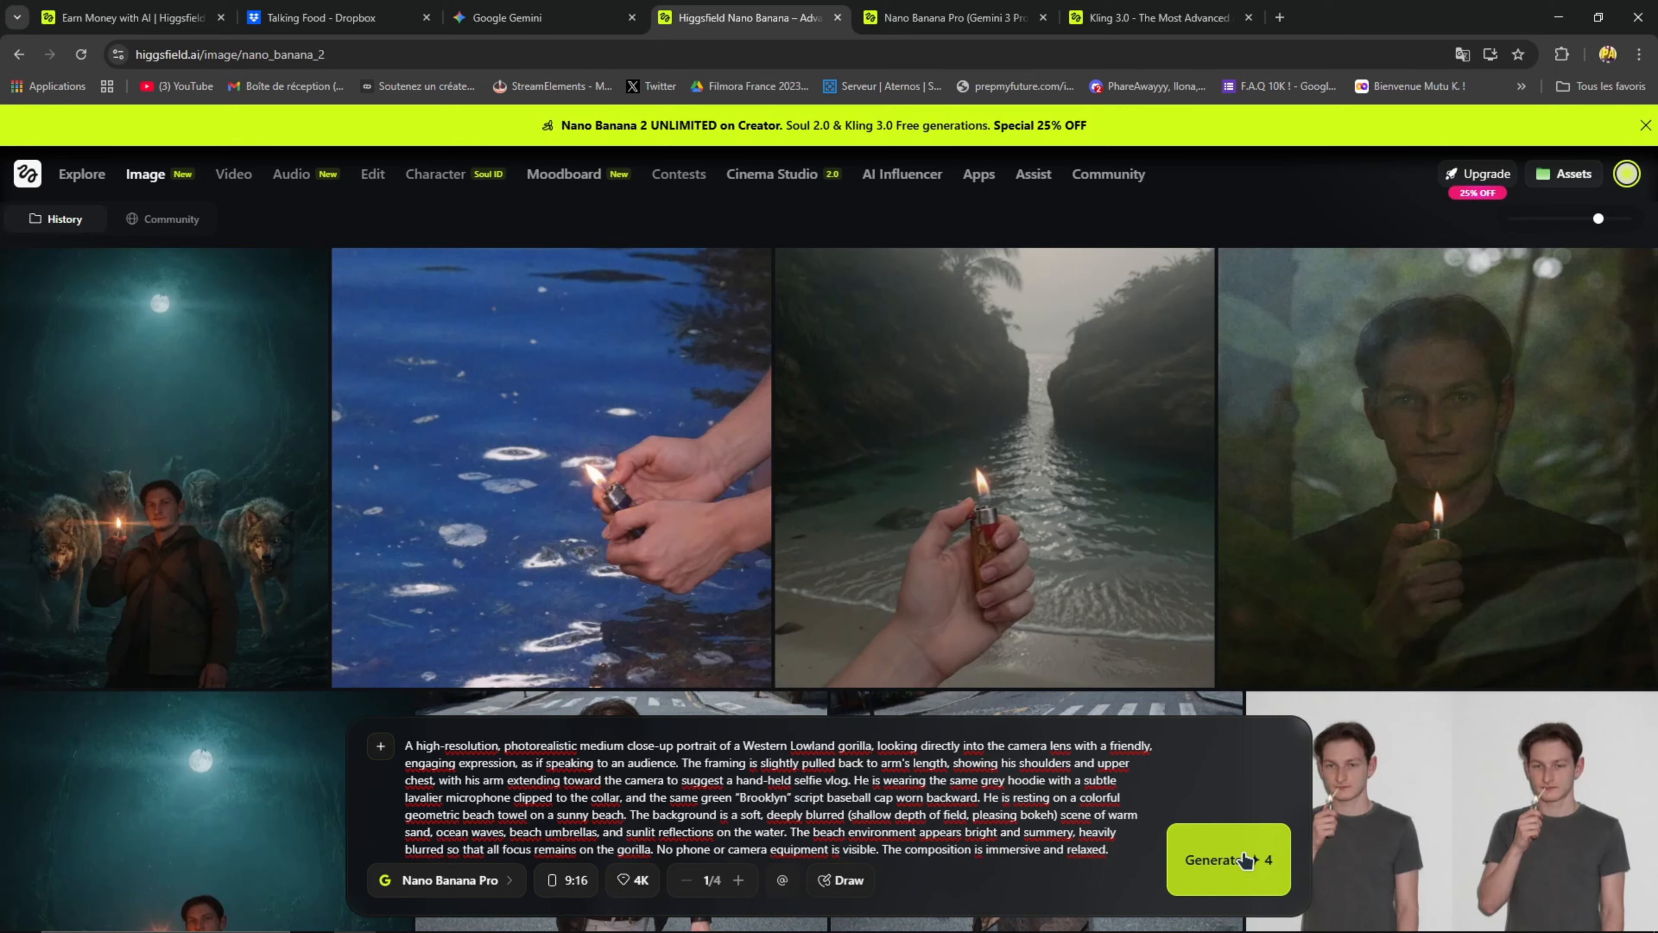
left_click(1245, 860)
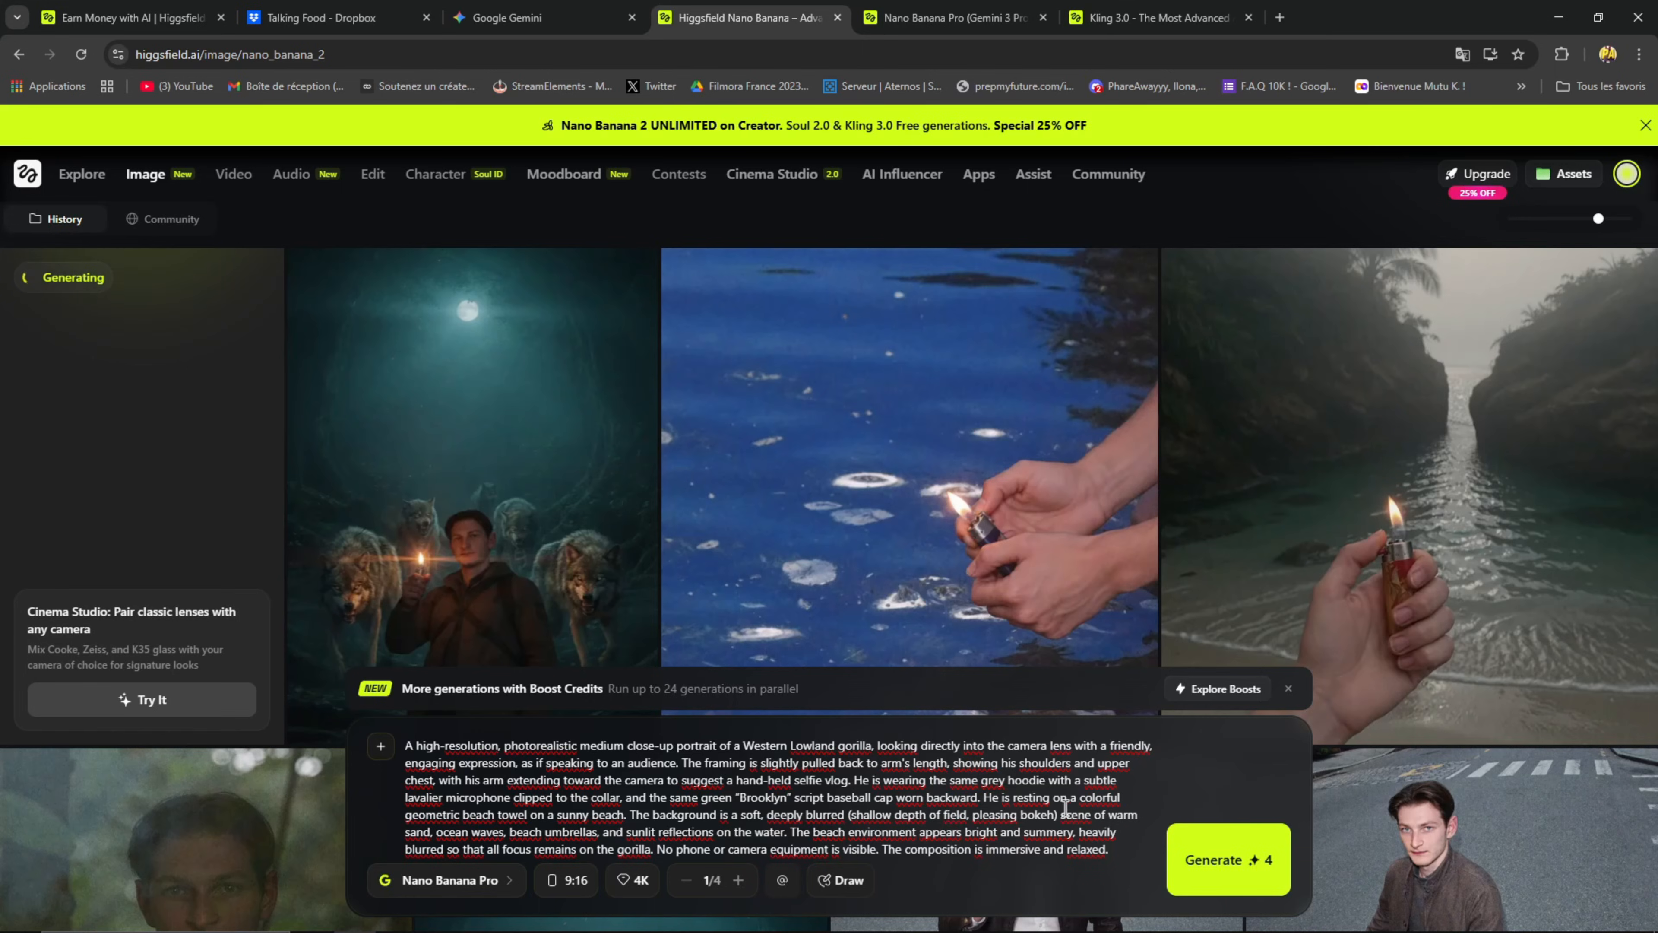
left_click(1246, 859)
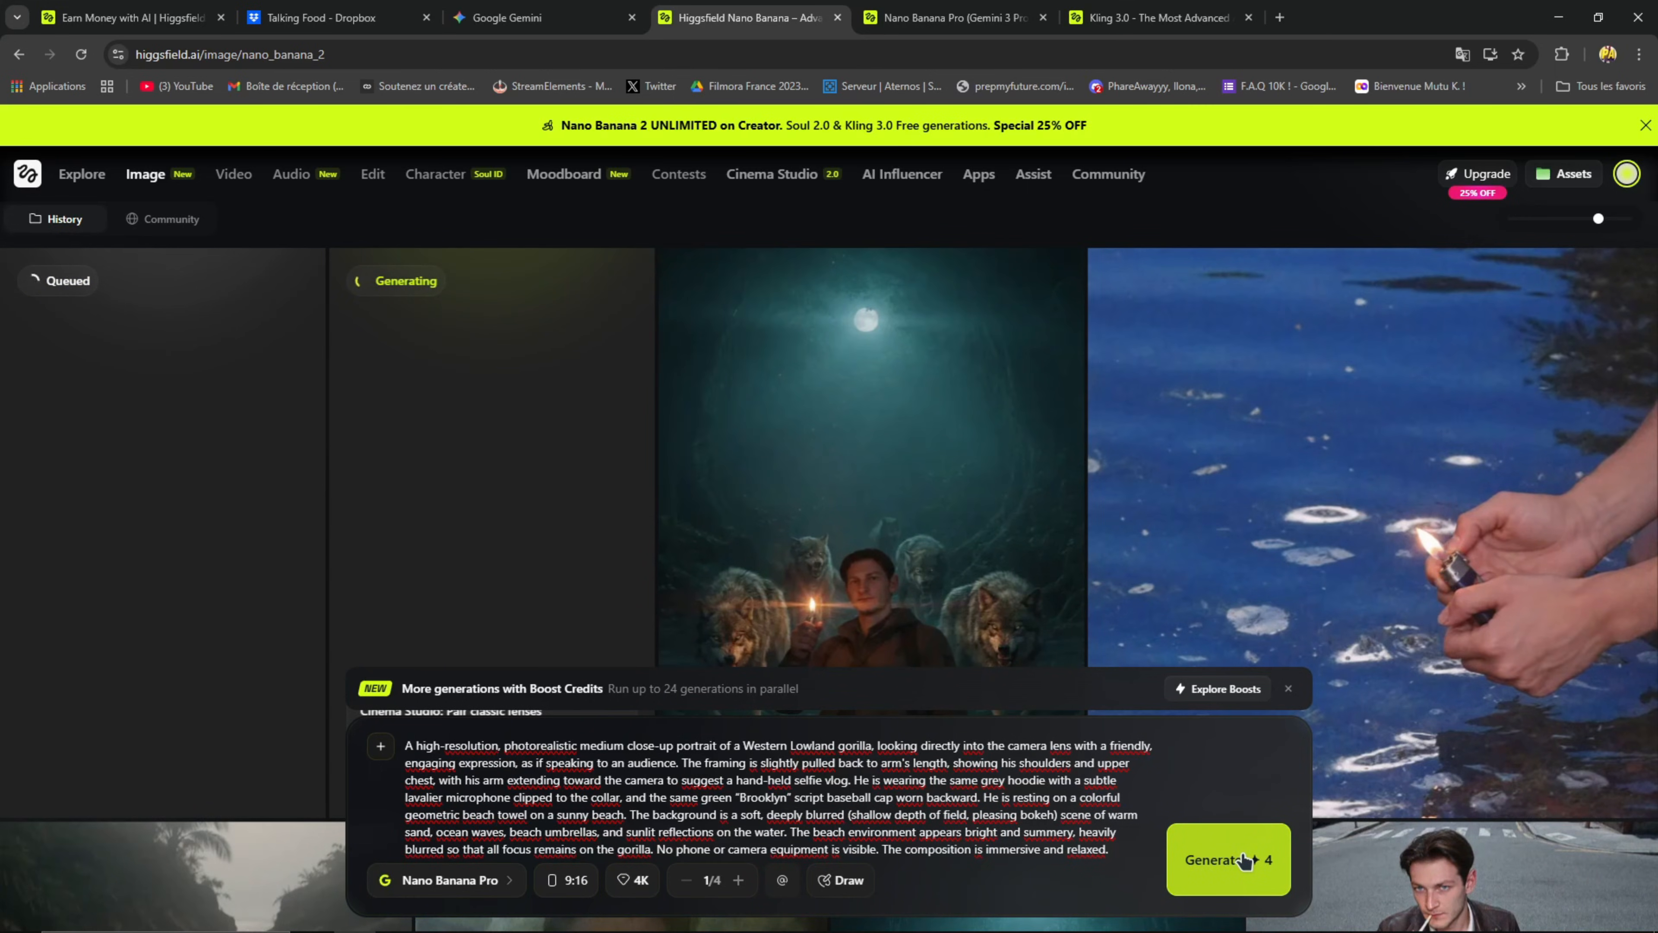
left_click(1235, 860)
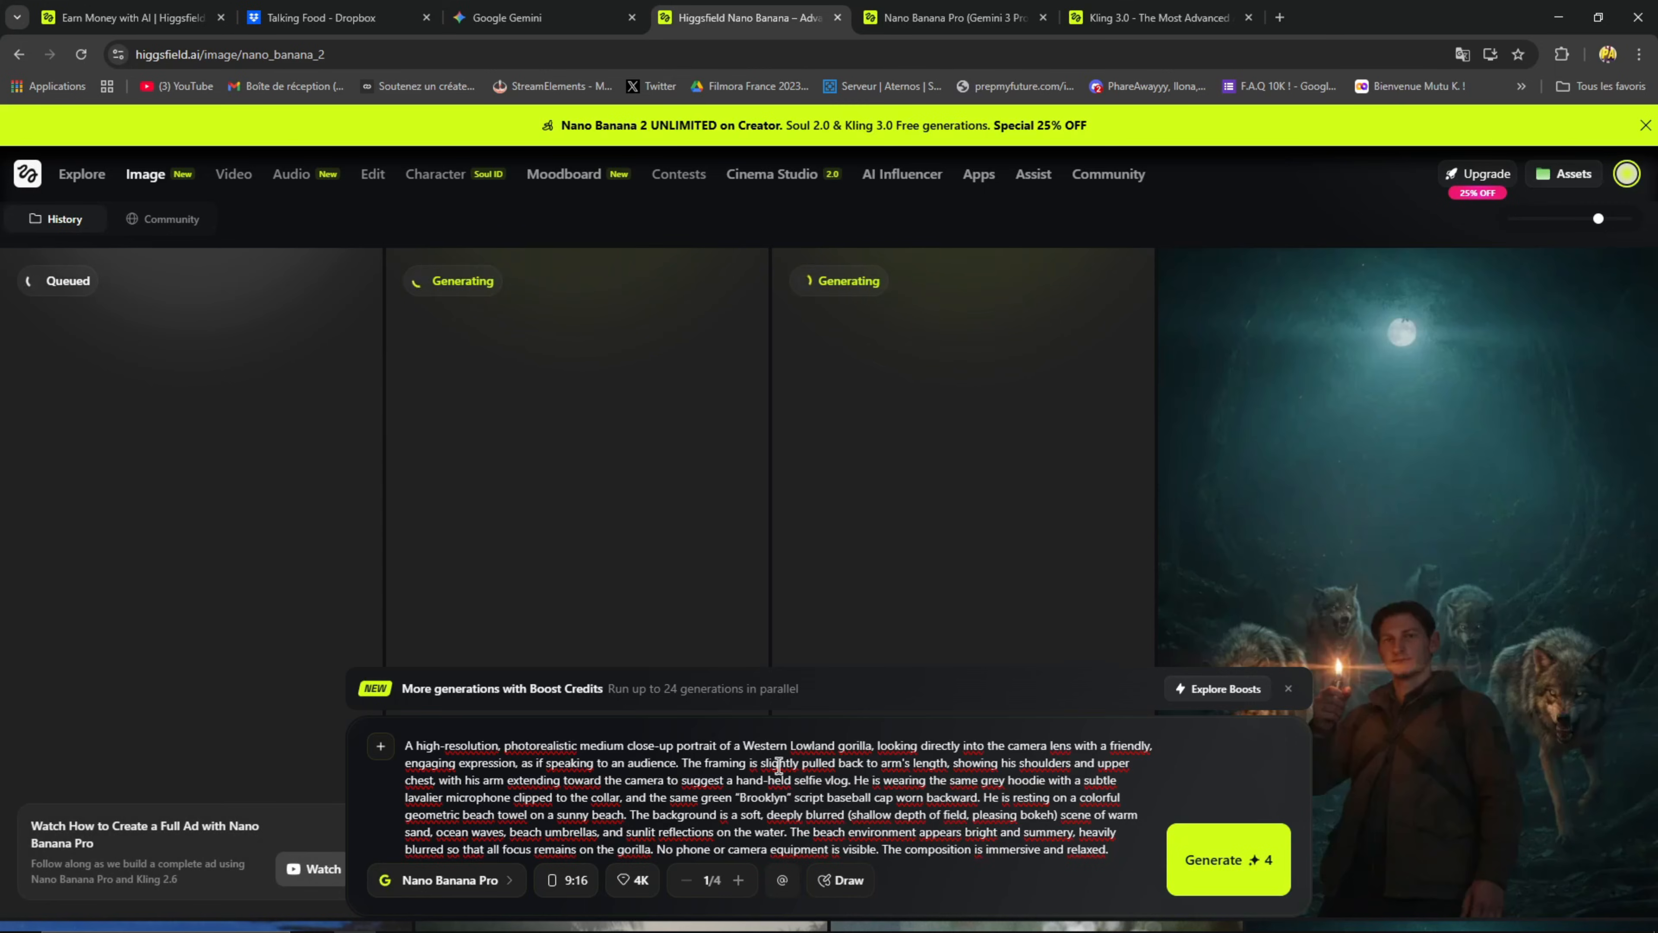
Step: Replace "Western Lowland gorilla" in the prompt with "white yeti from alaska" and generate the image
left_click_drag(744, 746, 872, 746)
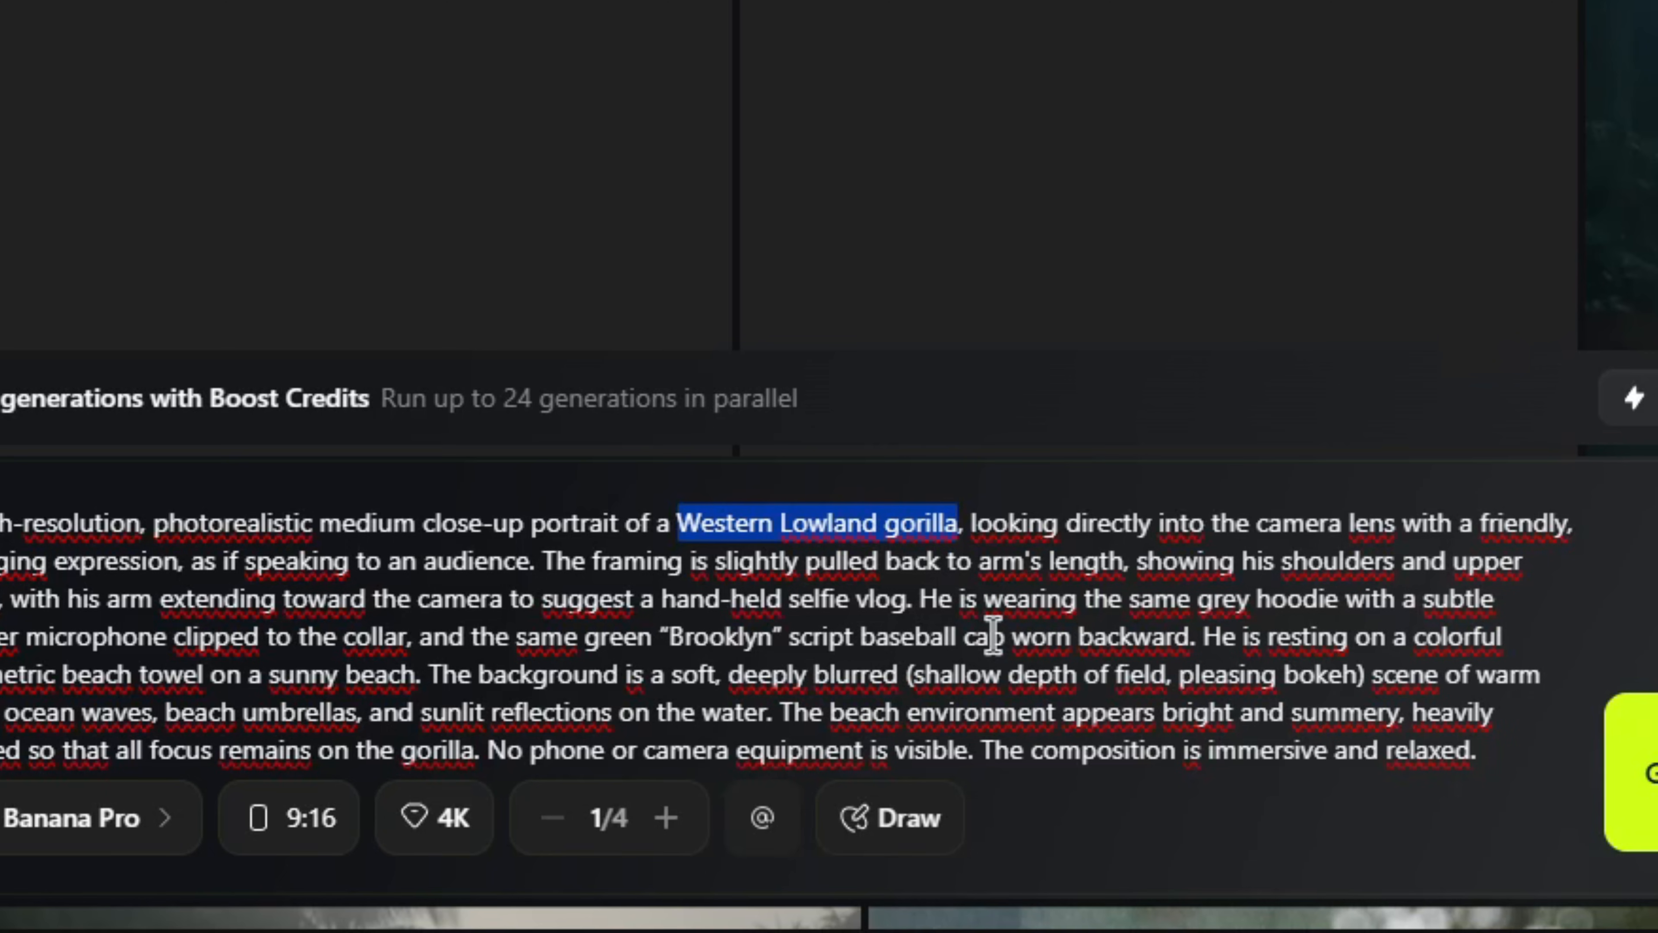
key("BackSpace")
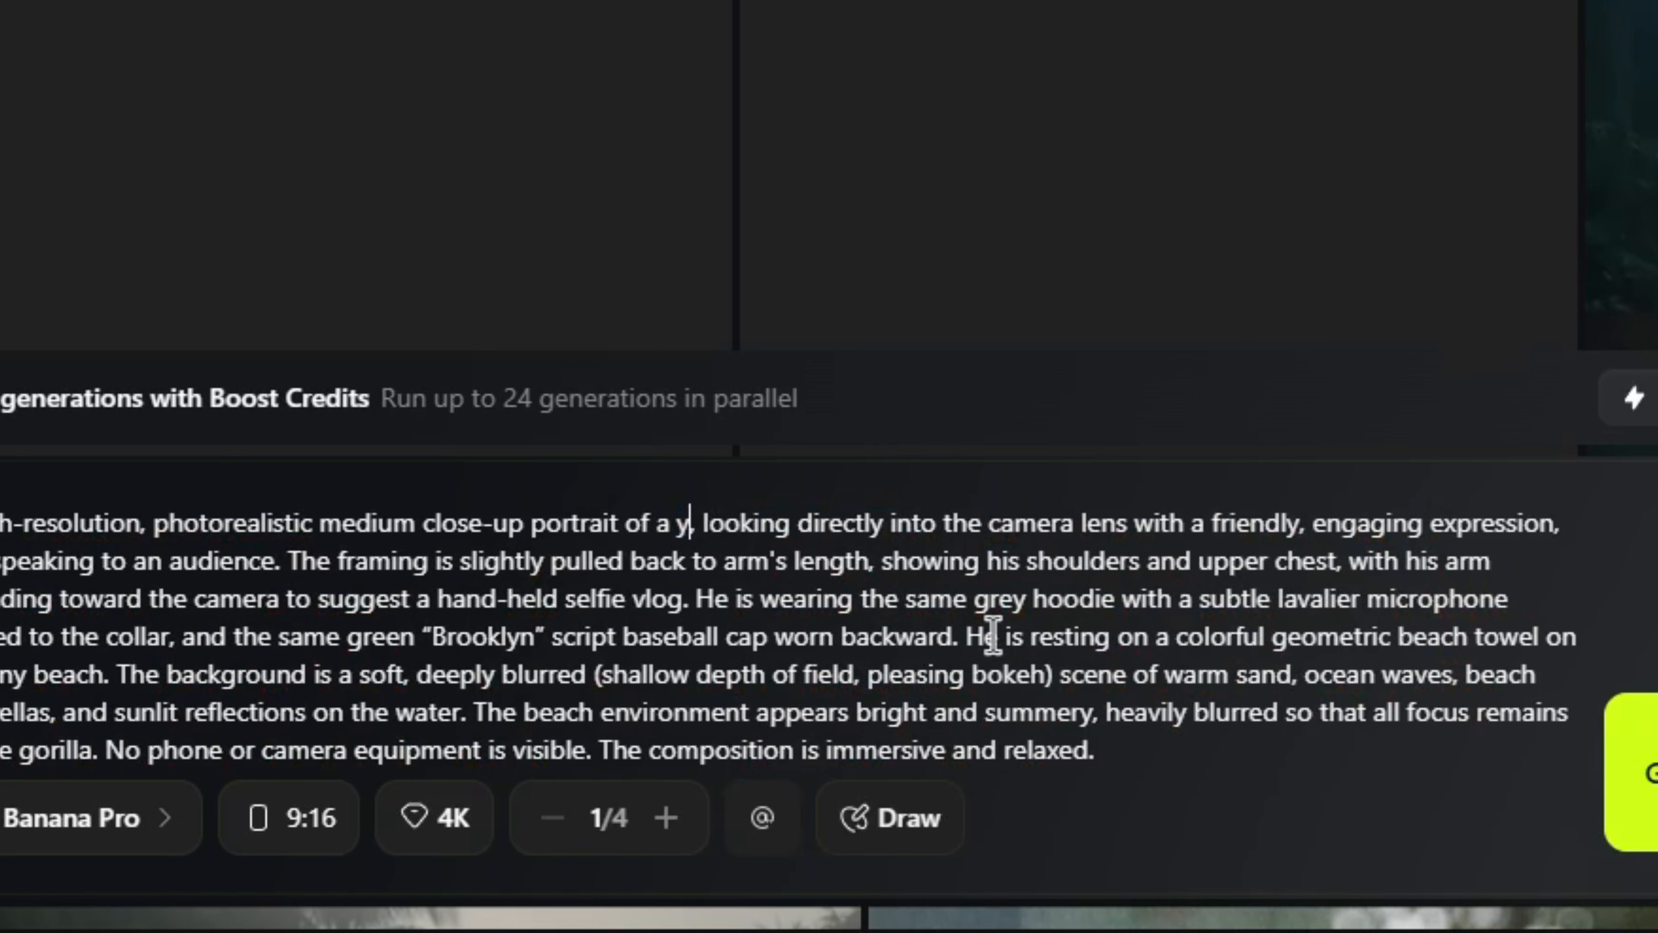
type("white yeti from ala")
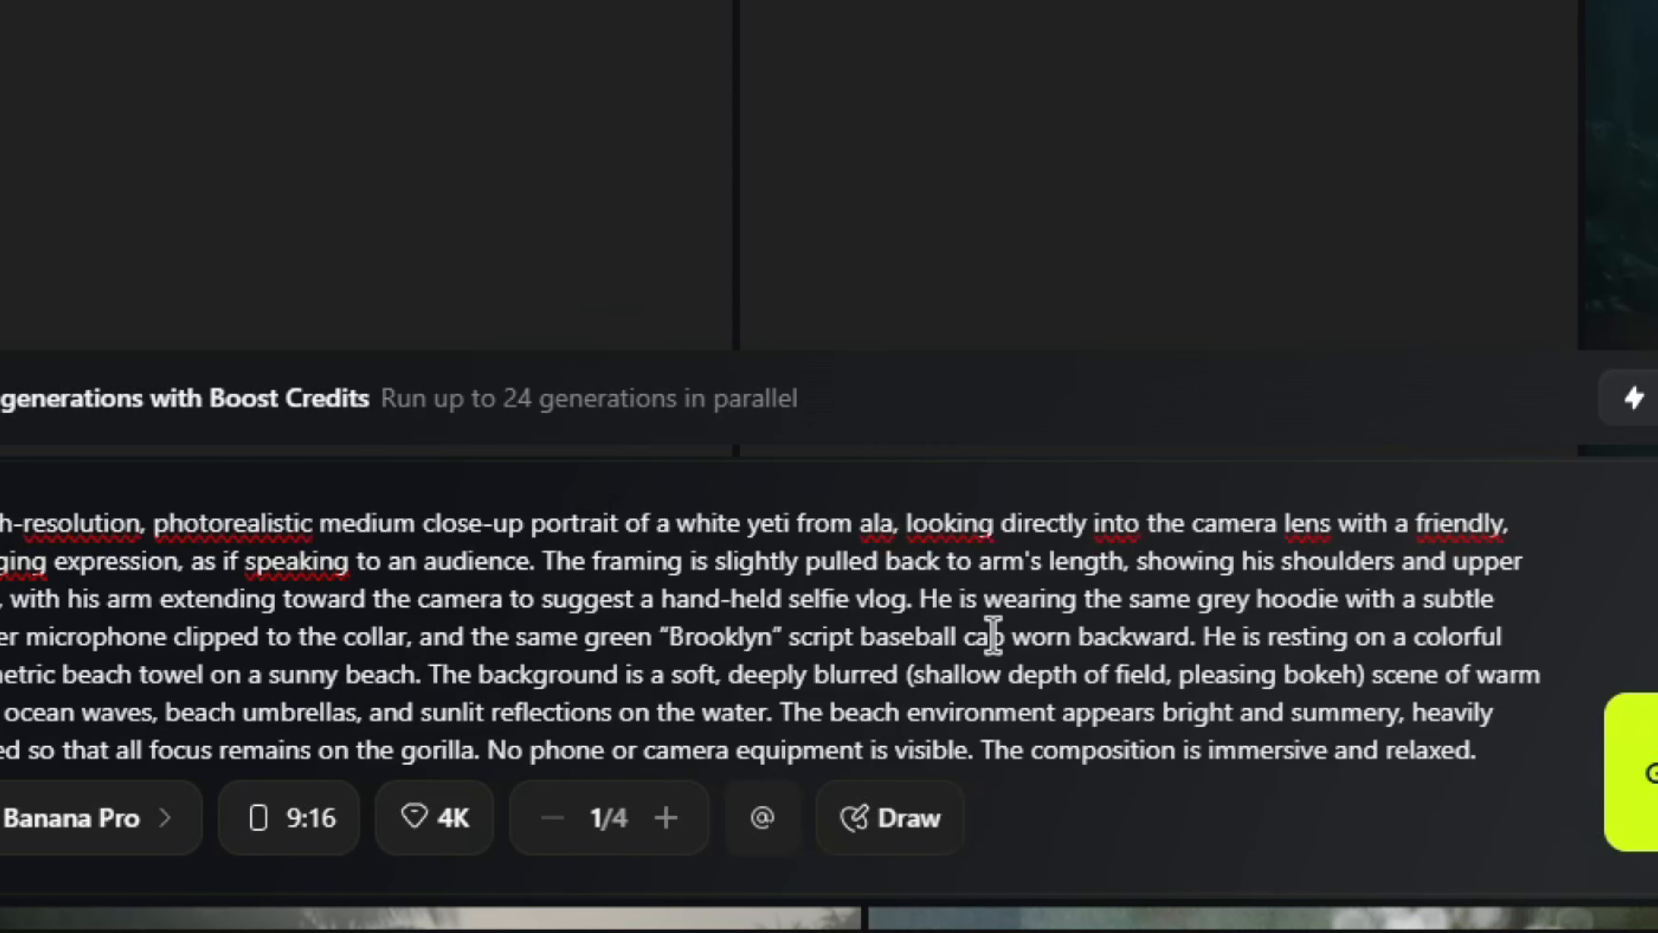
type("ska")
left_click(1214, 860)
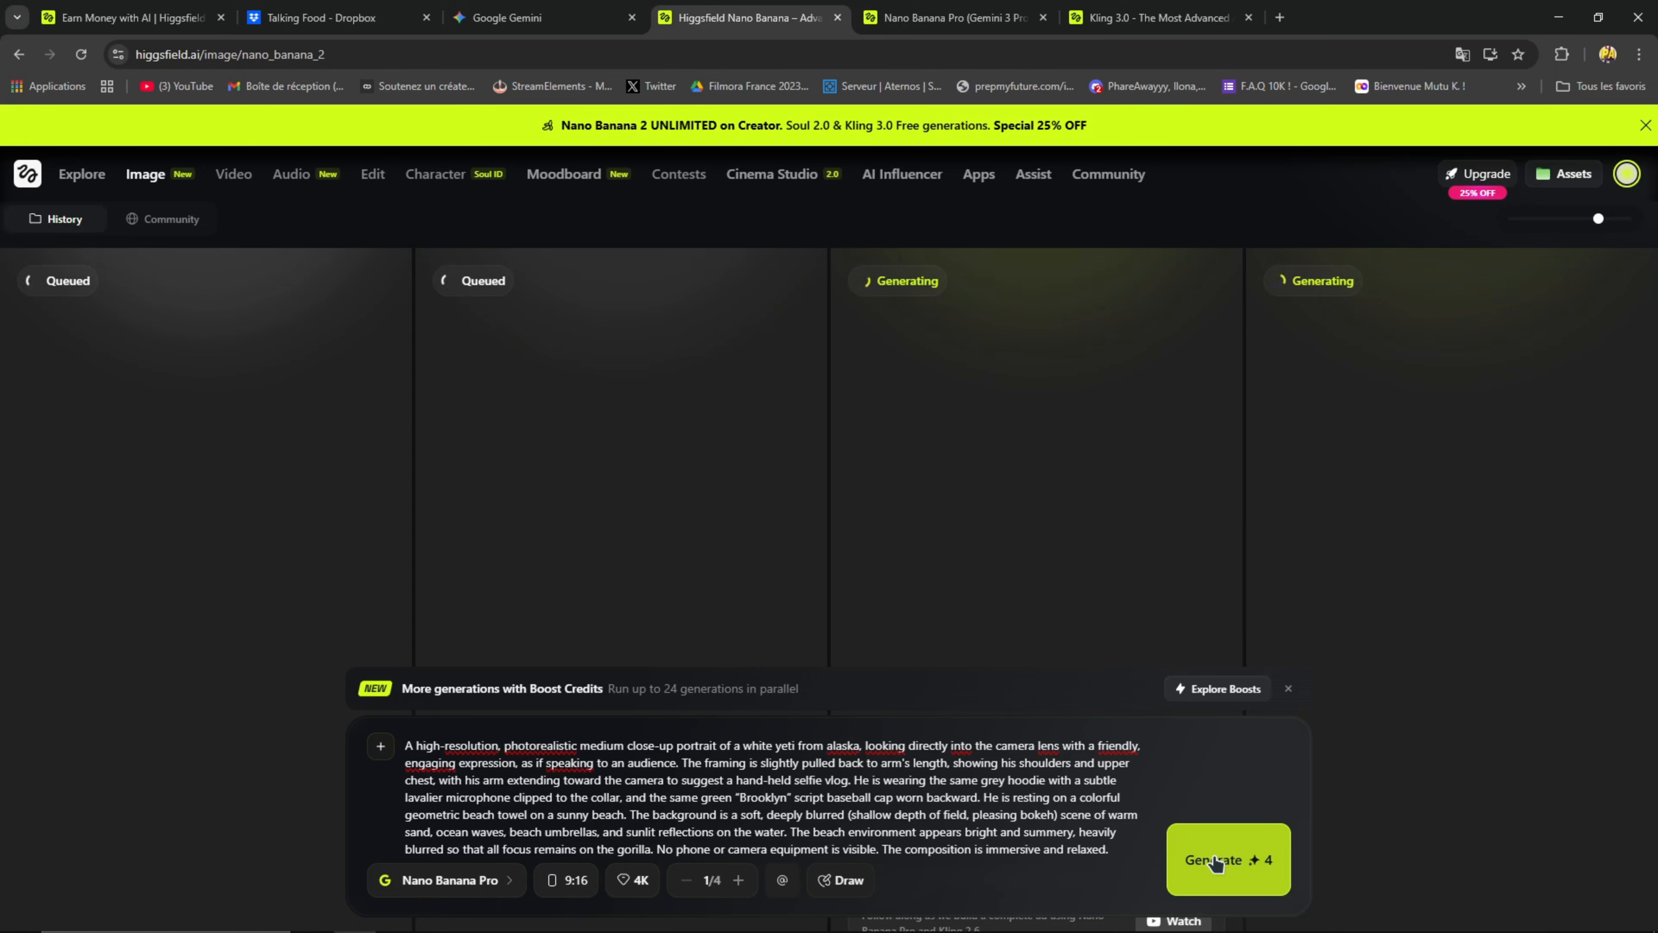
Step: Dismiss the Boost Credits banner and check the progress of the queued images
scroll(1003, 548, "down", 5)
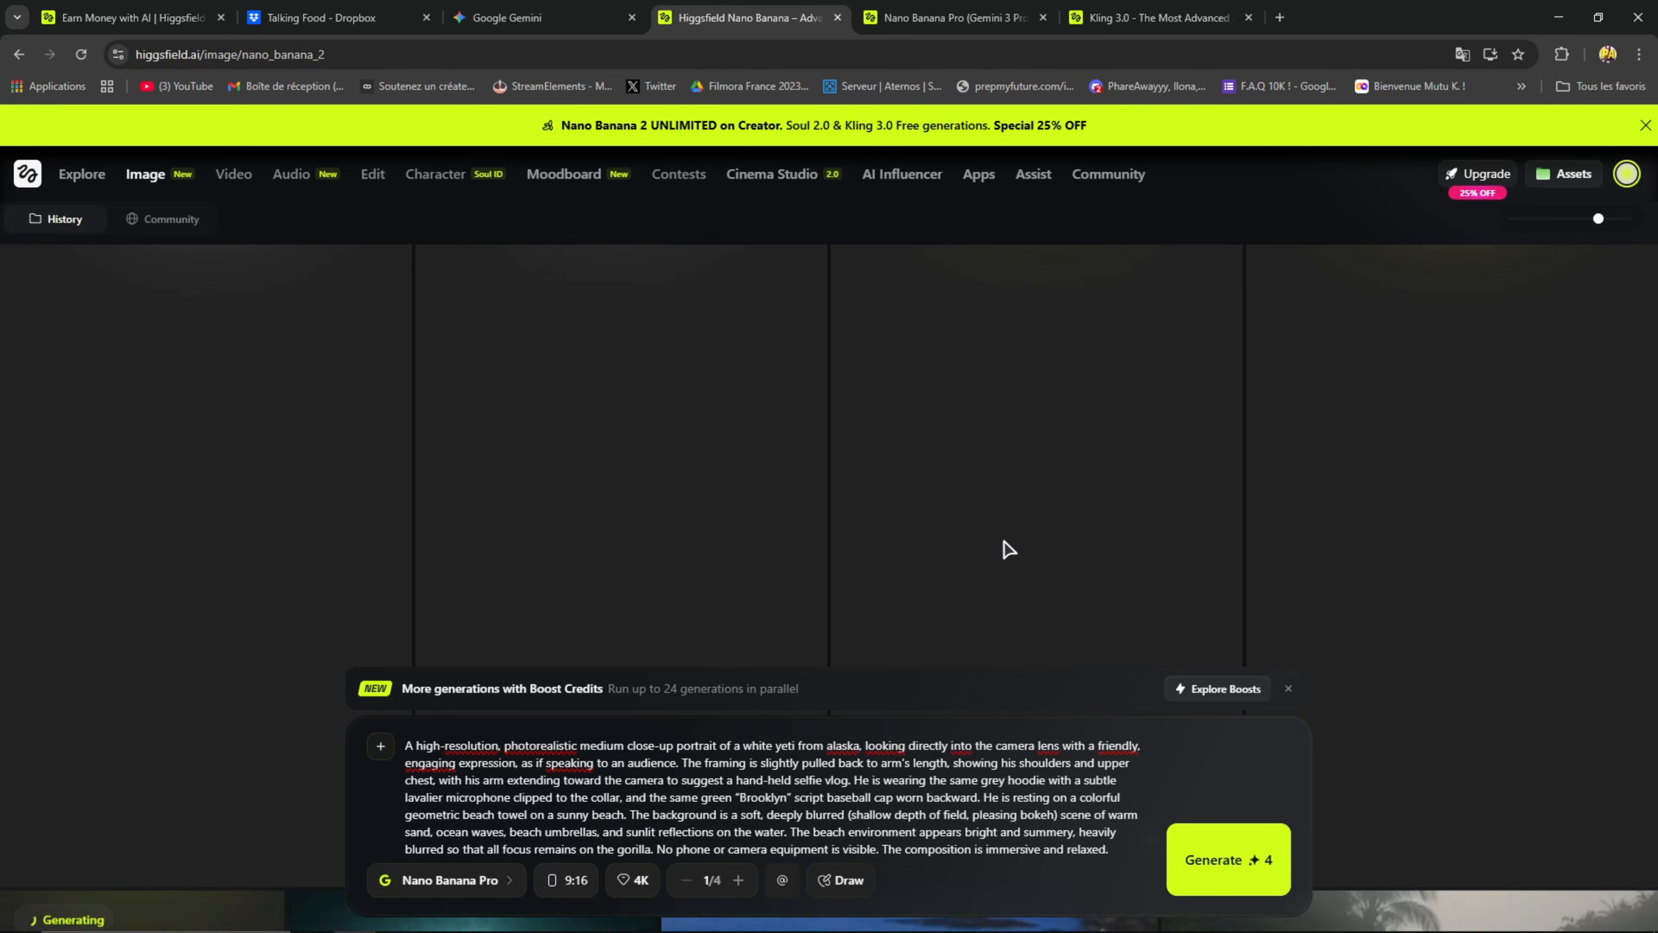
scroll(983, 523, "down", 3)
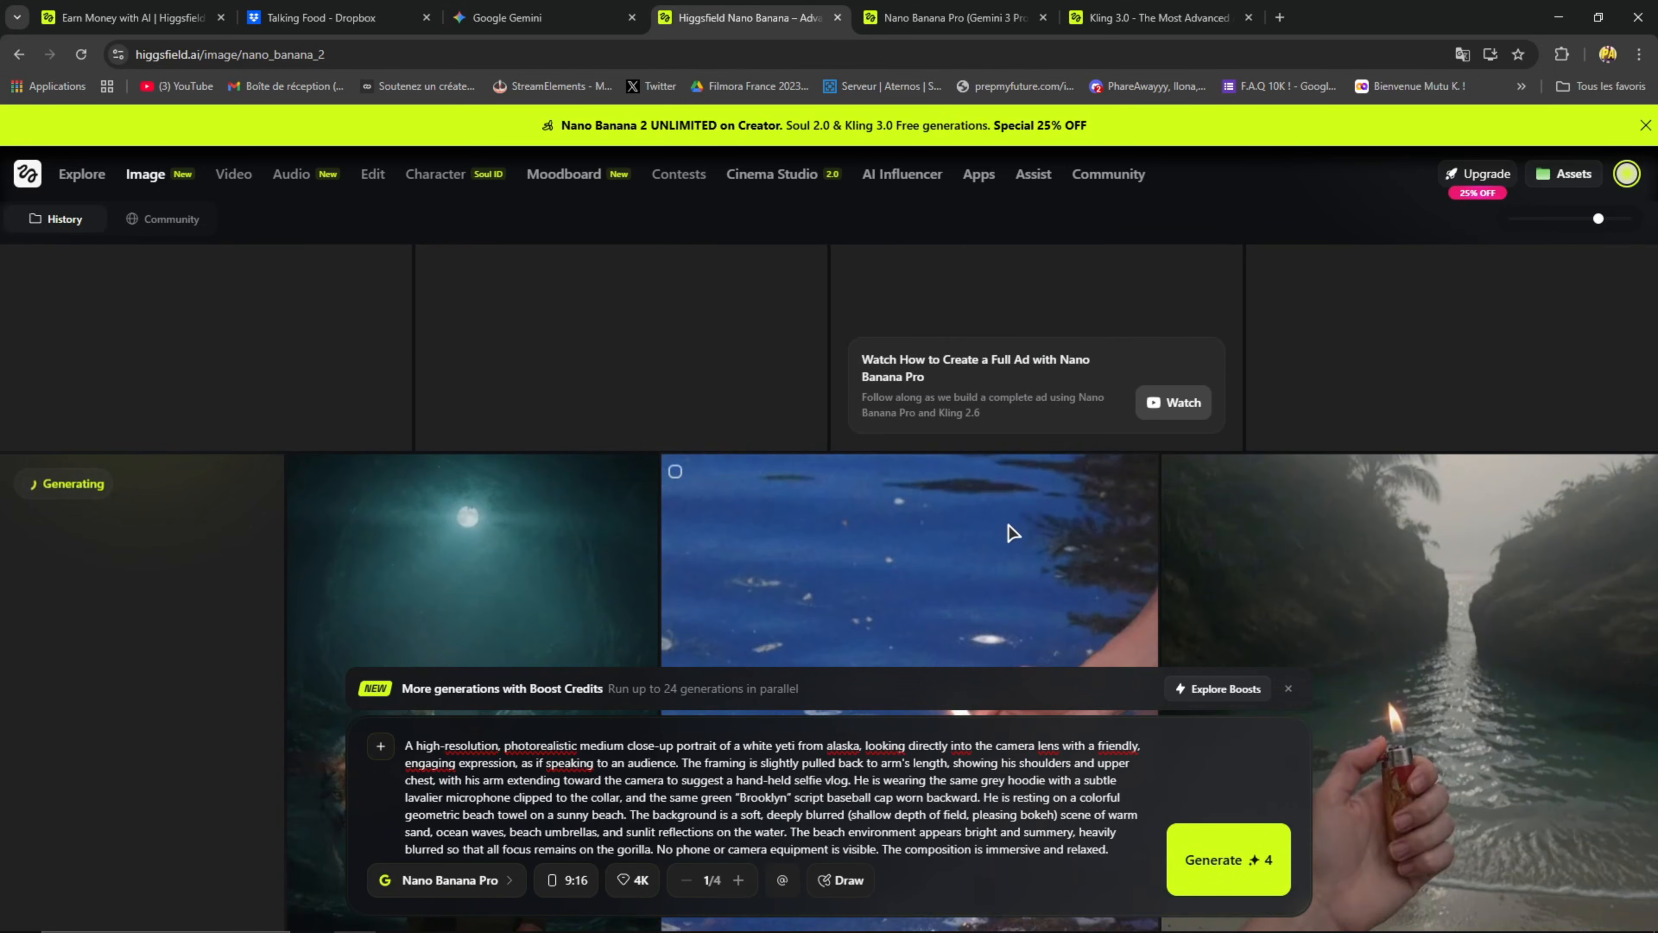
left_click(1290, 689)
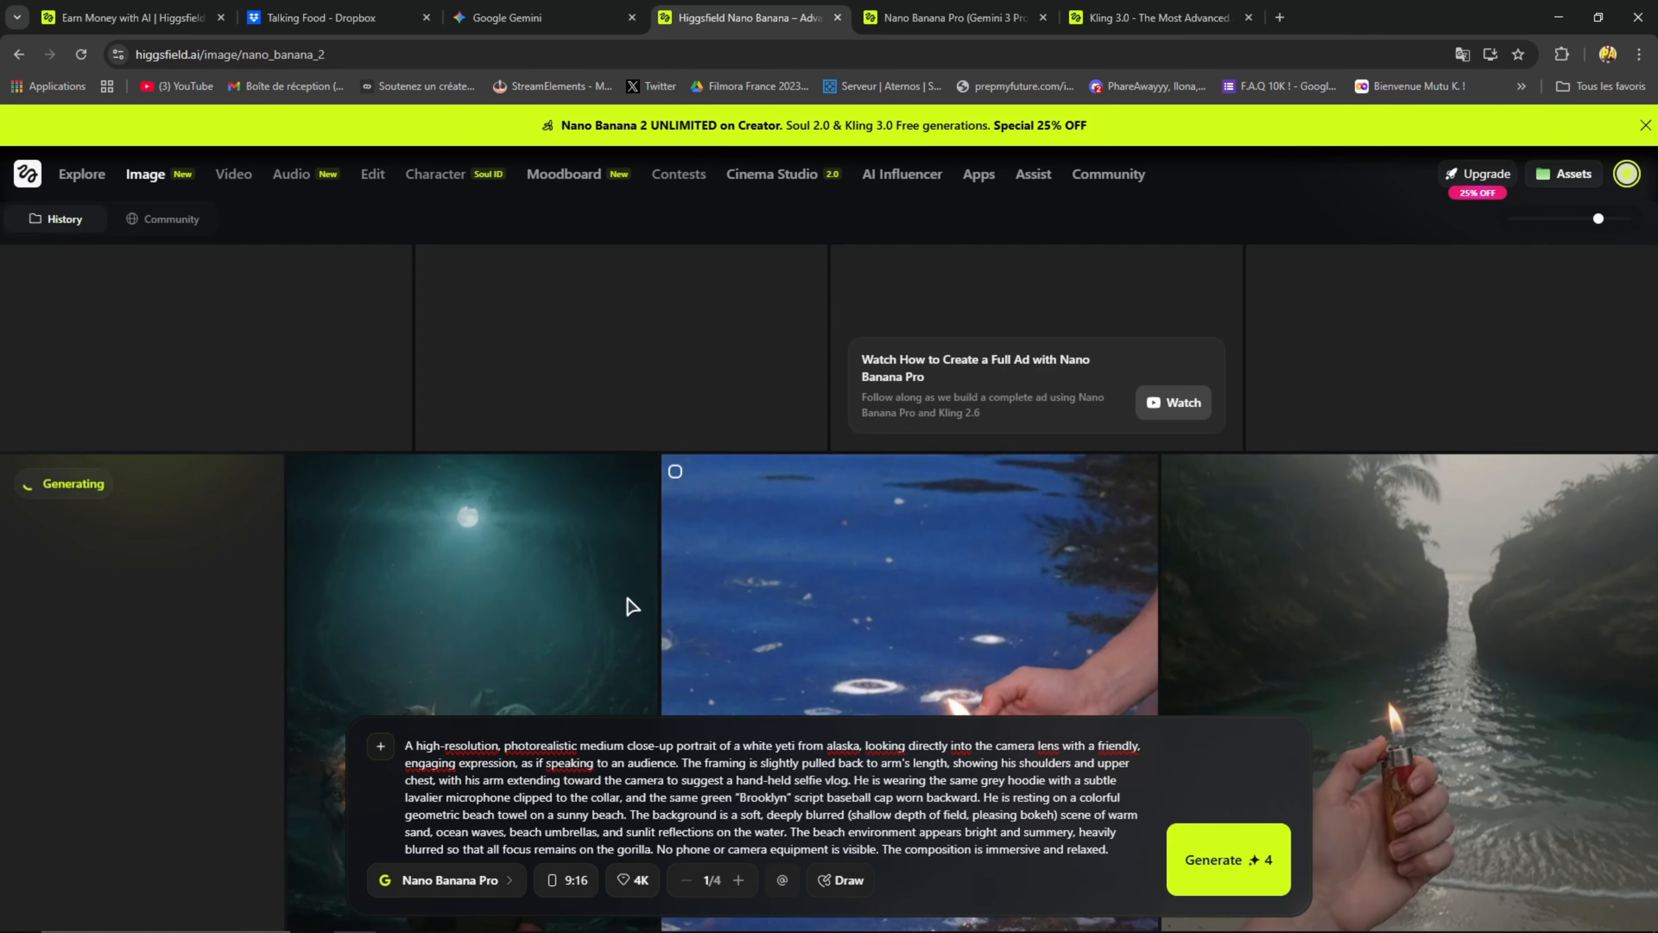
scroll(323, 684, "up", 4)
scroll(319, 675, "up", 3)
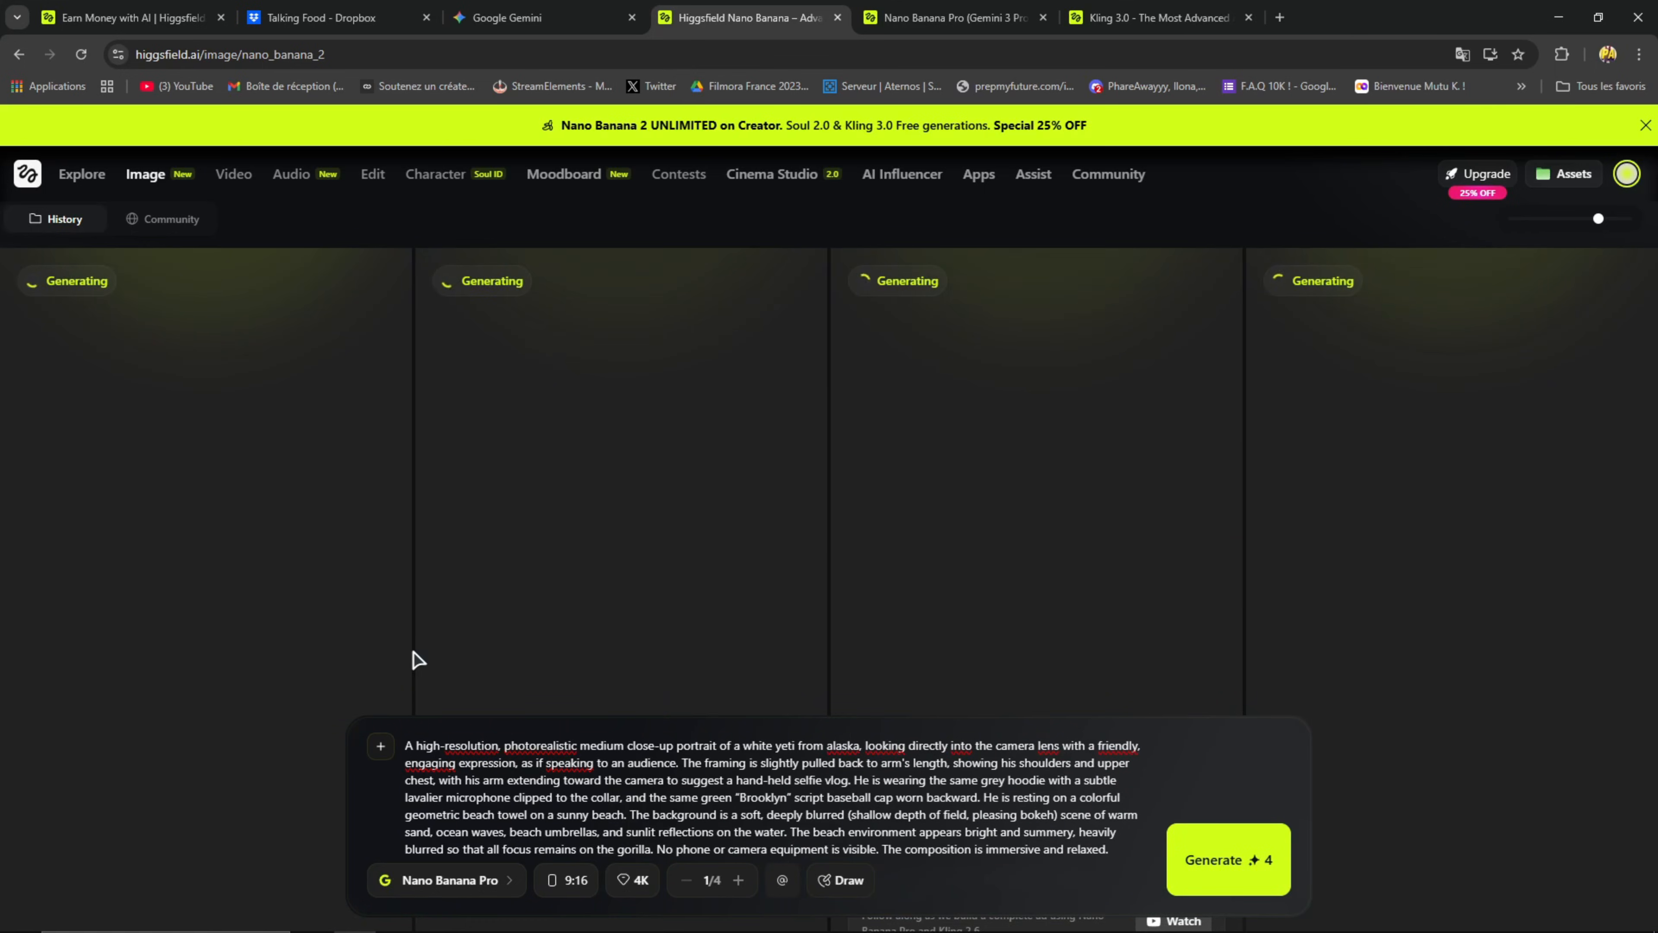
Step: Enlarge the first two finished gorilla images one after the other to examine their details
scroll(413, 652, "down", 4)
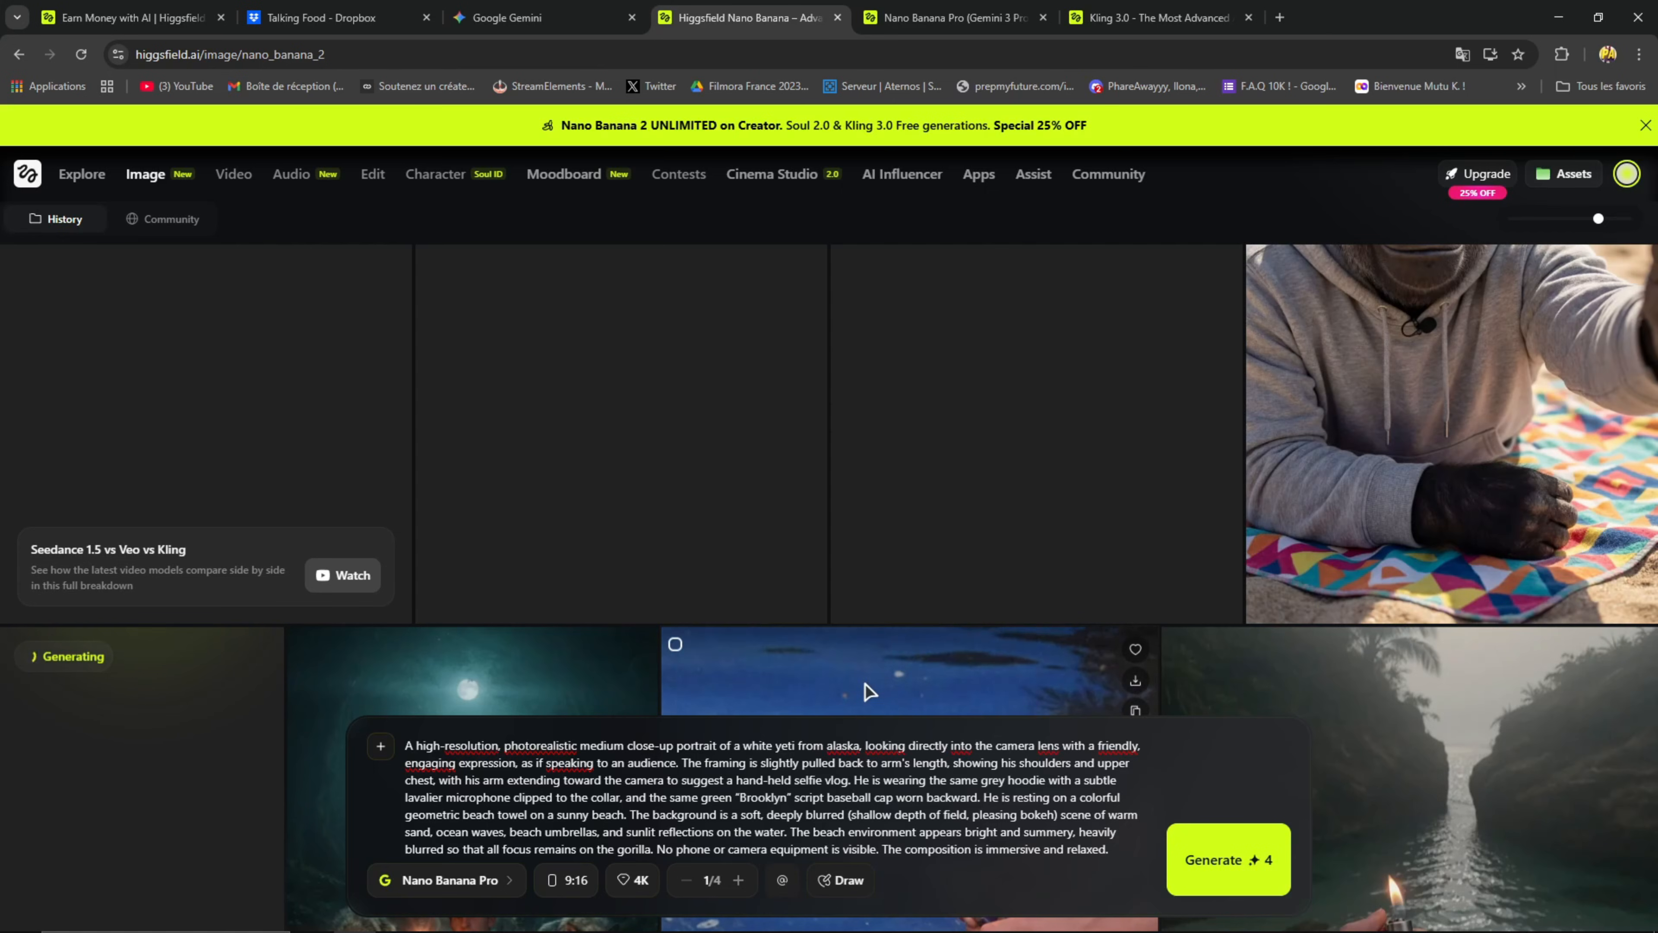
scroll(920, 667, "down", 5)
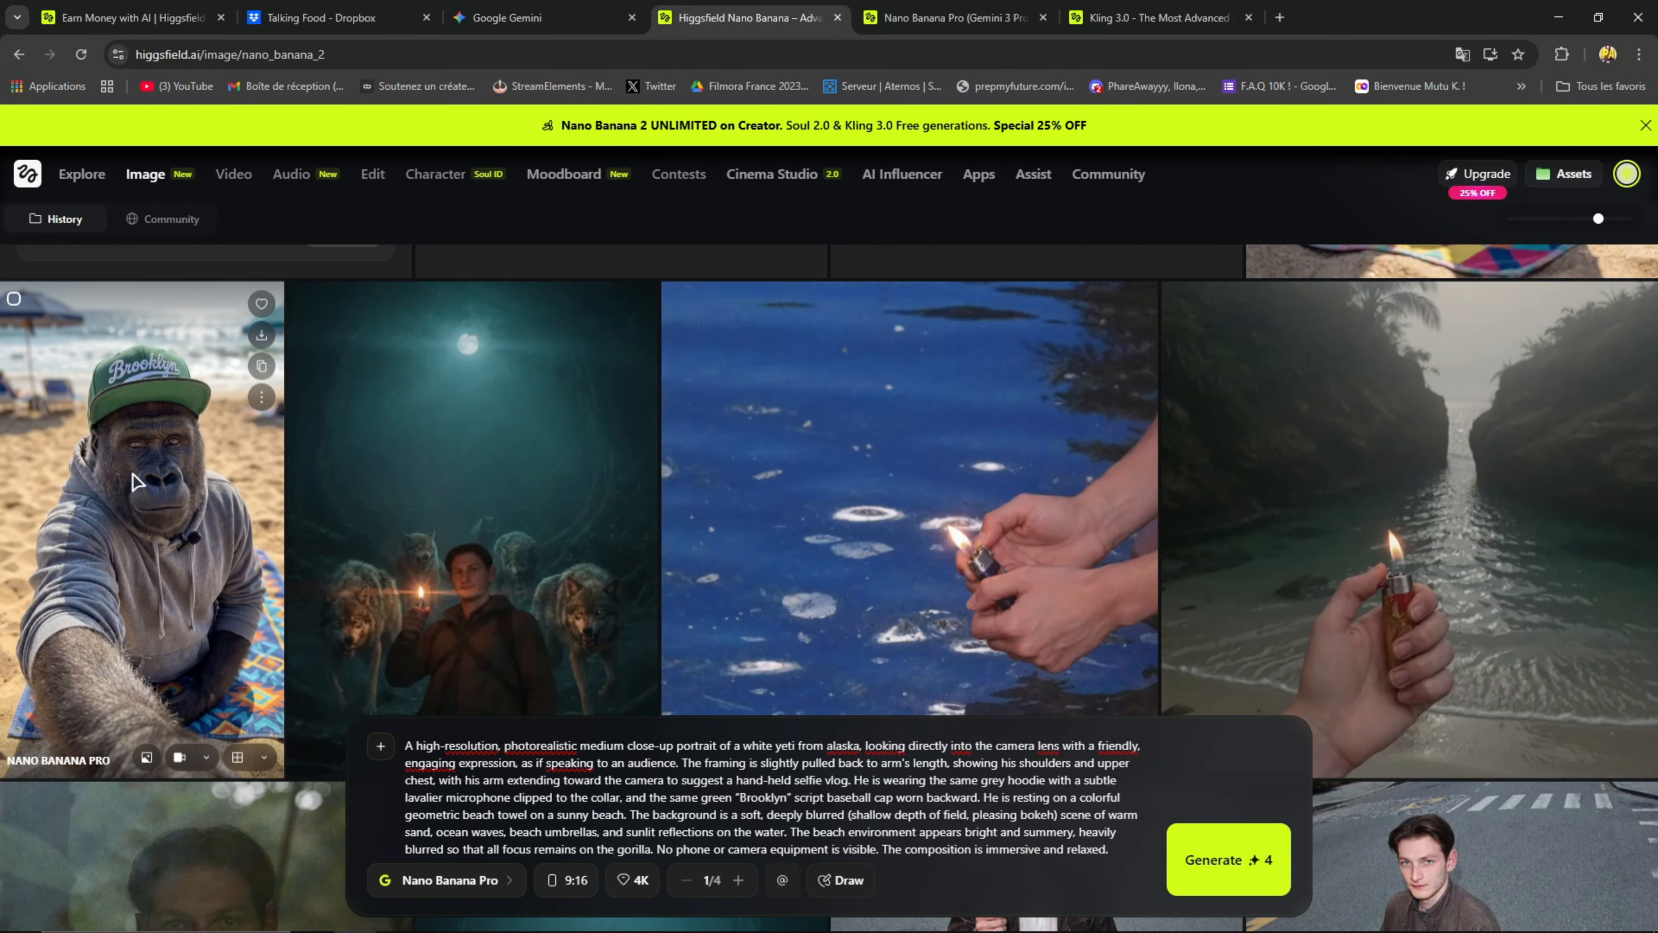
left_click(151, 479)
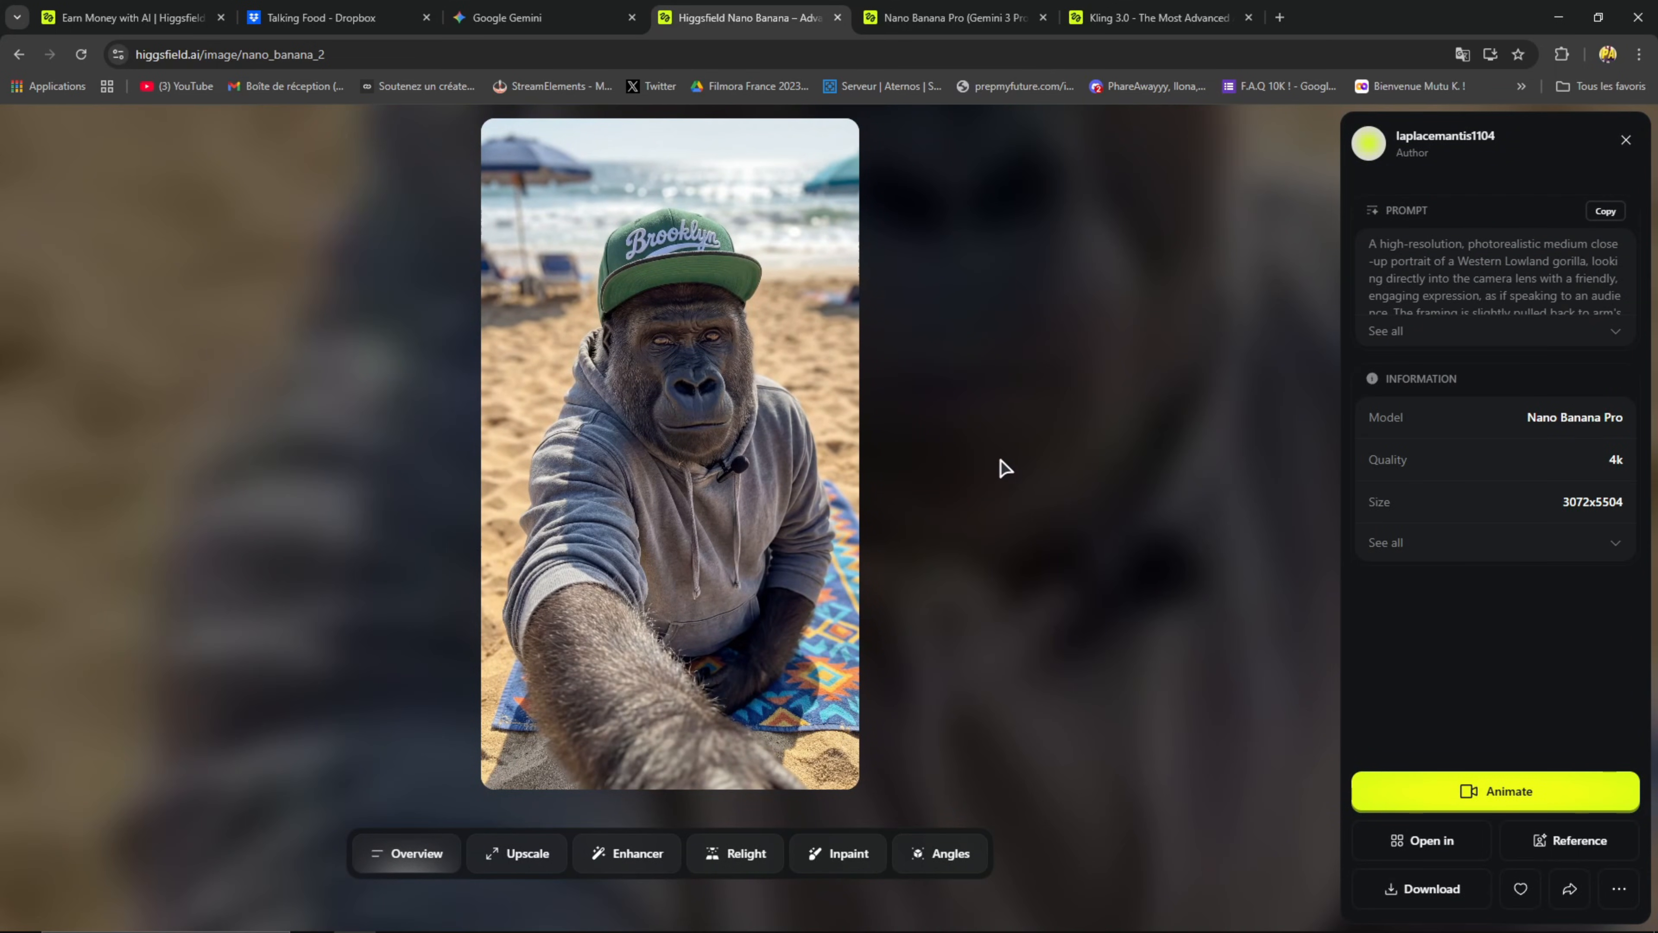
left_click(1008, 468)
scroll(1159, 578, "up", 5)
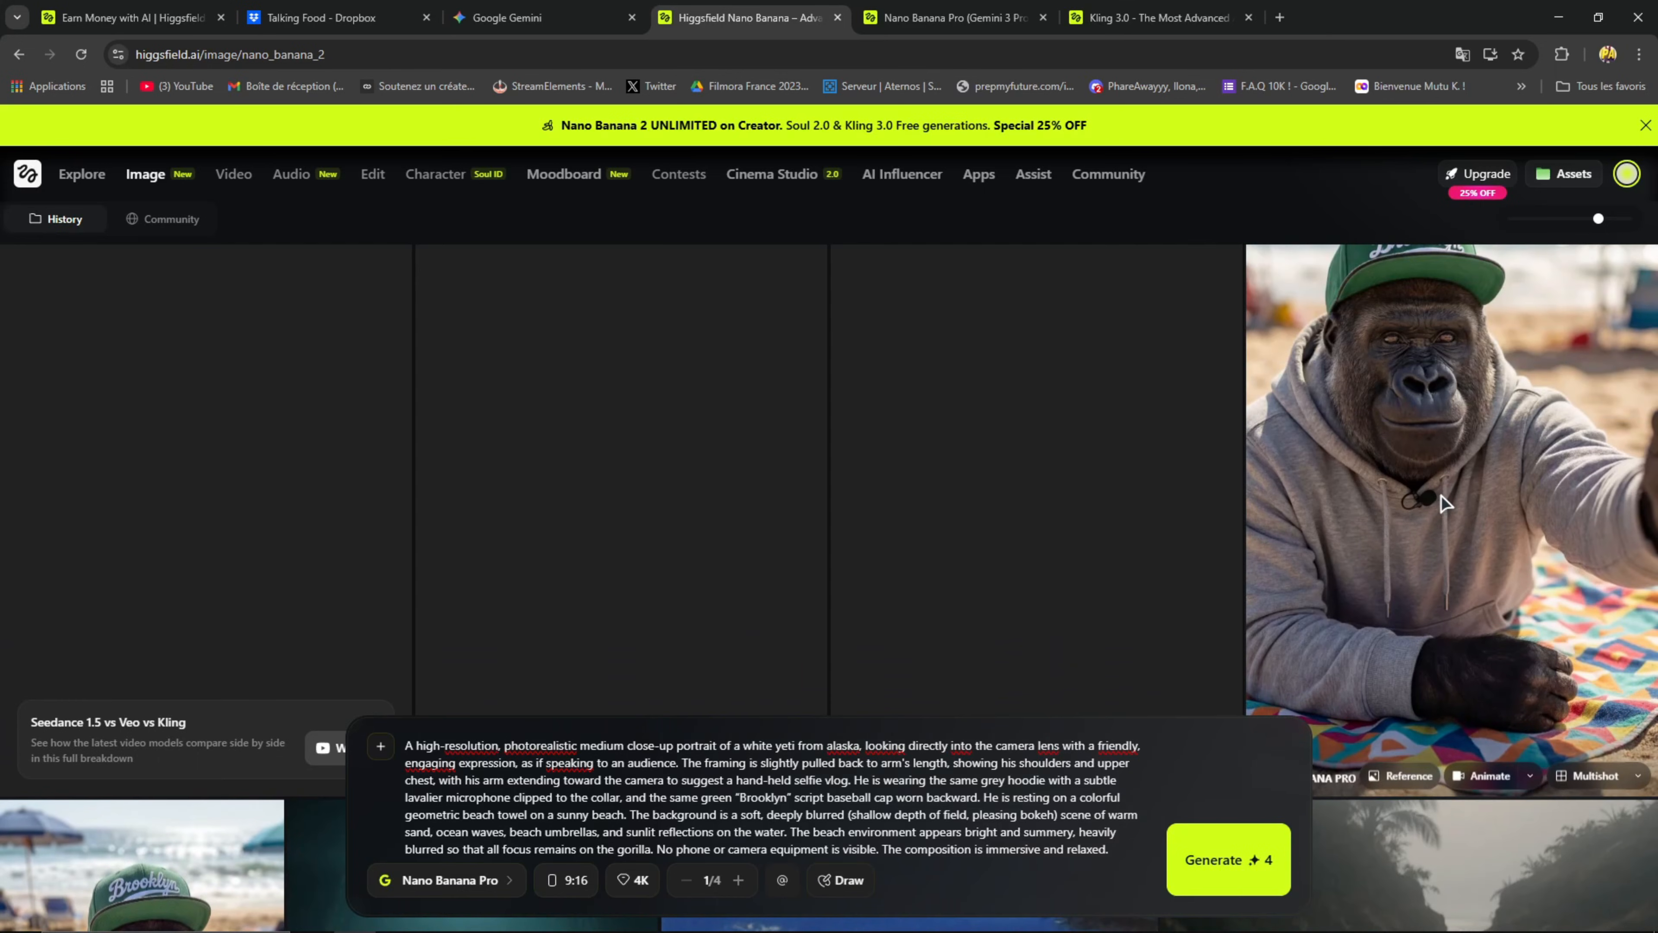
left_click(1441, 496)
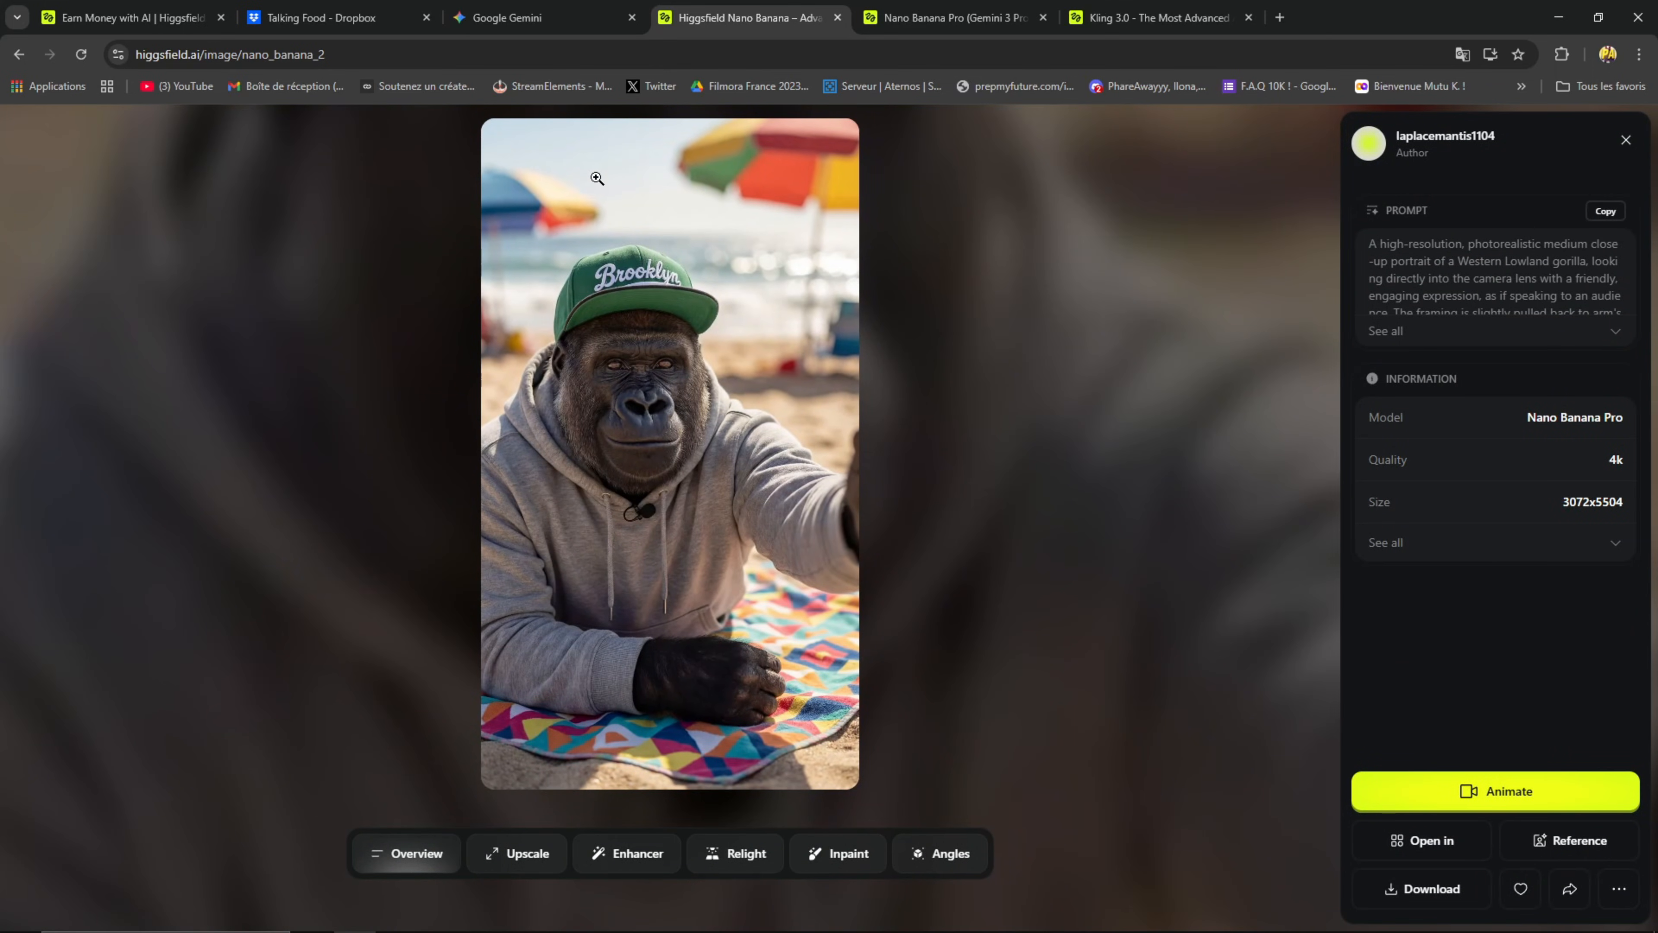
left_click(925, 439)
scroll(959, 470, "down", 3)
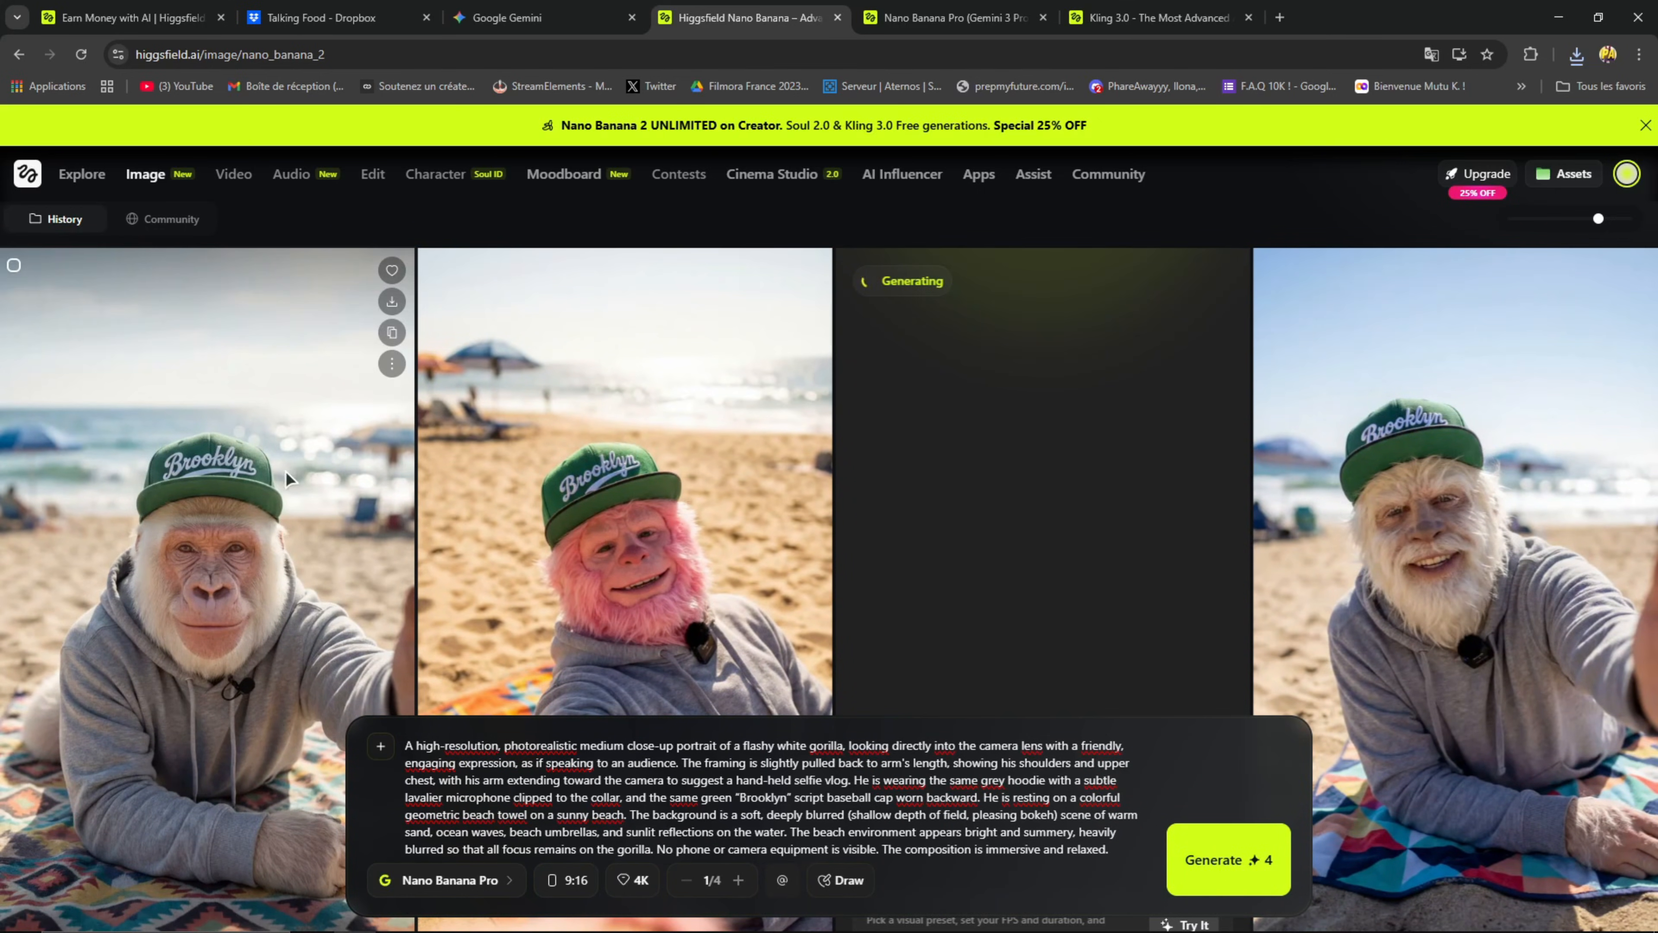
Step: Compare the generated gorilla and yeti variants and enlarge the gorilla selfie with the outstretched furry arm
scroll(1353, 477, "down", 1)
scroll(868, 526, "up", 1)
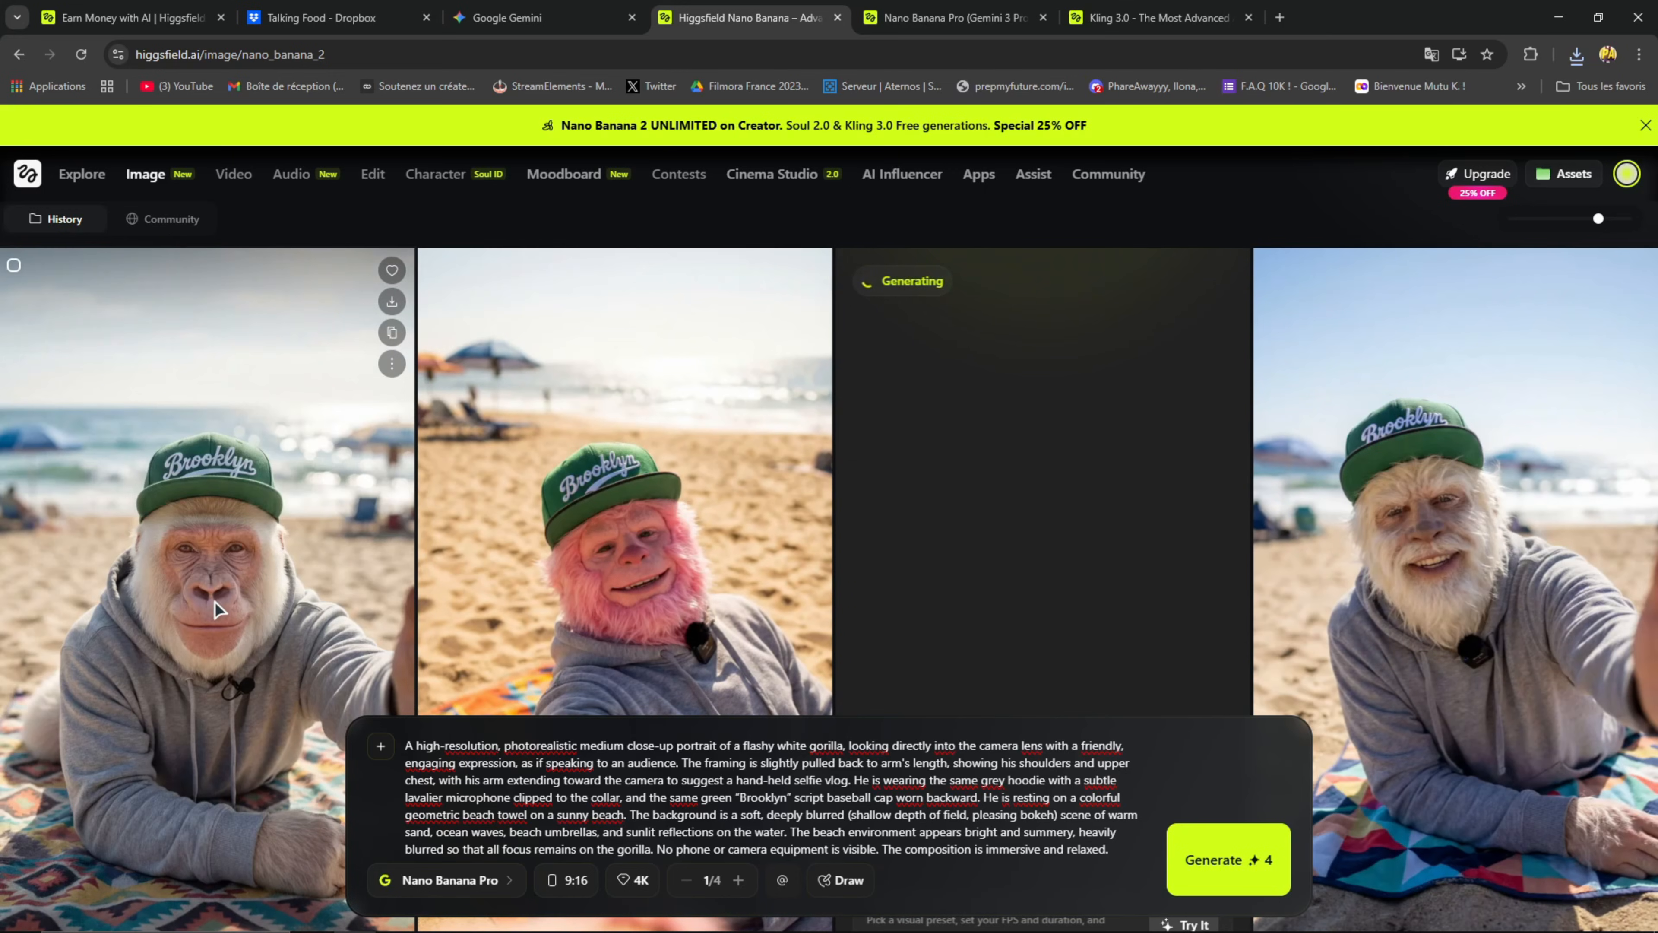
scroll(658, 578, "down", 10)
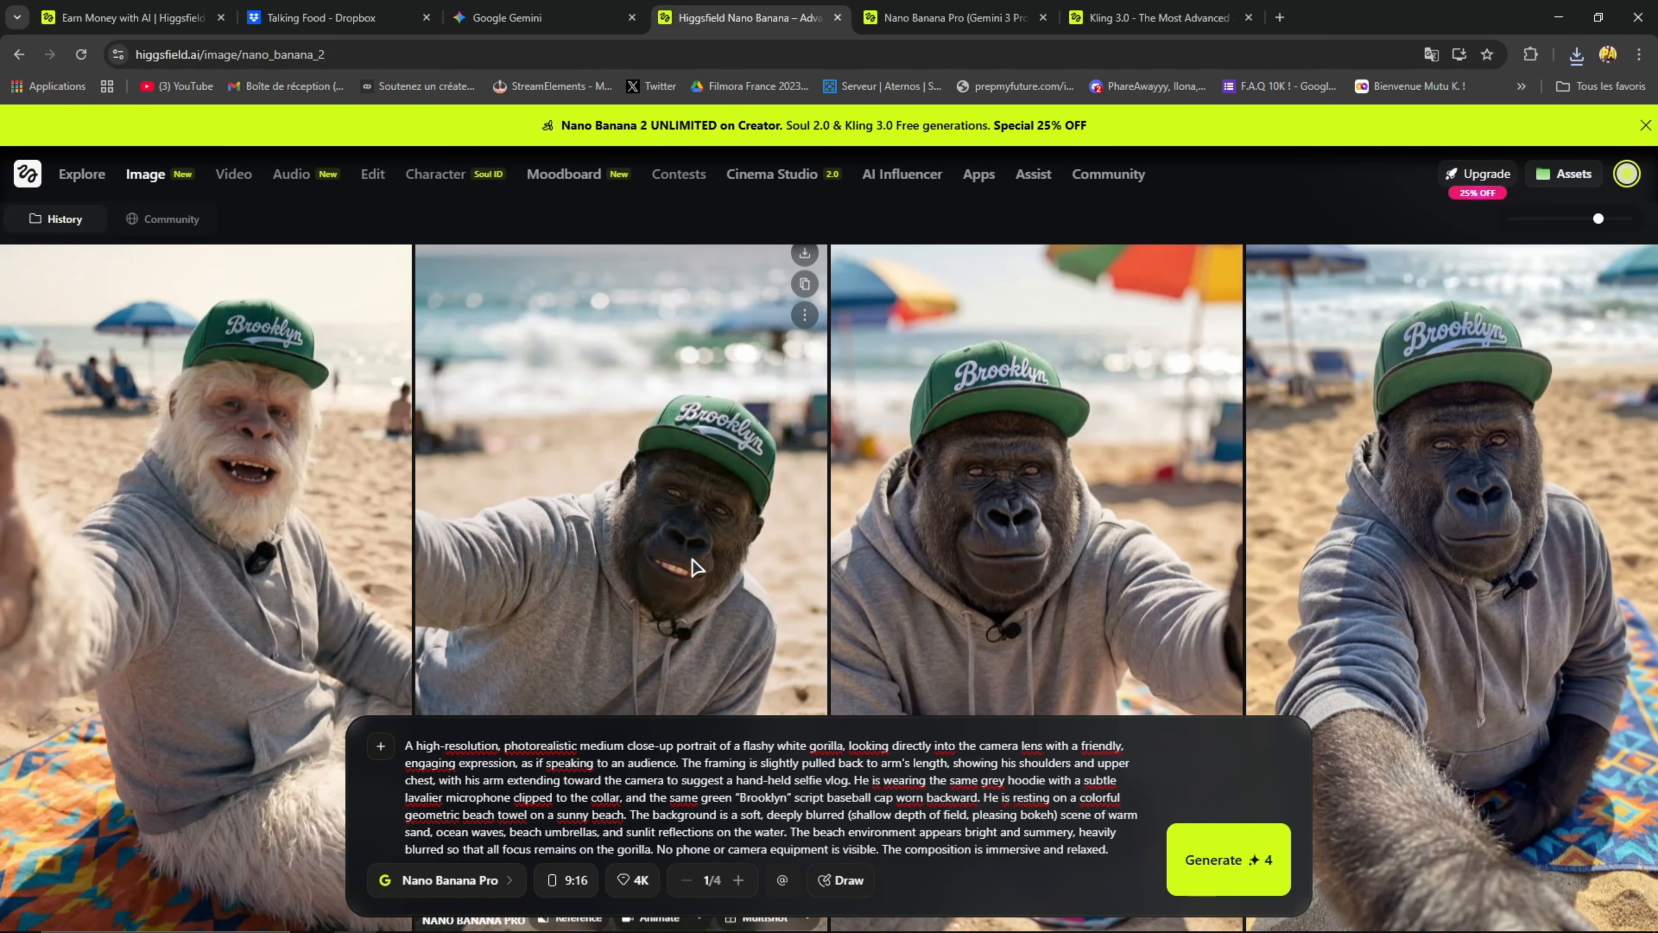
scroll(695, 565, "down", 2)
scroll(1358, 500, "up", 2)
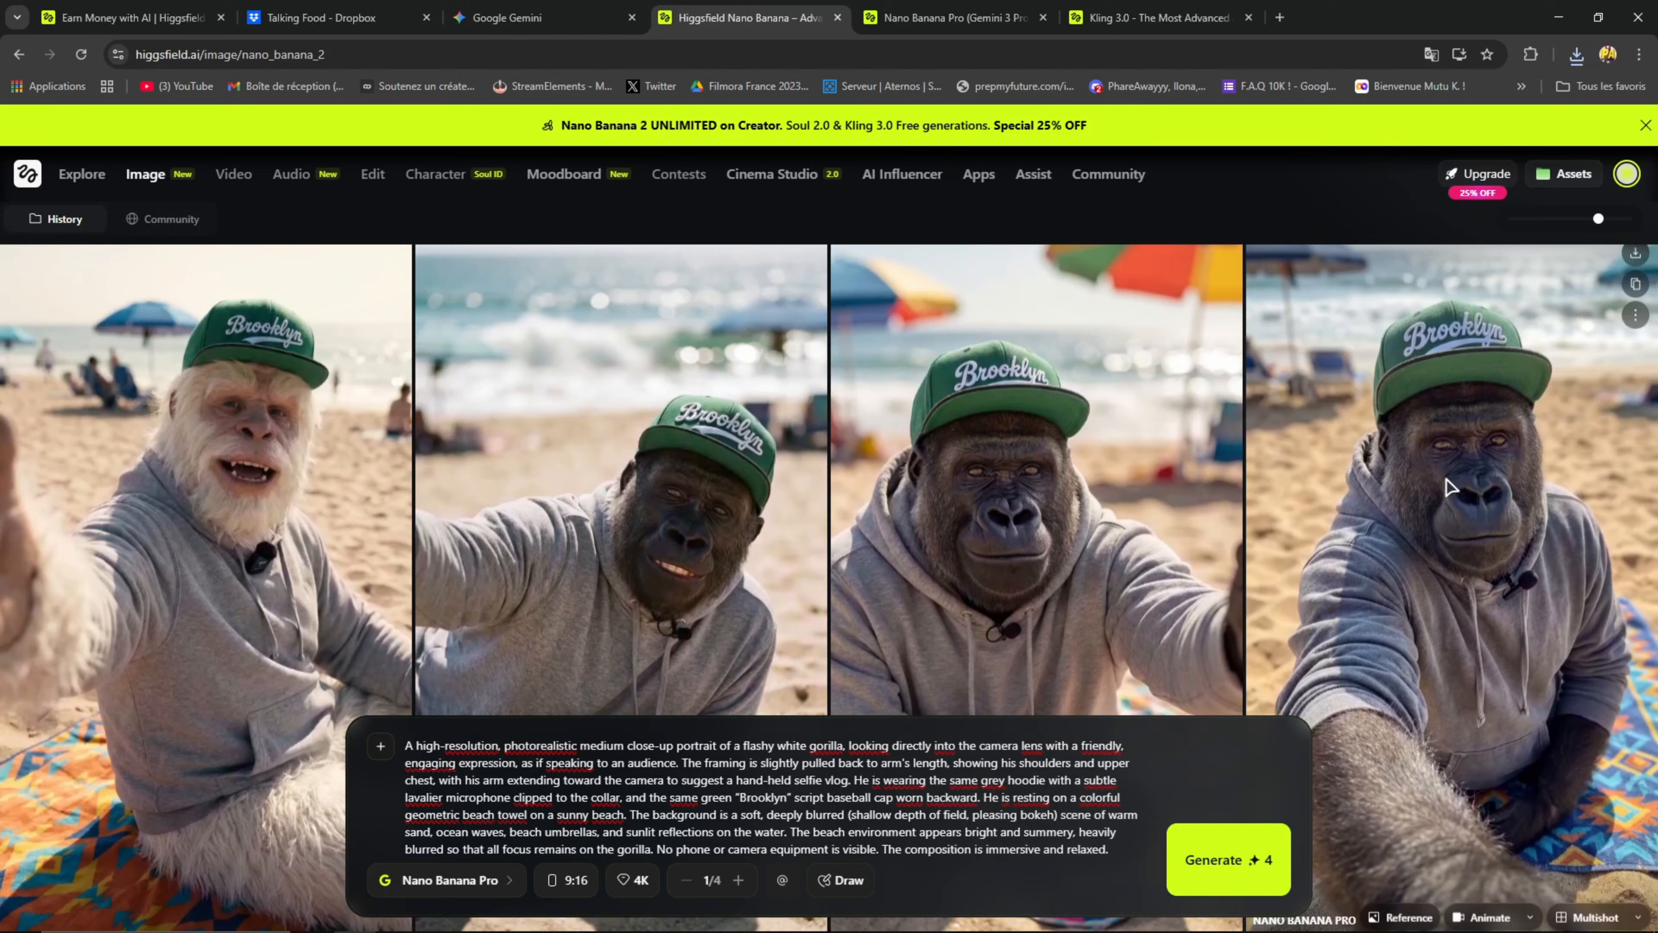
left_click(1506, 504)
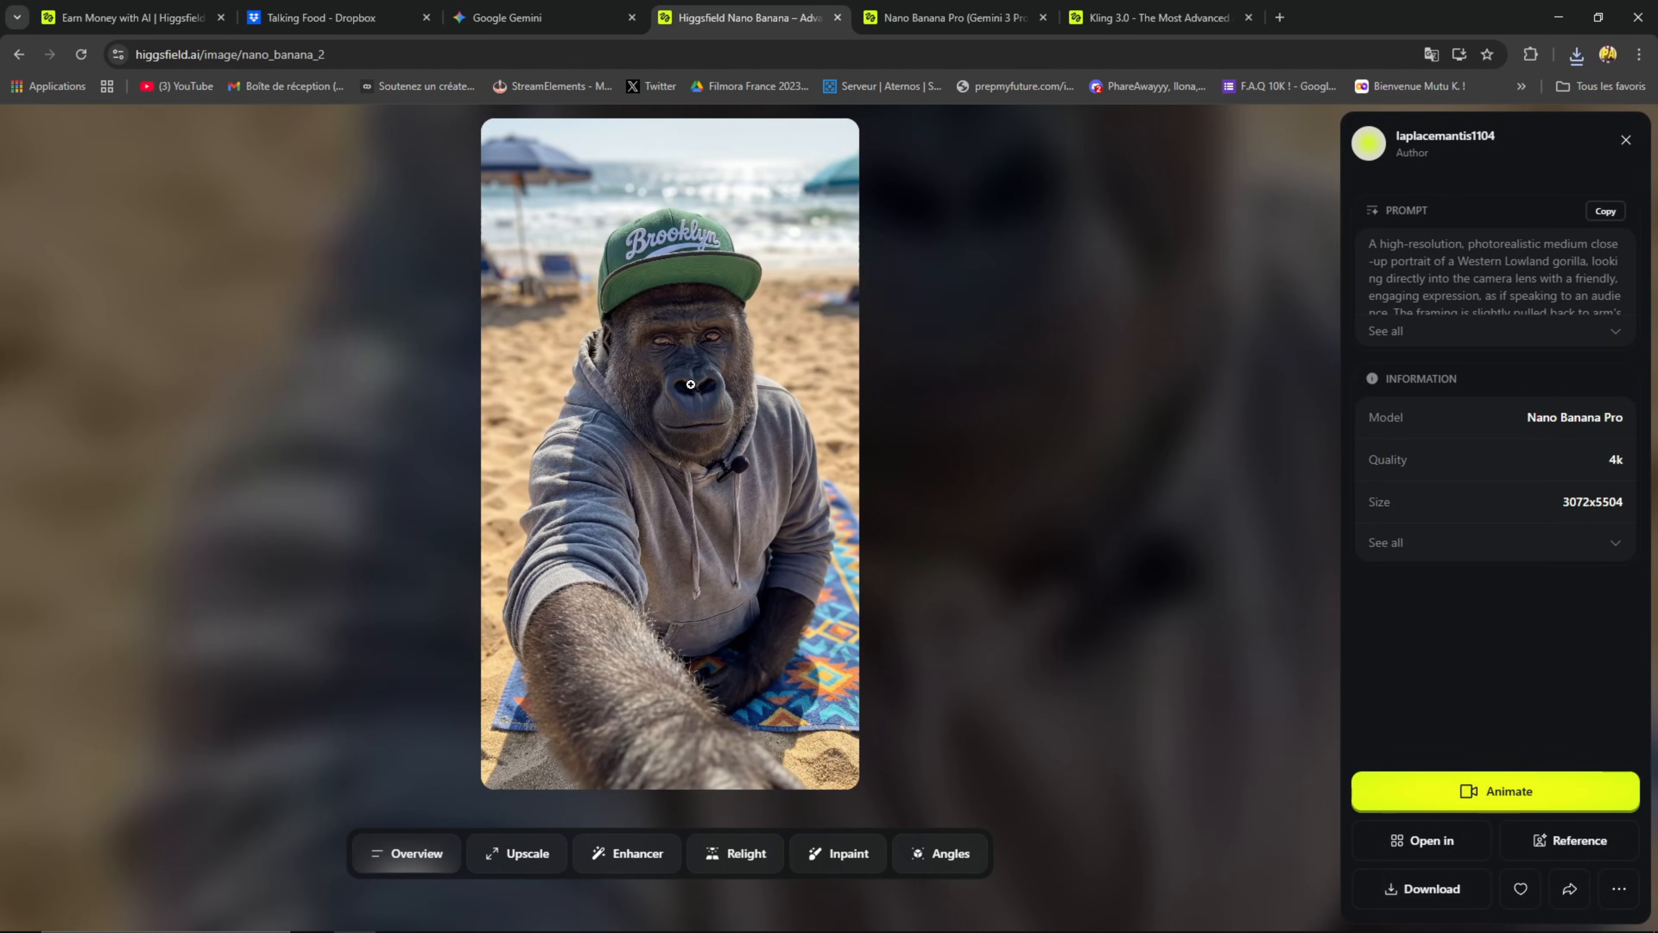
left_click(938, 535)
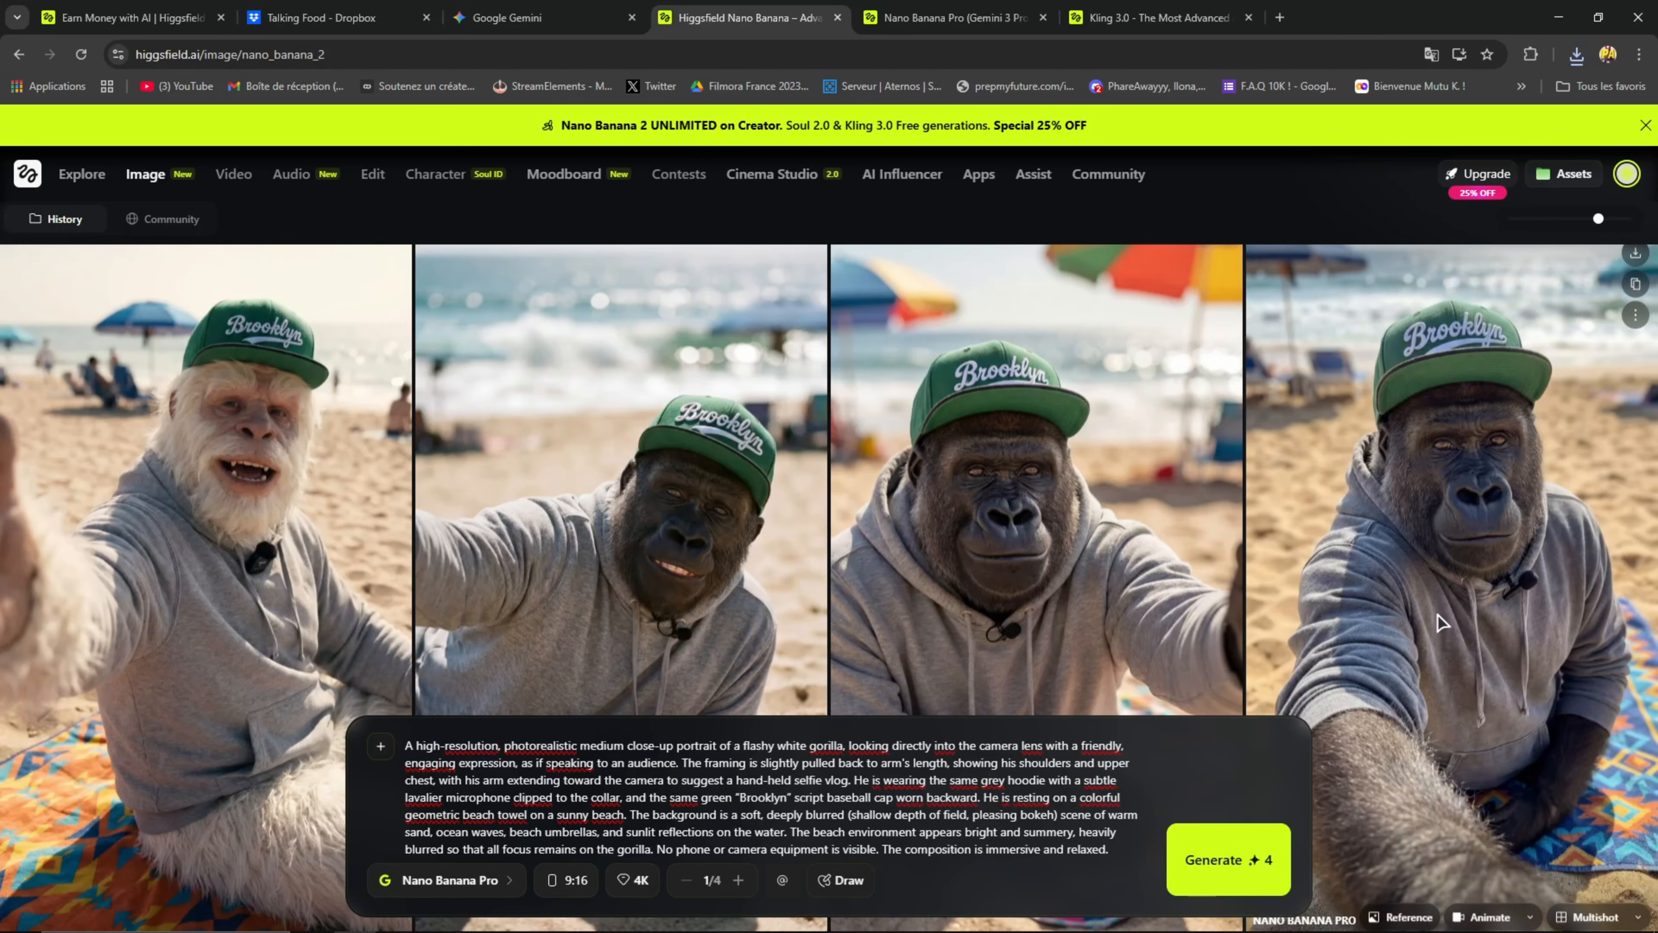
Step: Attach the gorilla selfie with the outstretched furry arm to the image prompt as a reference
scroll(1425, 620, "down", 2)
left_click(1456, 479)
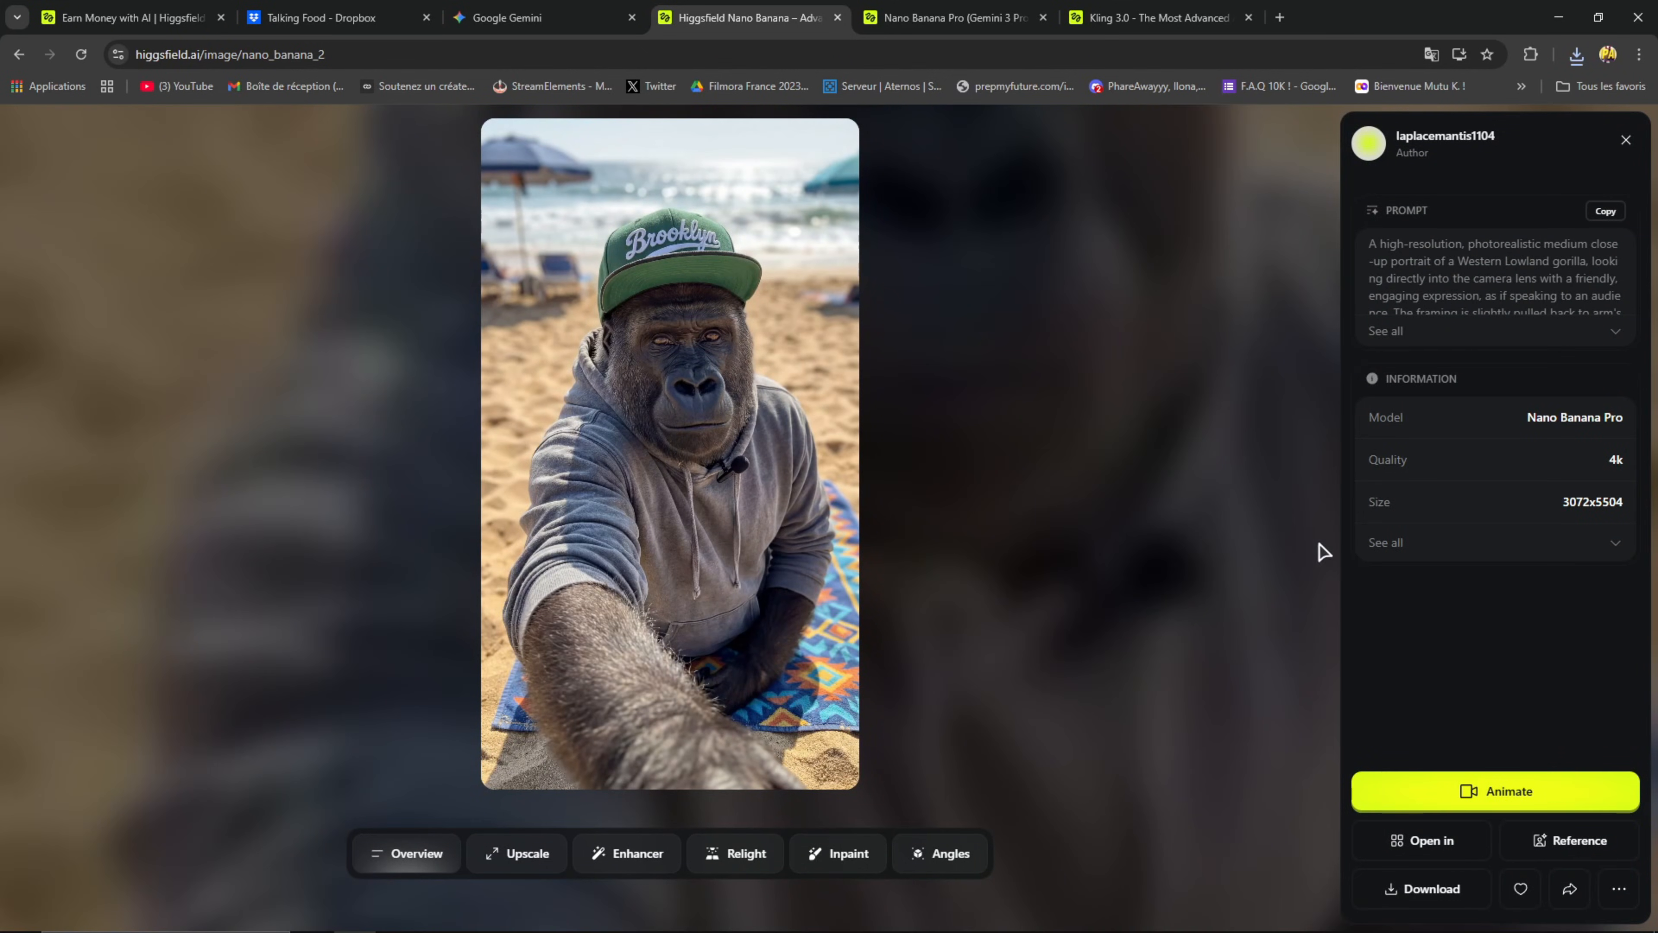
left_click(1571, 842)
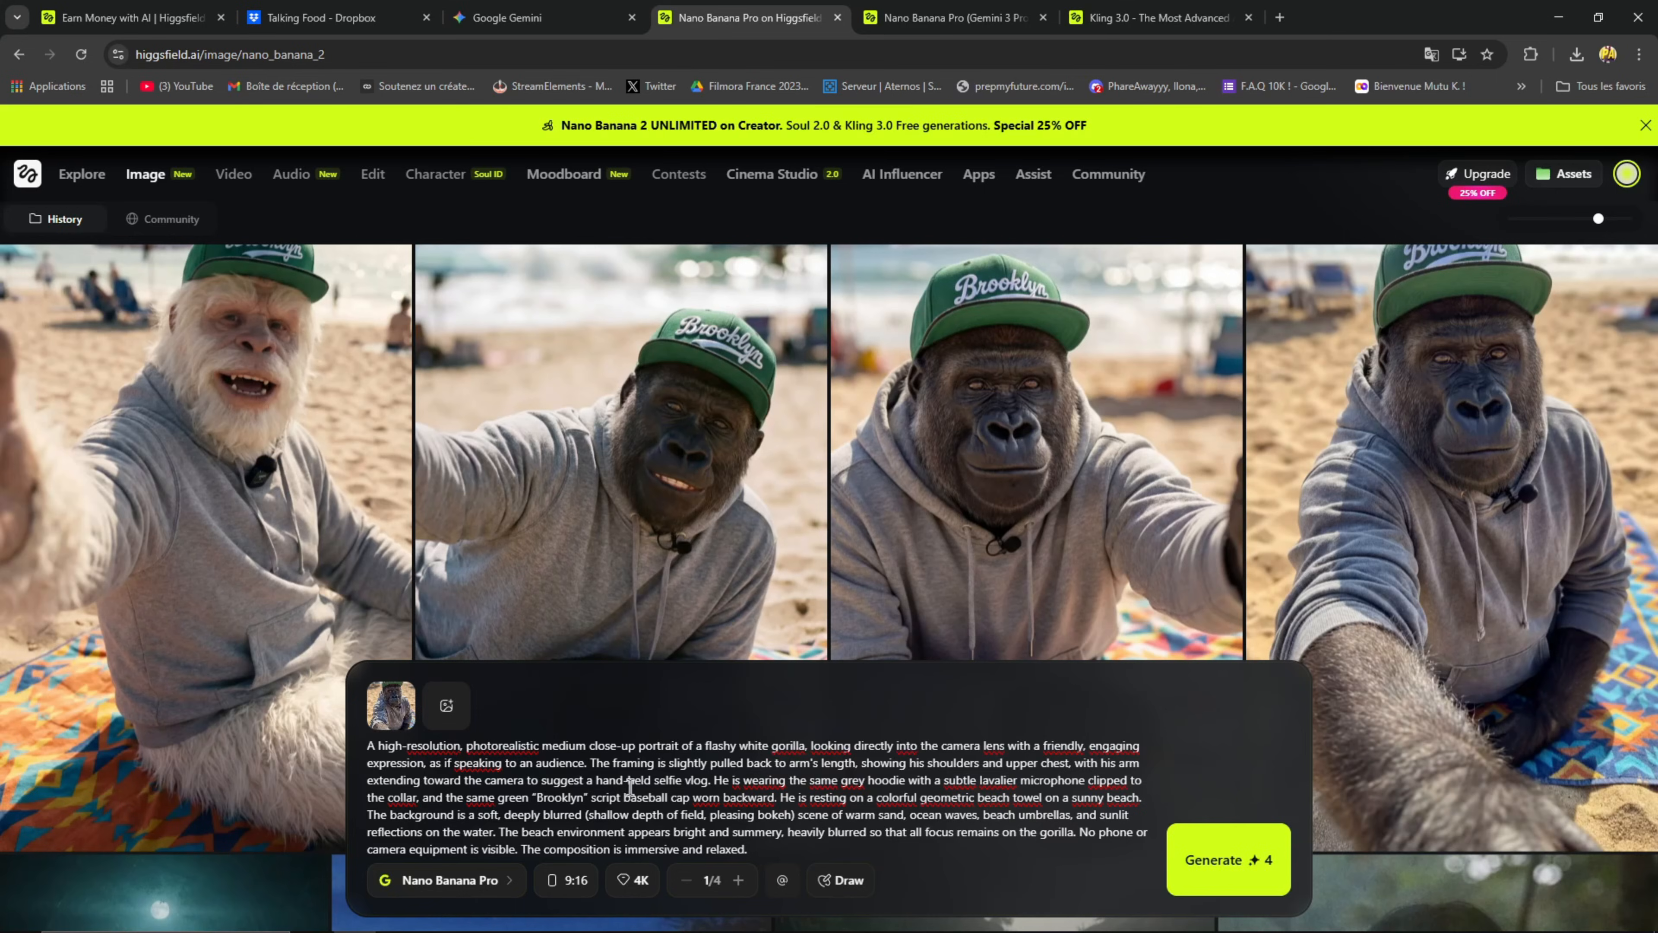
Step: Clear the whole image prompt and remove the attached gorilla reference image
left_click(659, 813)
key("ctrl+a")
key("BackSpace")
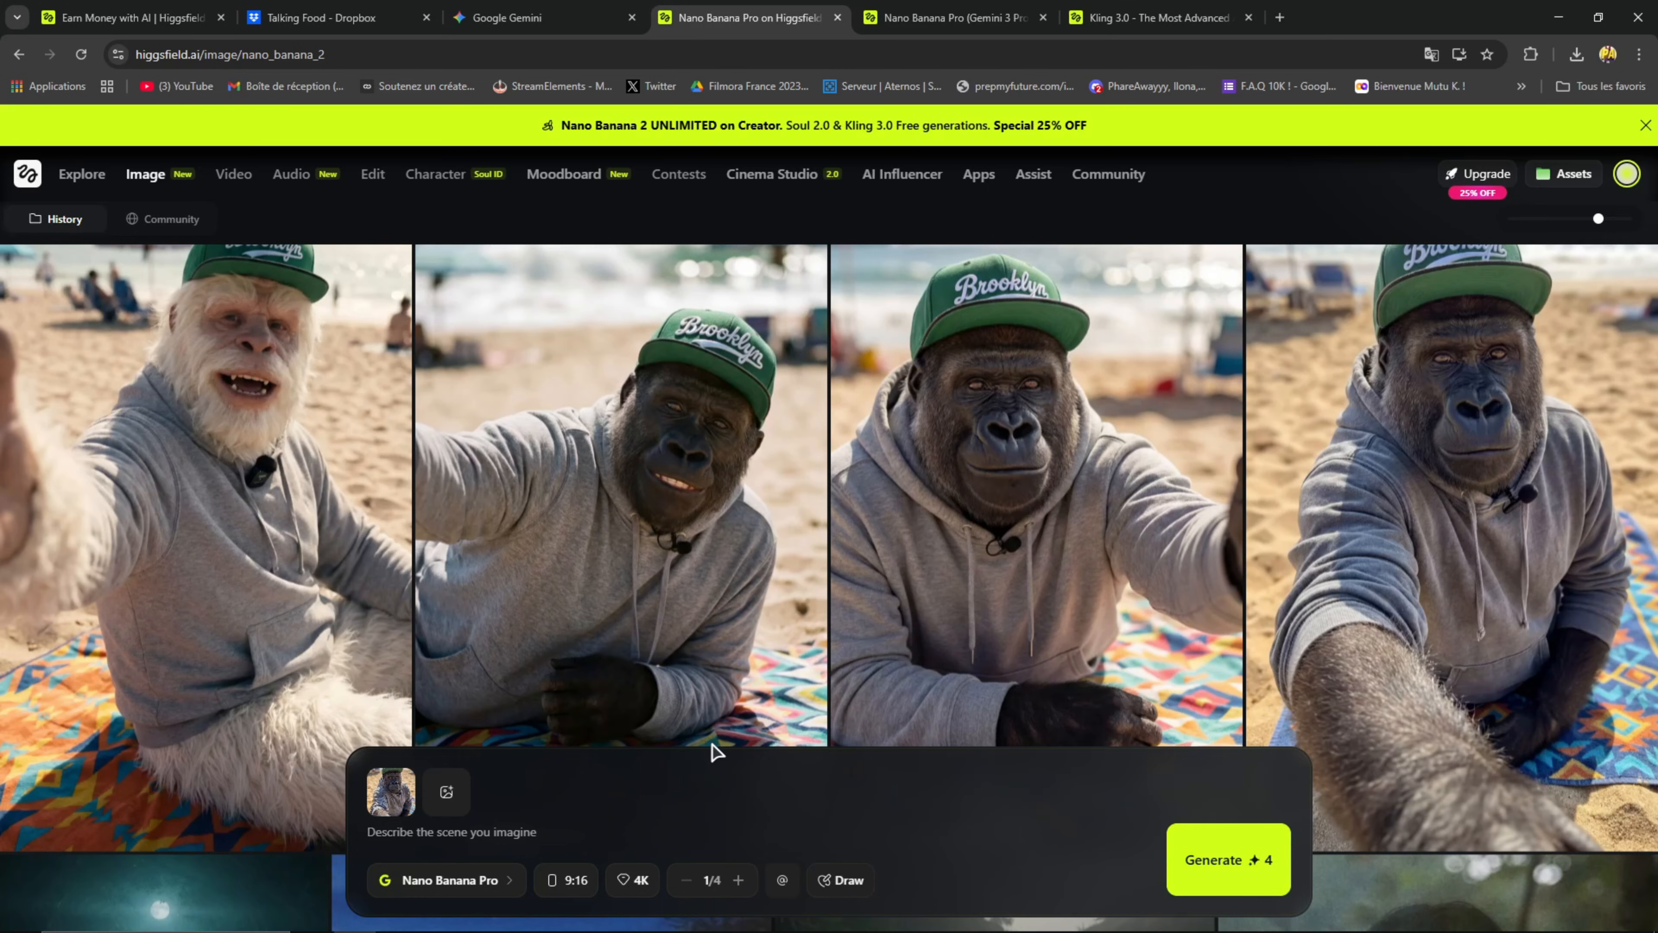
mouse_move(400, 781)
left_click(414, 778)
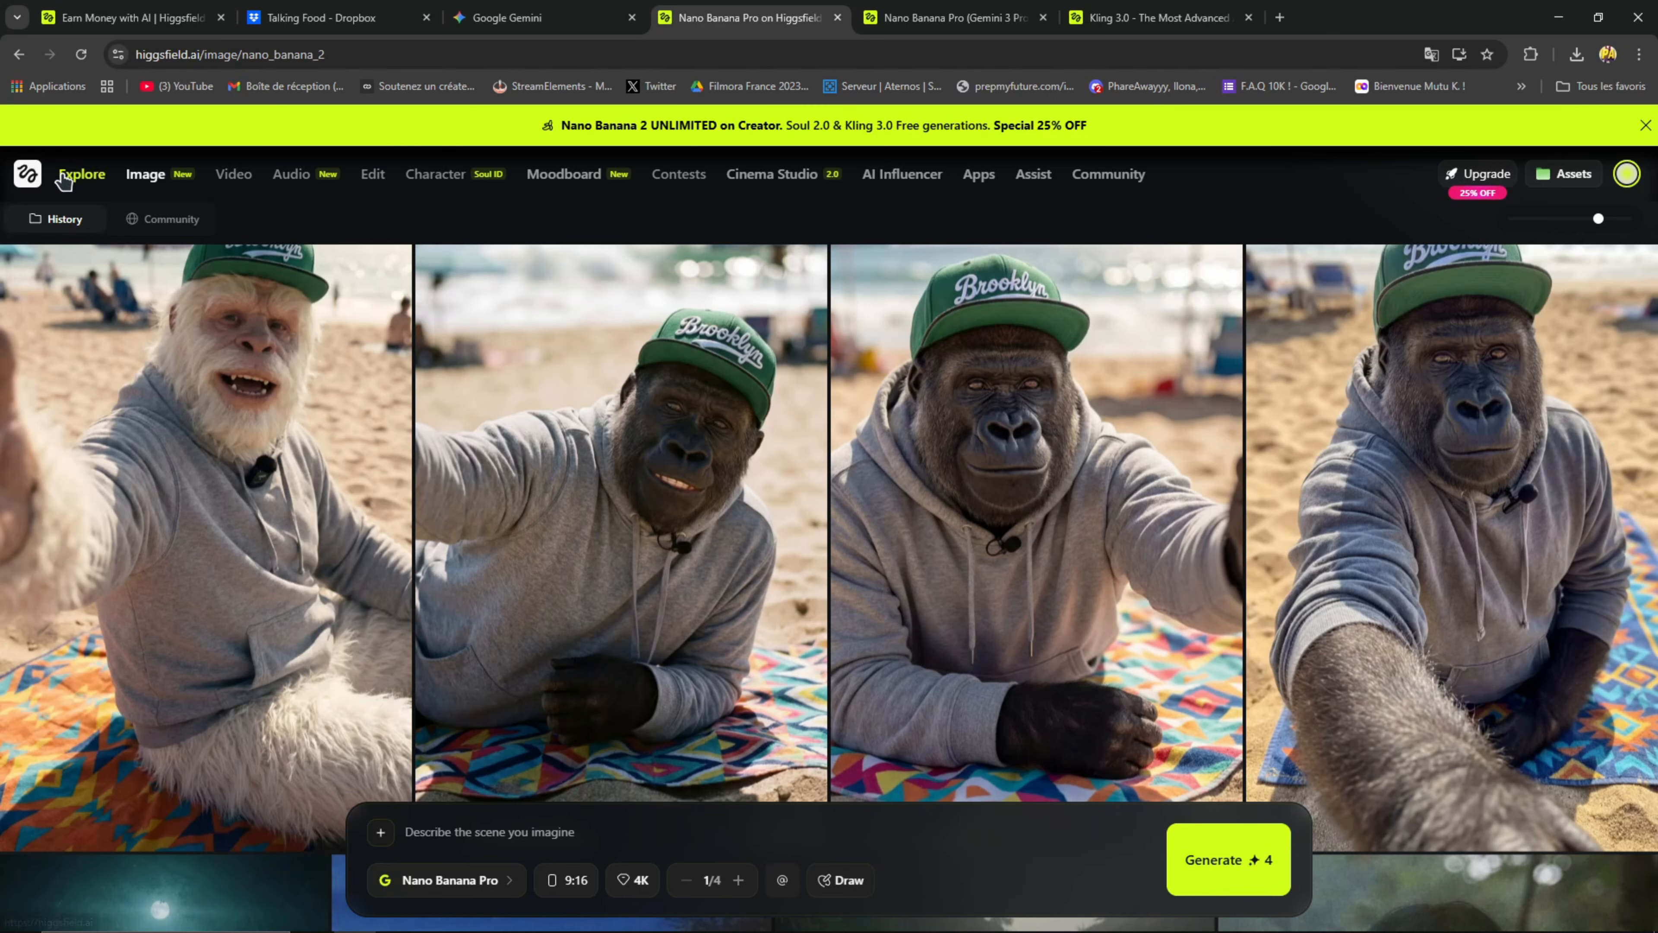
Step: Open the Kling 3.0 video generator and browse the previously generated truck ad videos
mouse_move(235, 182)
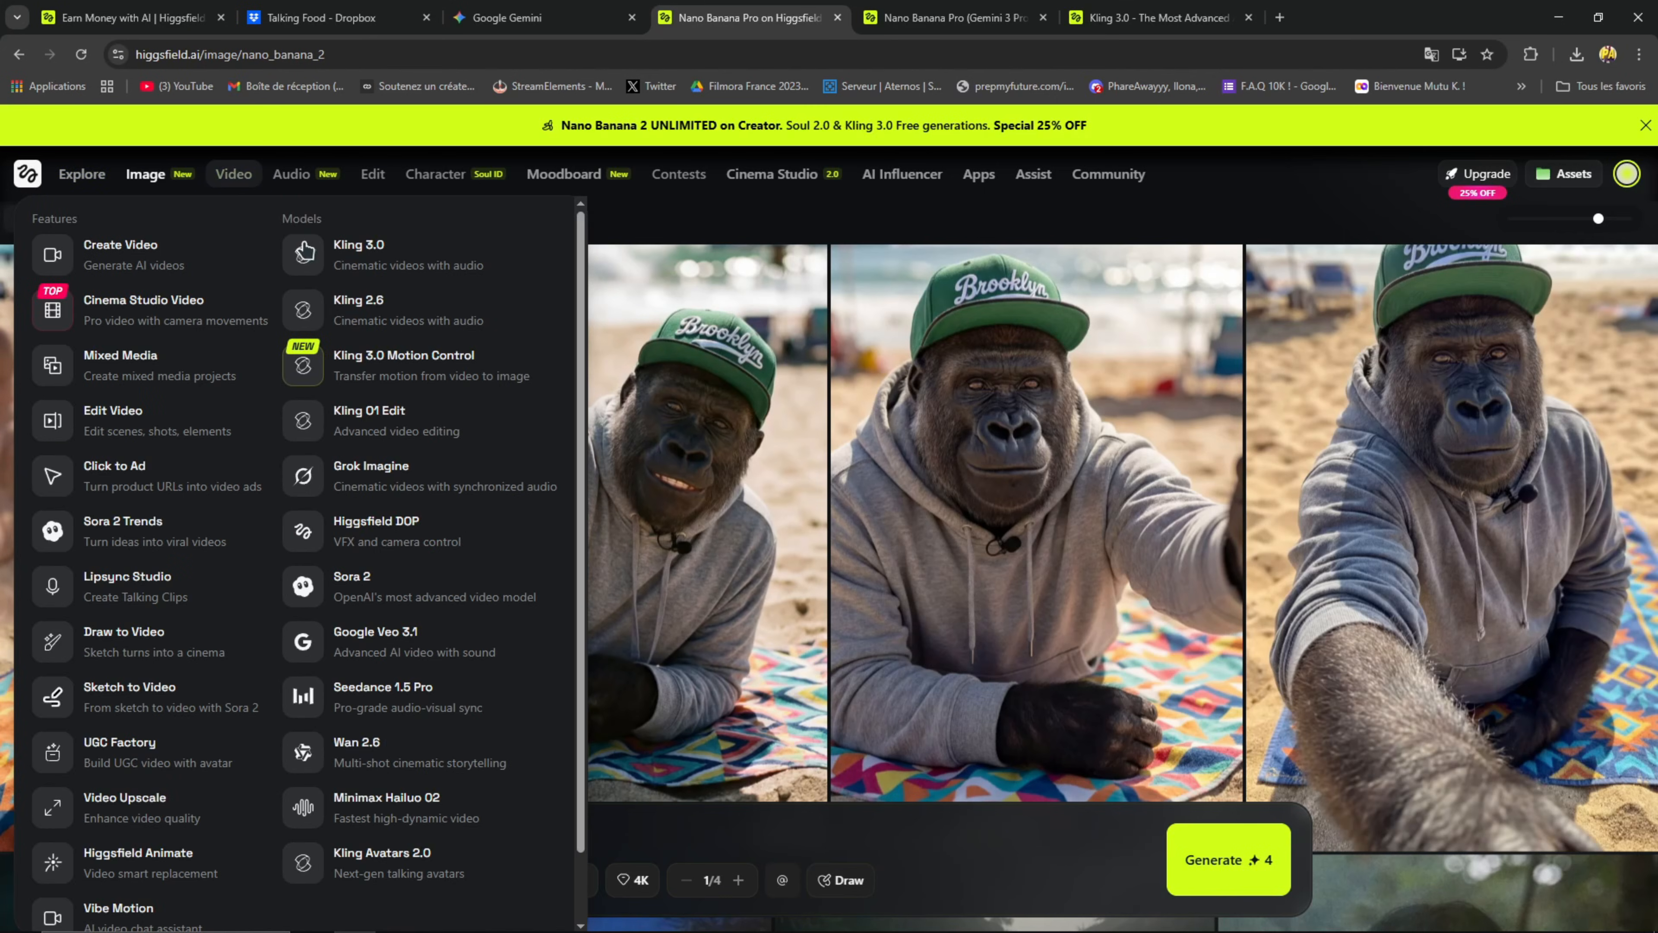
left_click(441, 251)
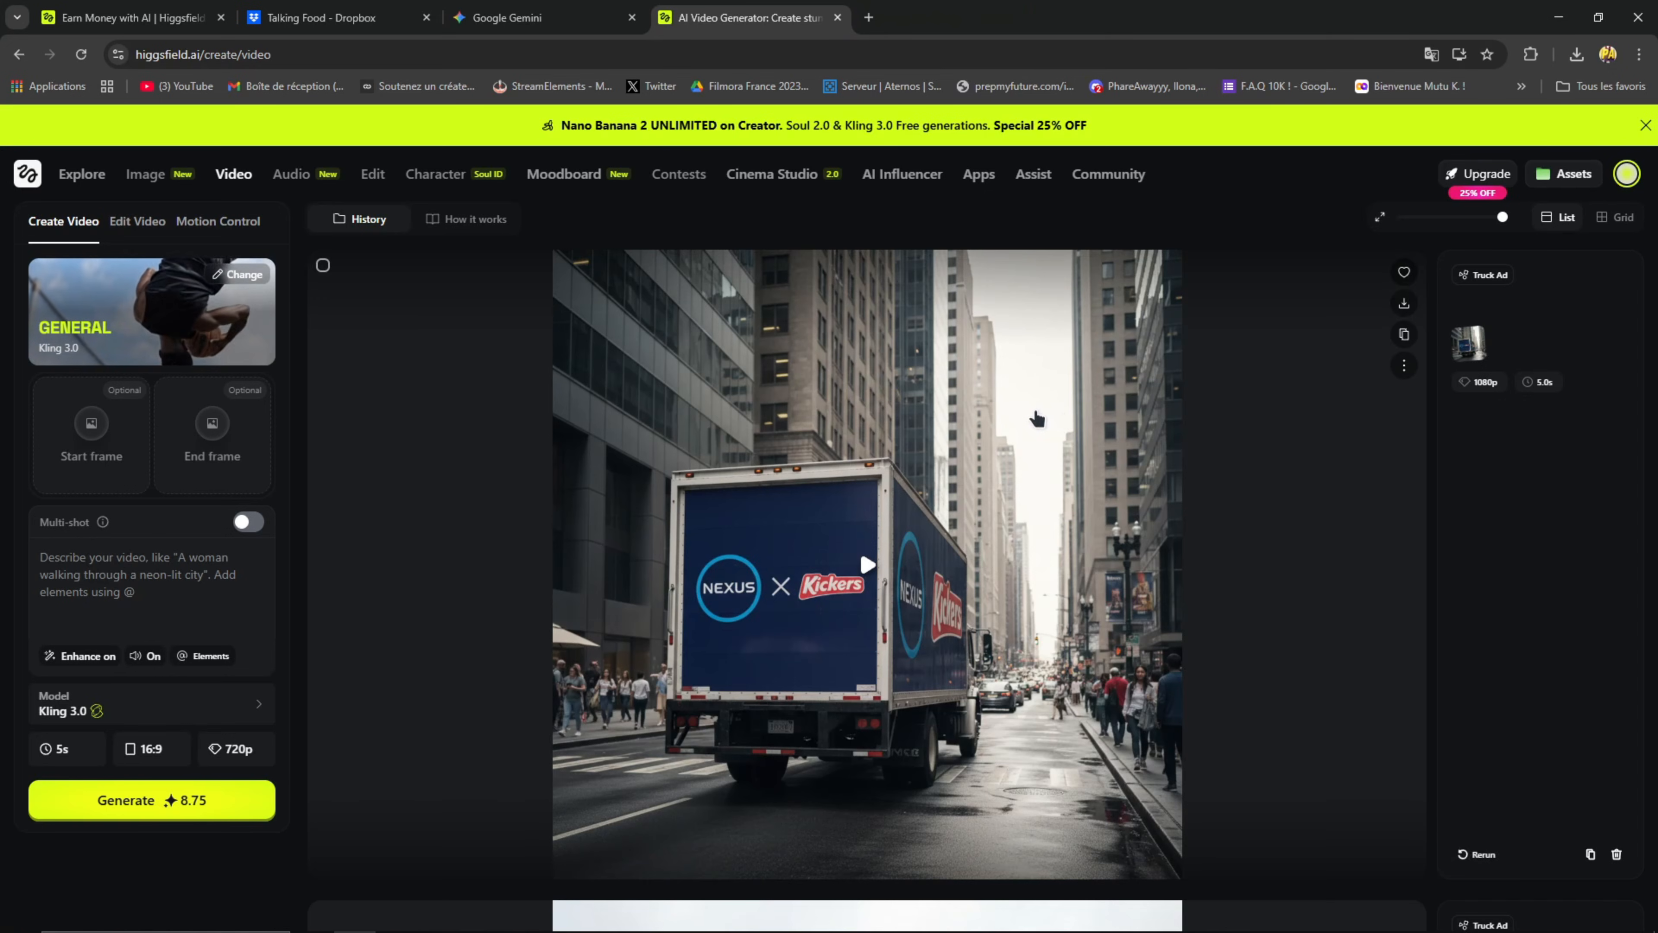
scroll(1022, 425, "down", 10)
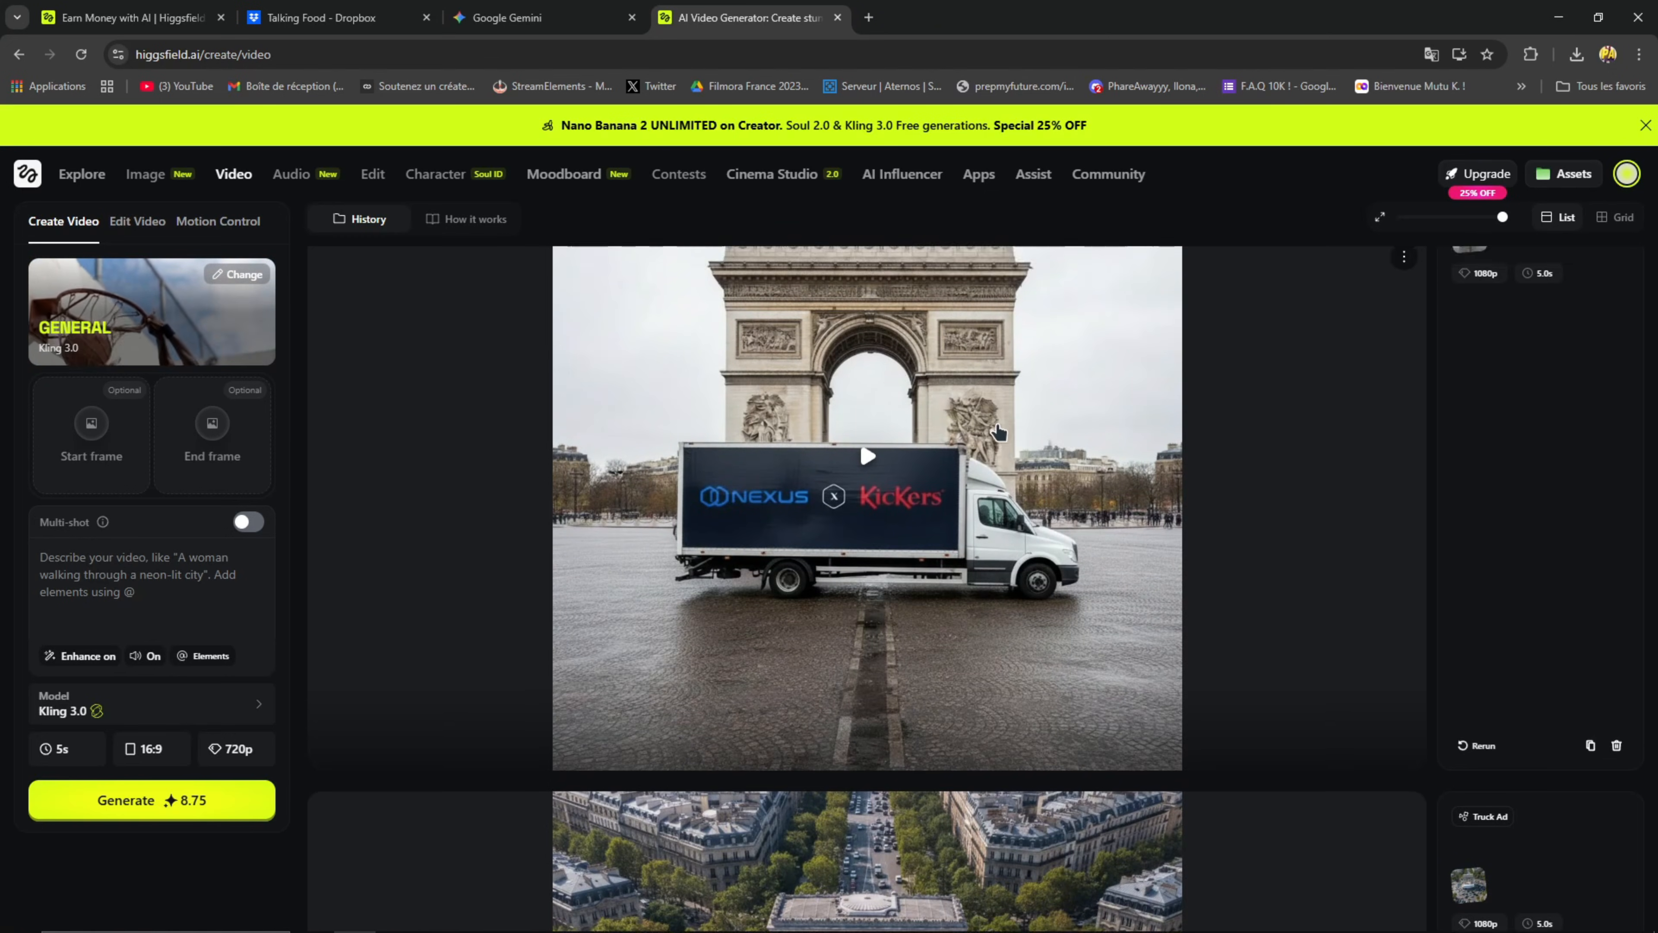
scroll(990, 434, "up", 10)
scroll(914, 471, "down", 10)
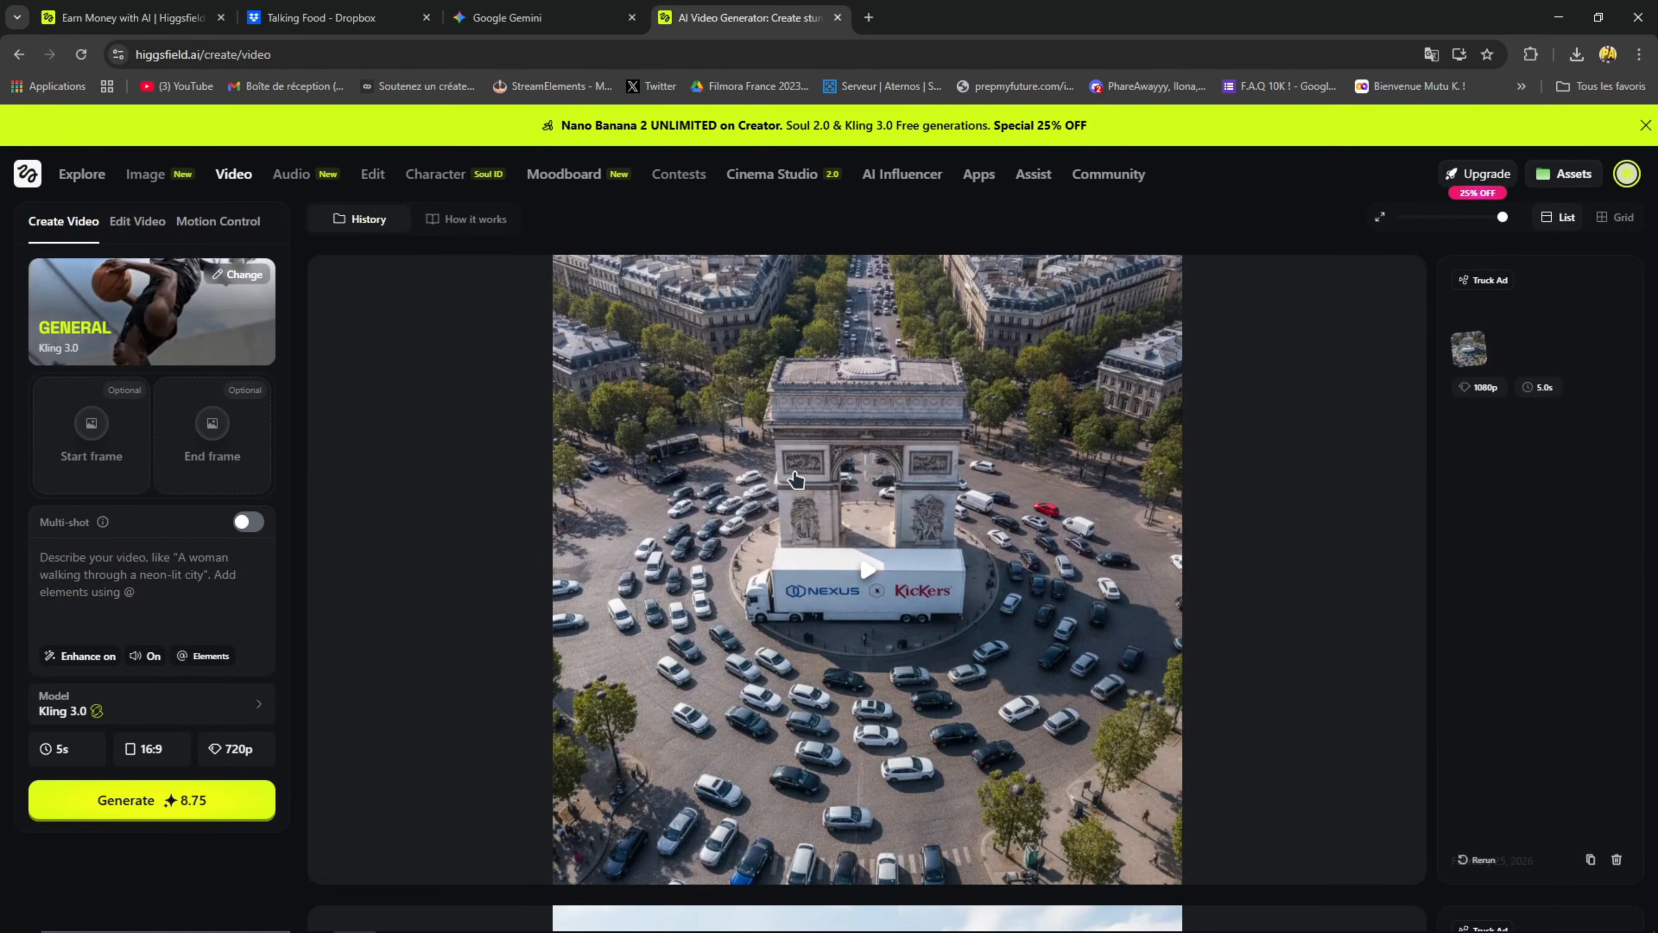
scroll(848, 522, "down", 10)
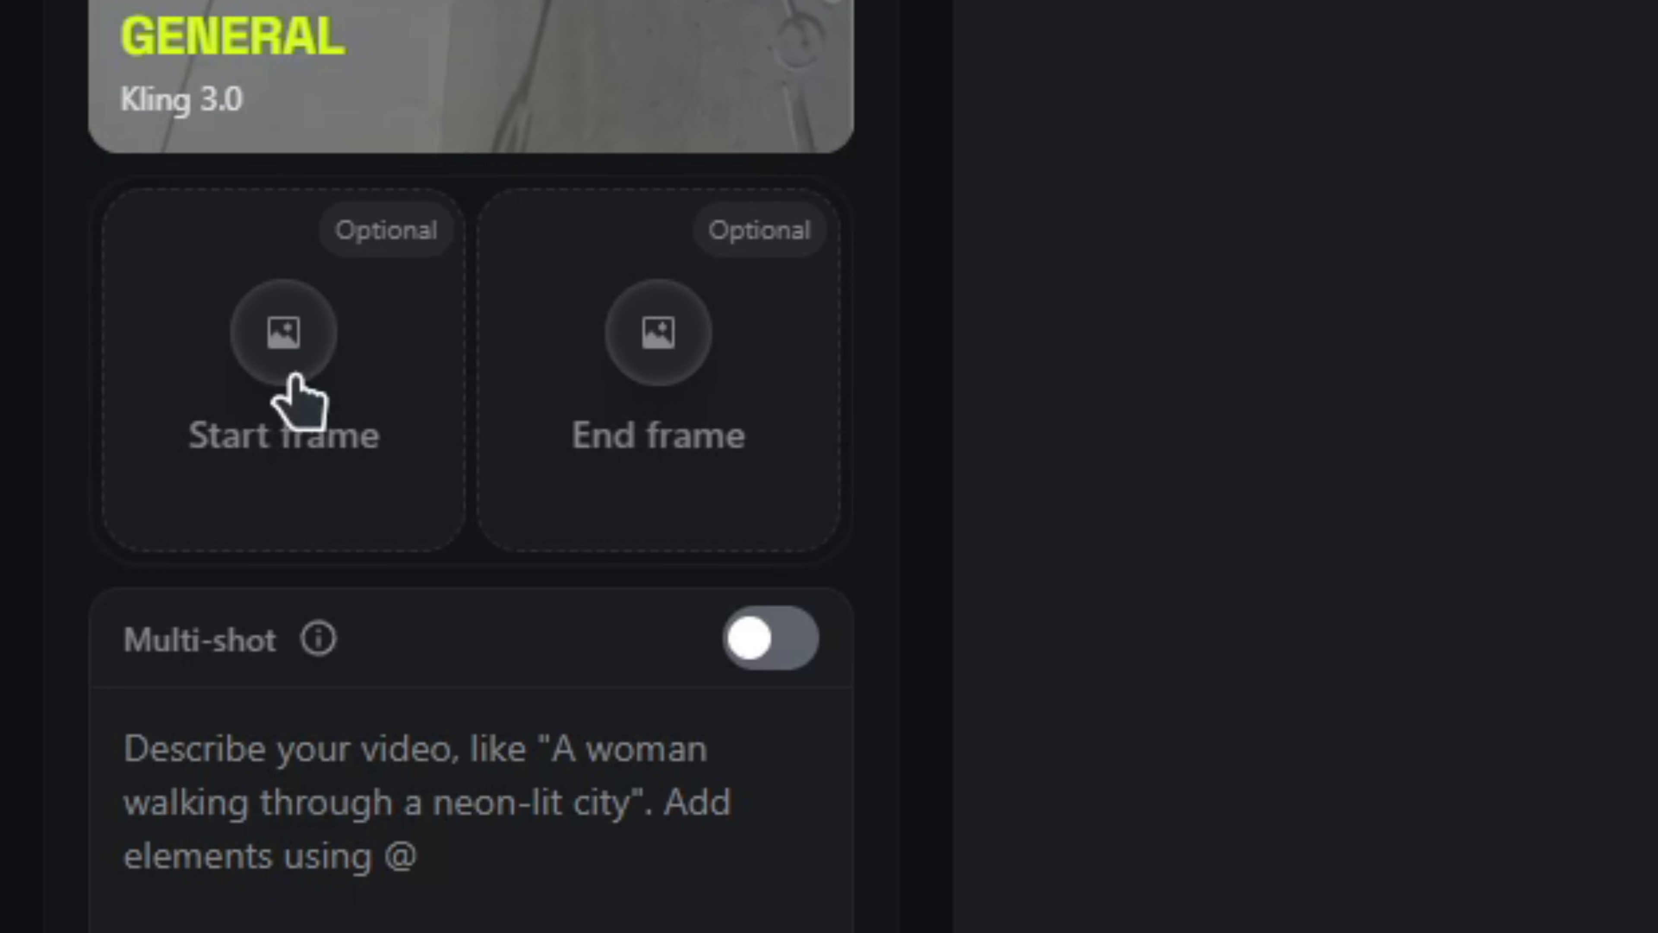
Step: Add the gorilla selfie with the outstretched furry arm as the video's start frame
left_click(282, 366)
left_click(222, 266)
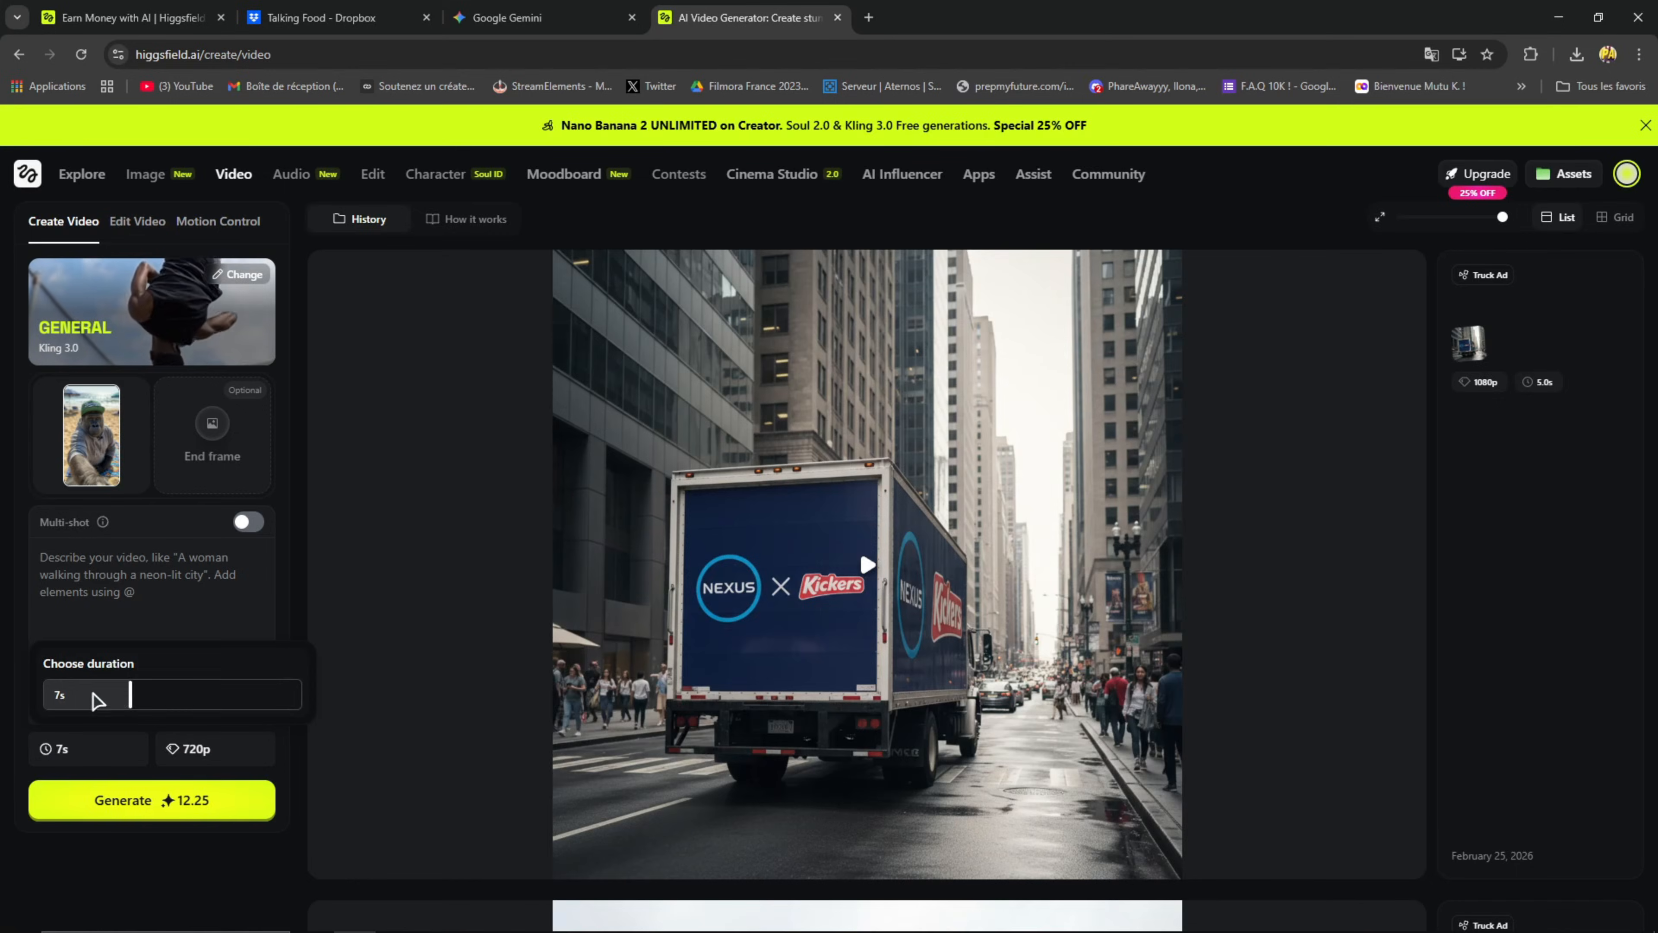
Step: Set the video duration to 15 seconds and the resolution to 1080p
left_click_drag(130, 695, 370, 689)
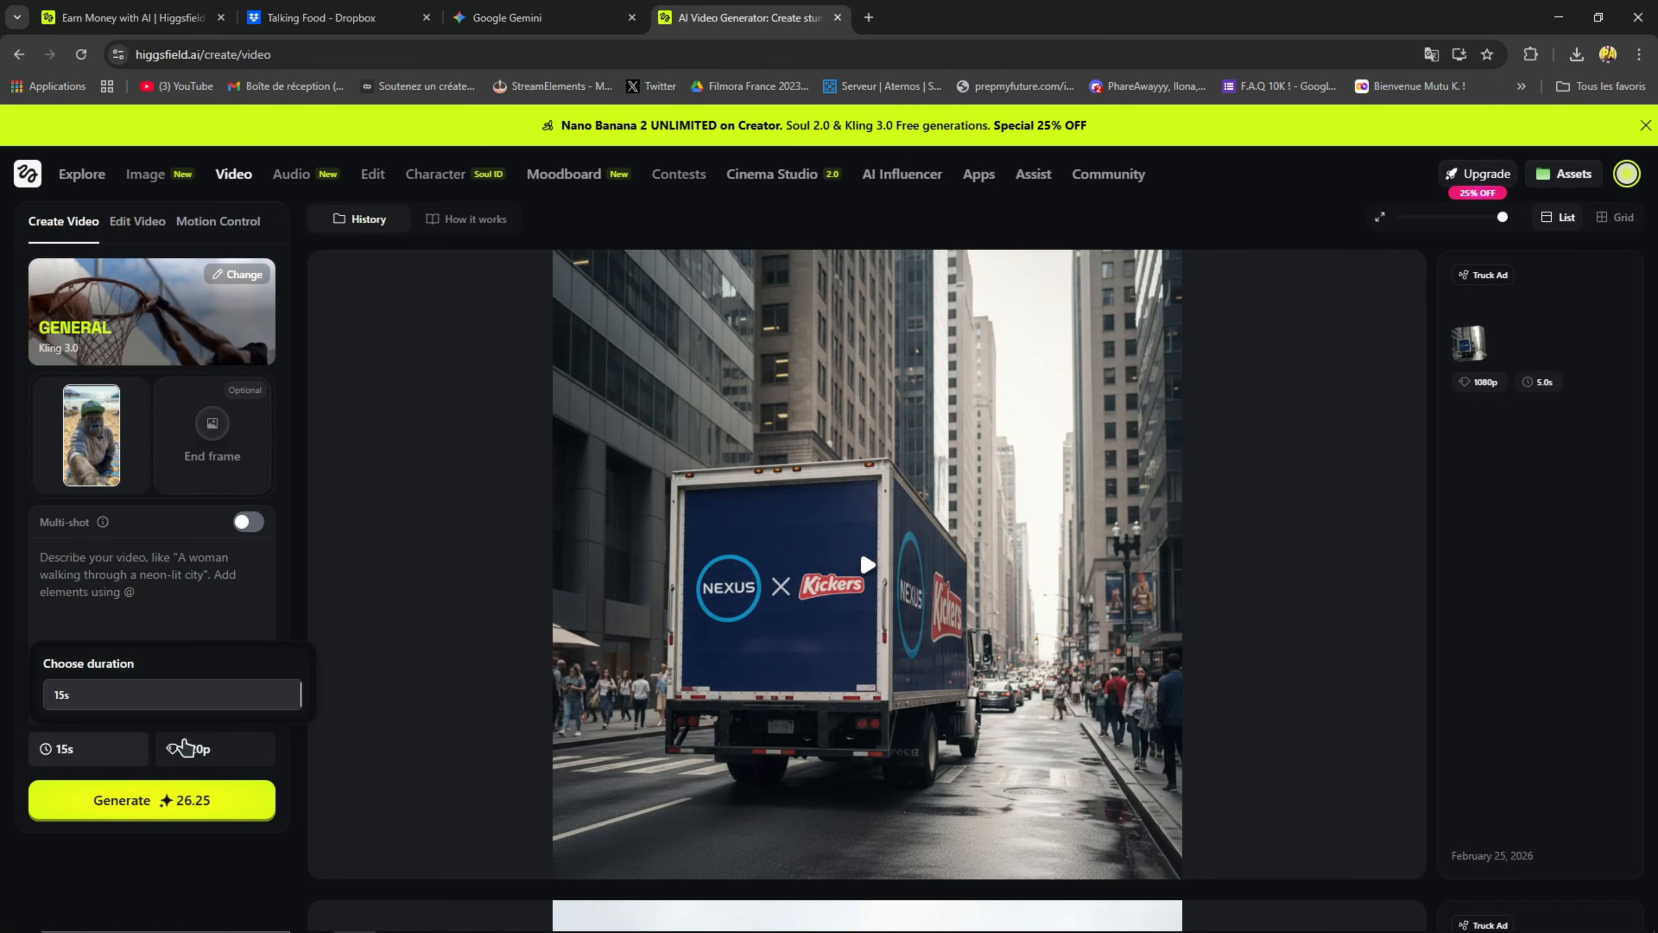
left_click(227, 749)
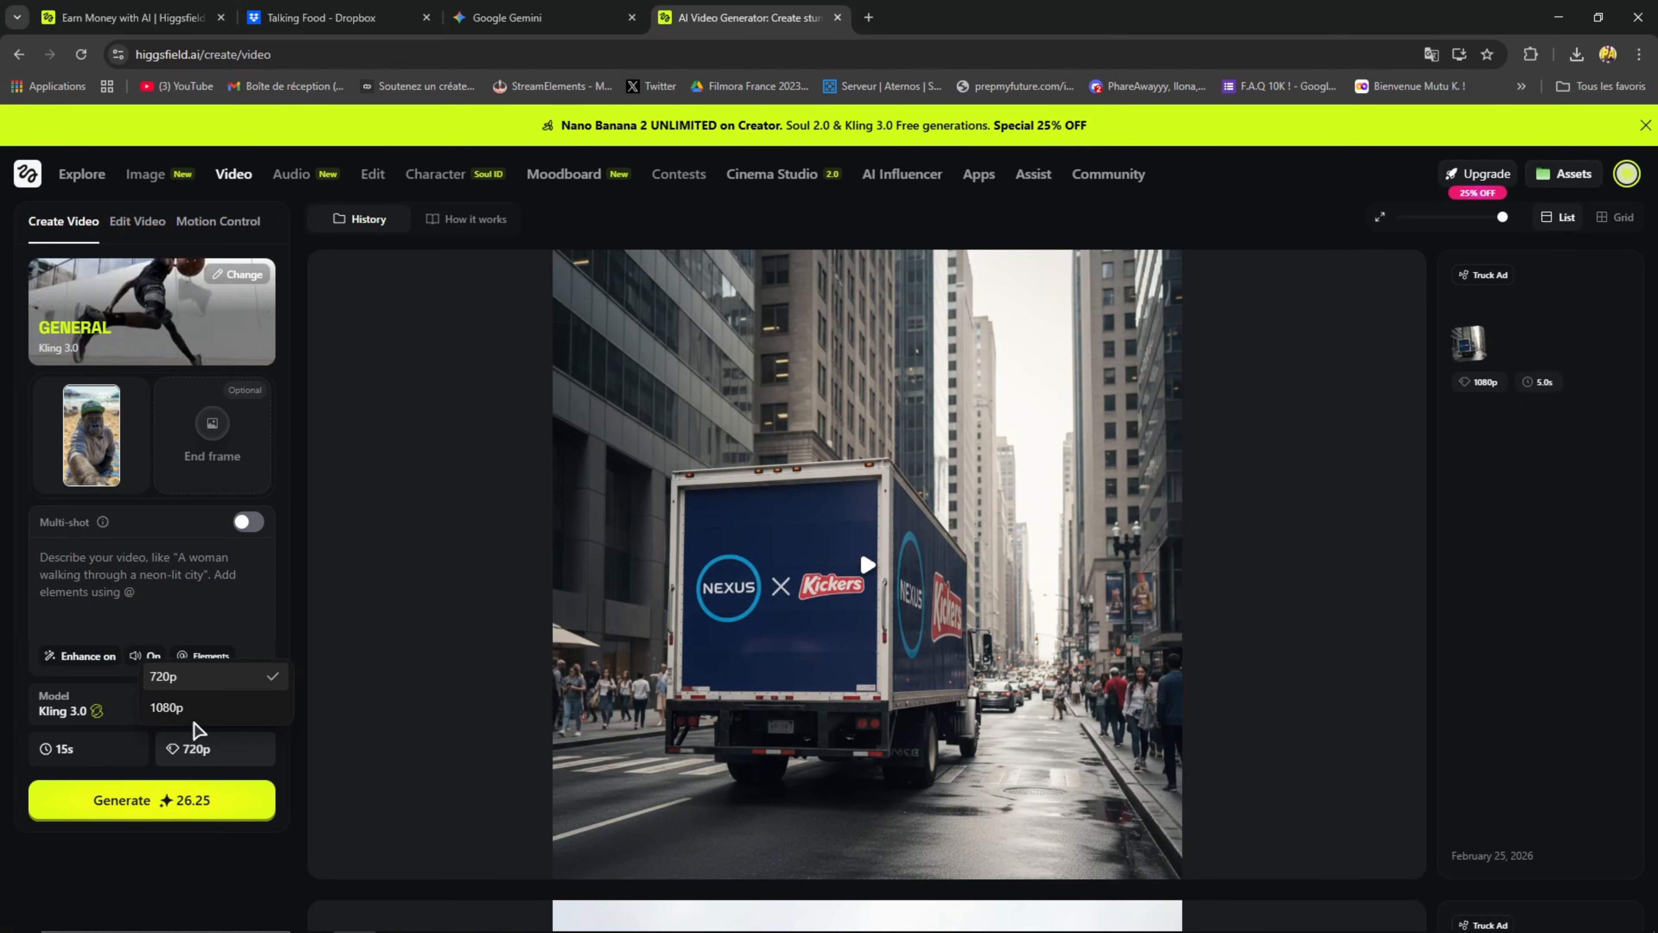
left_click(171, 708)
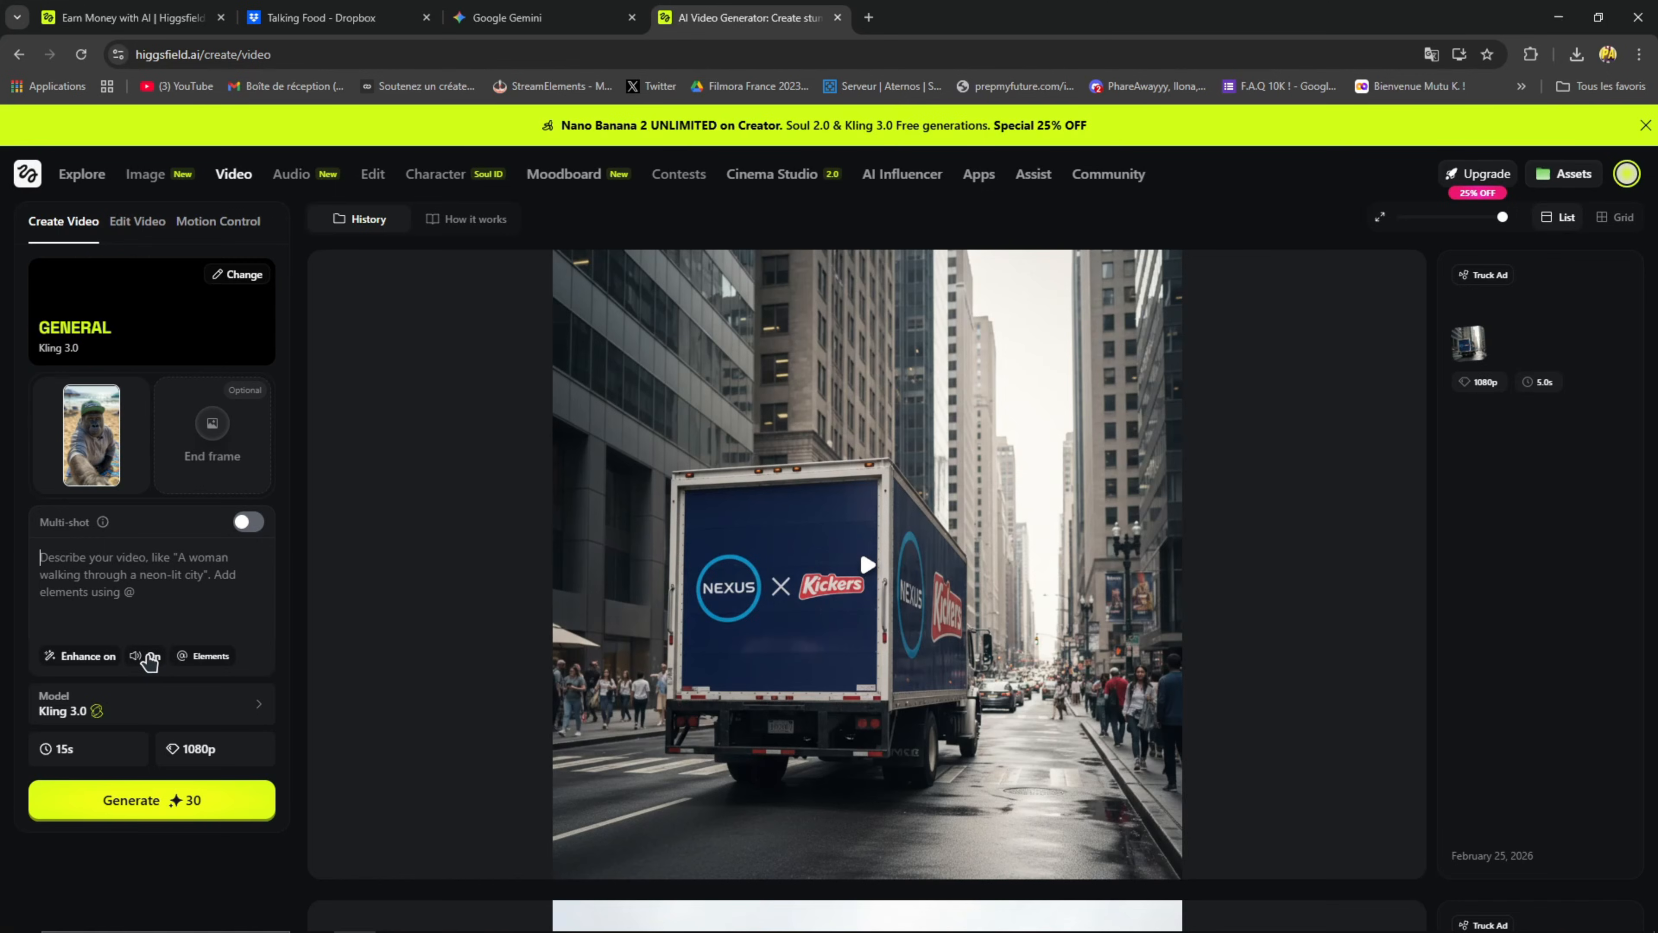
Step: Enter the French seagull sandwich joke ending in "on fait mouette-mouette ?" with the laugh cue "(le singe rigole)" as the prompt and generate the video
left_click(211, 589)
type("C'est l'histoire d'une mouette qui mange un sandwich. Soudain, une autre mouette arrive et lui dit, aller mec...on fait mouette-mouette ? hahahahaha (le singe rigole)")
left_click_drag(41, 555, 153, 614)
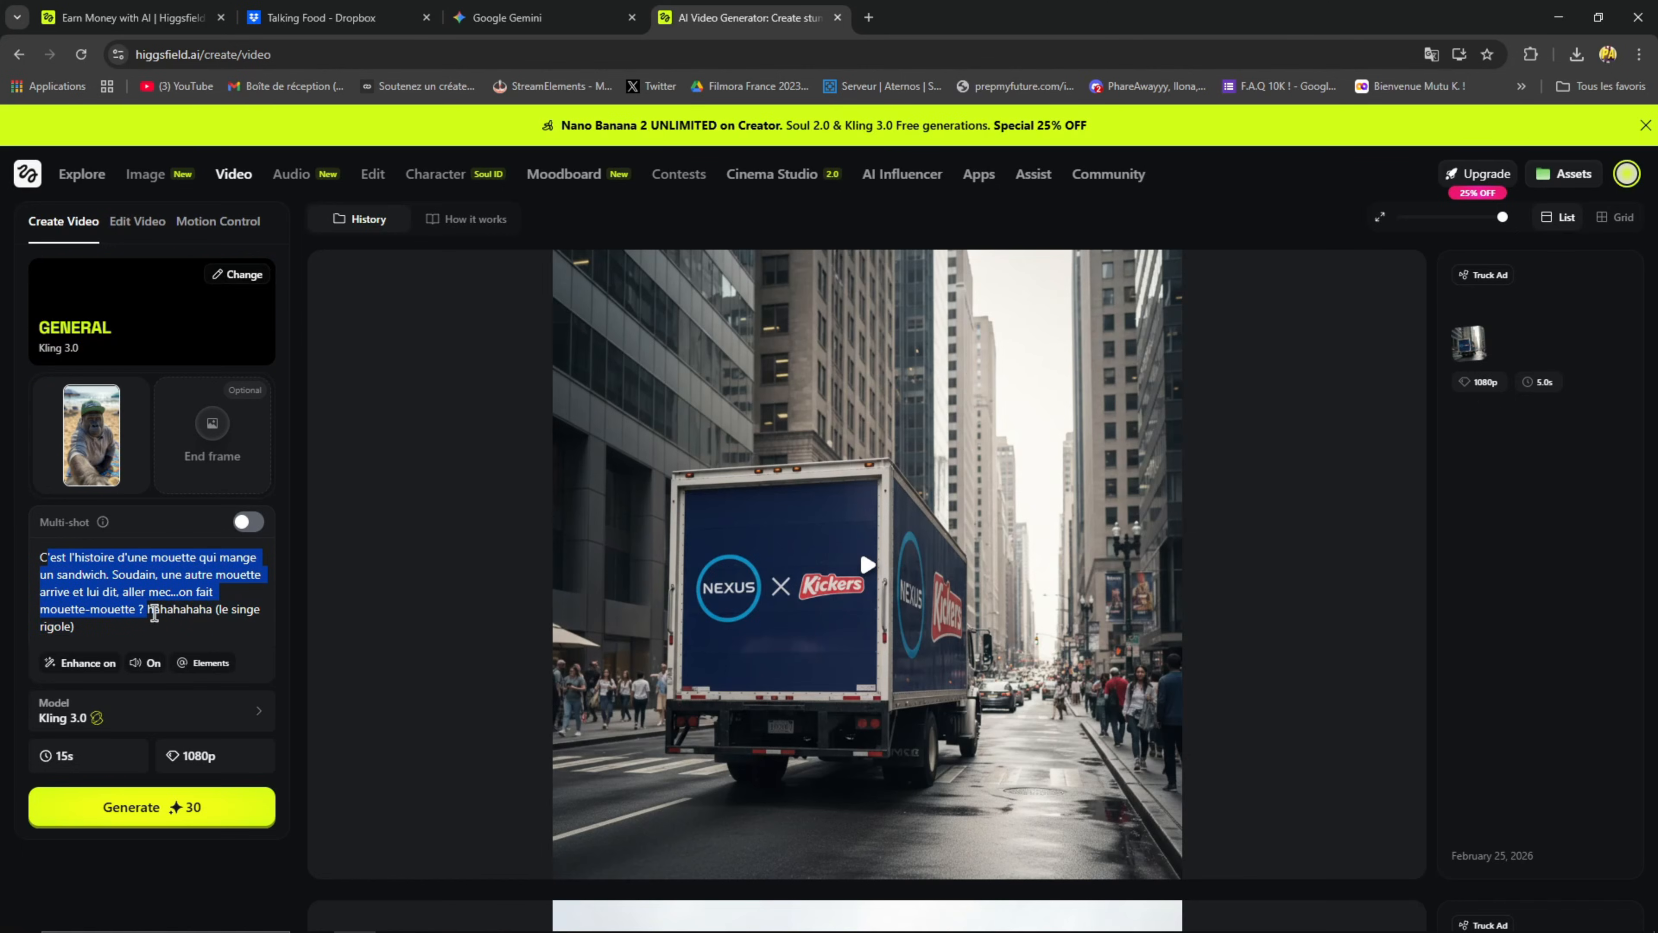
left_click(153, 613)
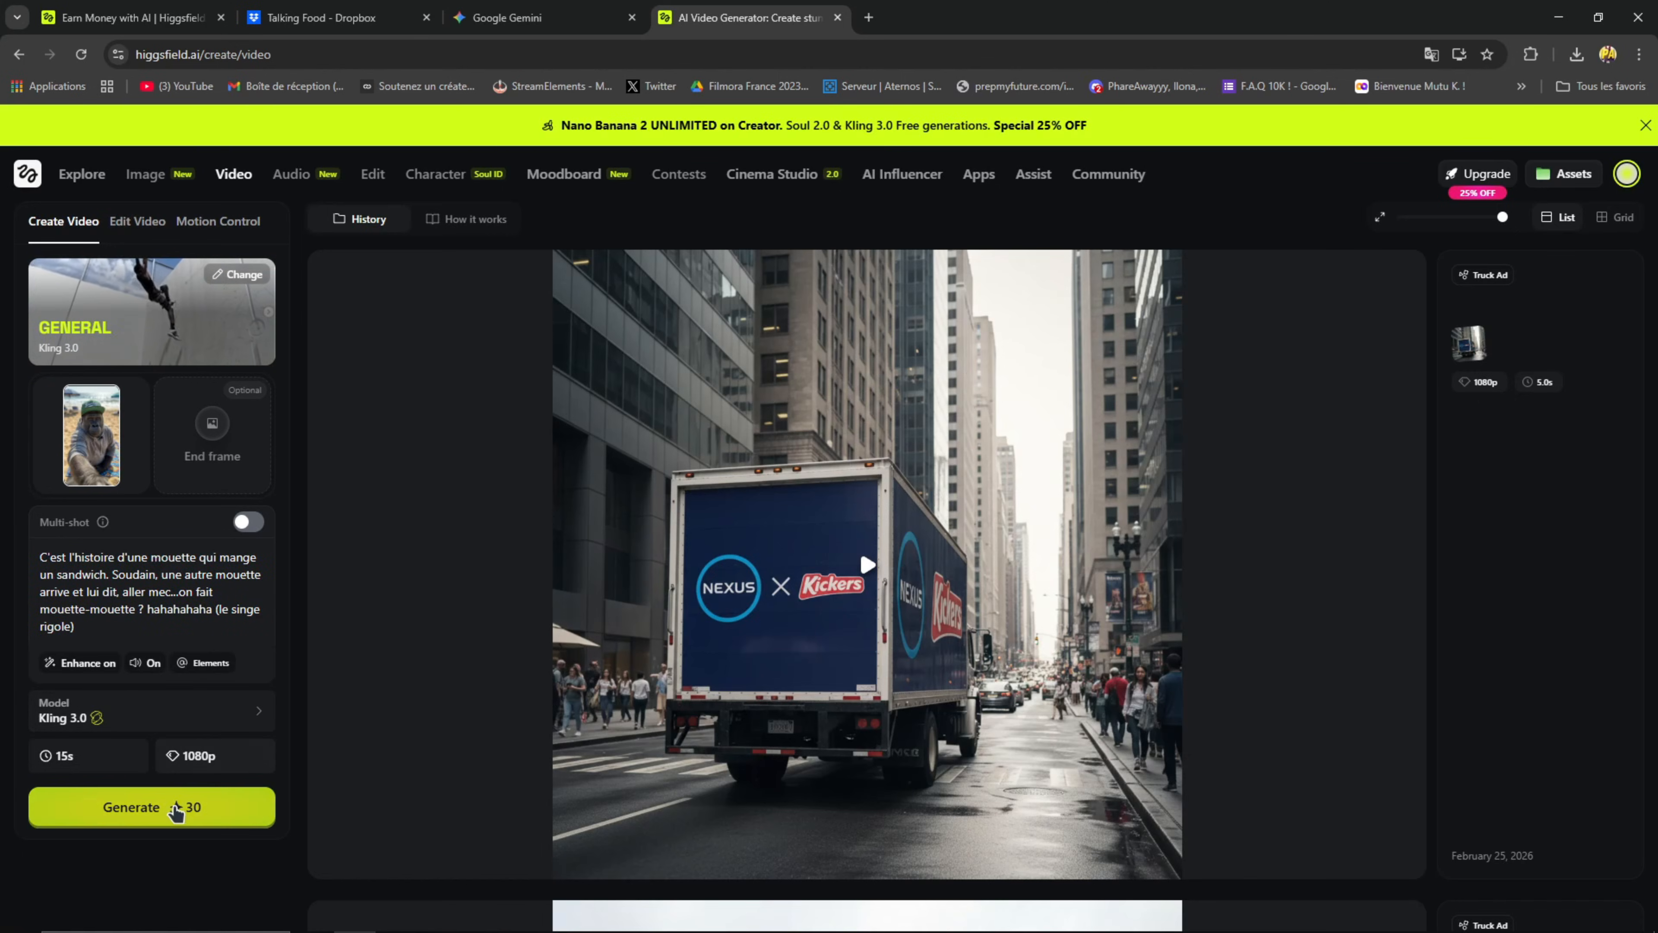
left_click(192, 808)
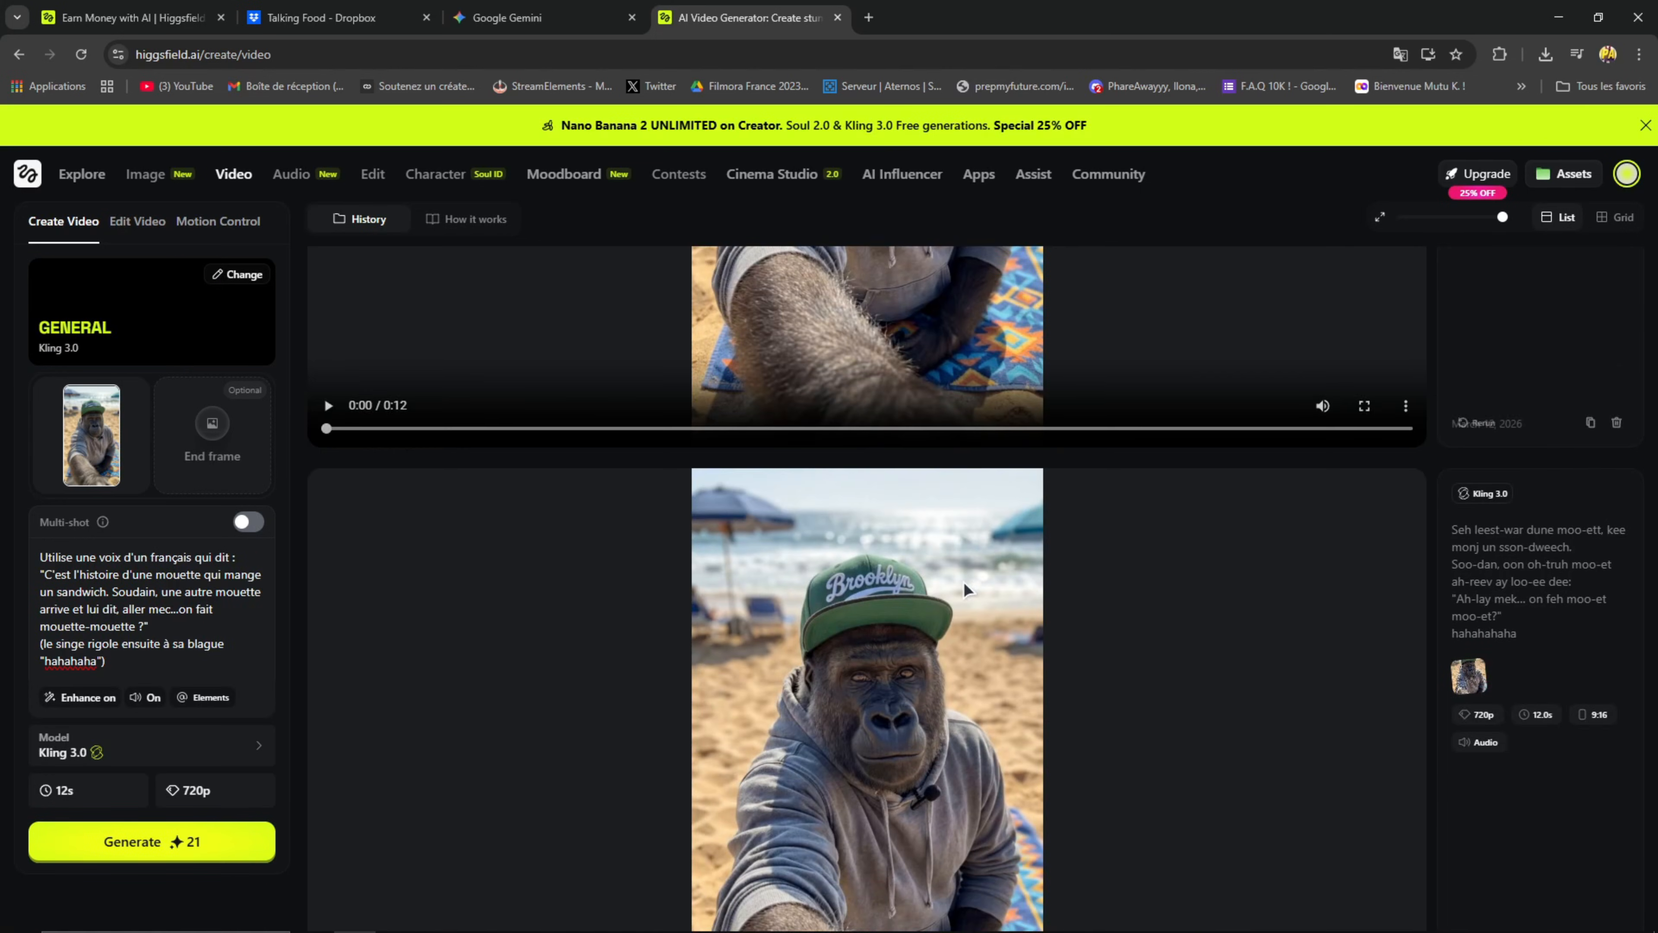
Step: Review the generated gorilla videos in the history, comparing the phonetic and French seagull joke prompts and playing the results
scroll(925, 577, "up", 3)
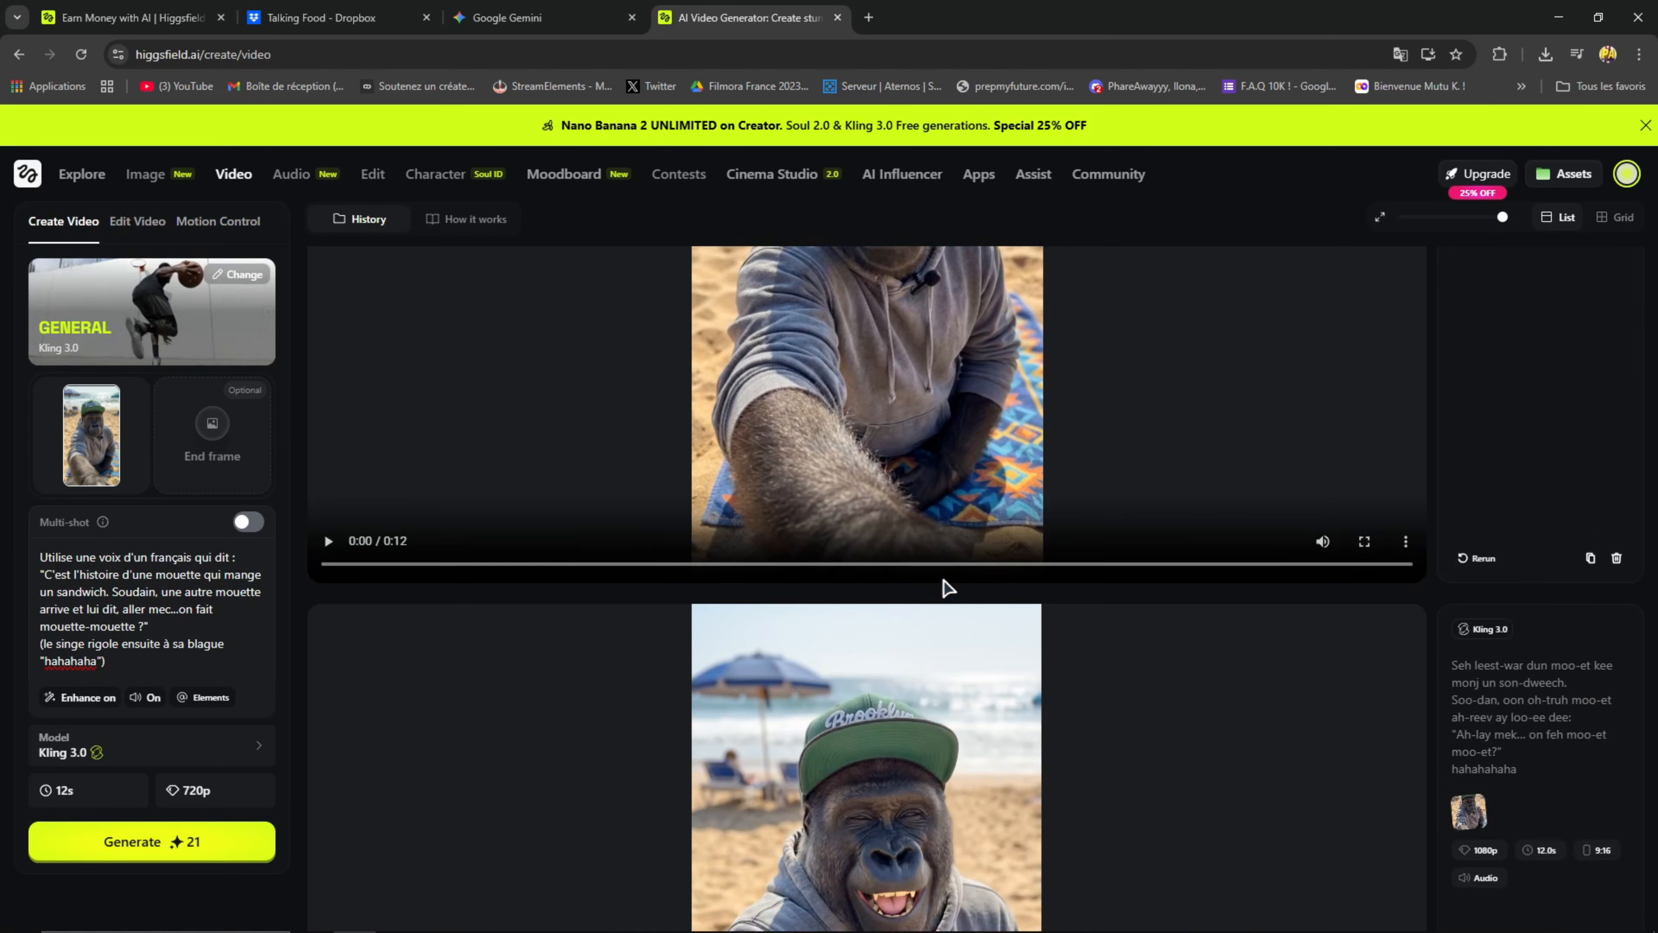
scroll(901, 588, "down", 3)
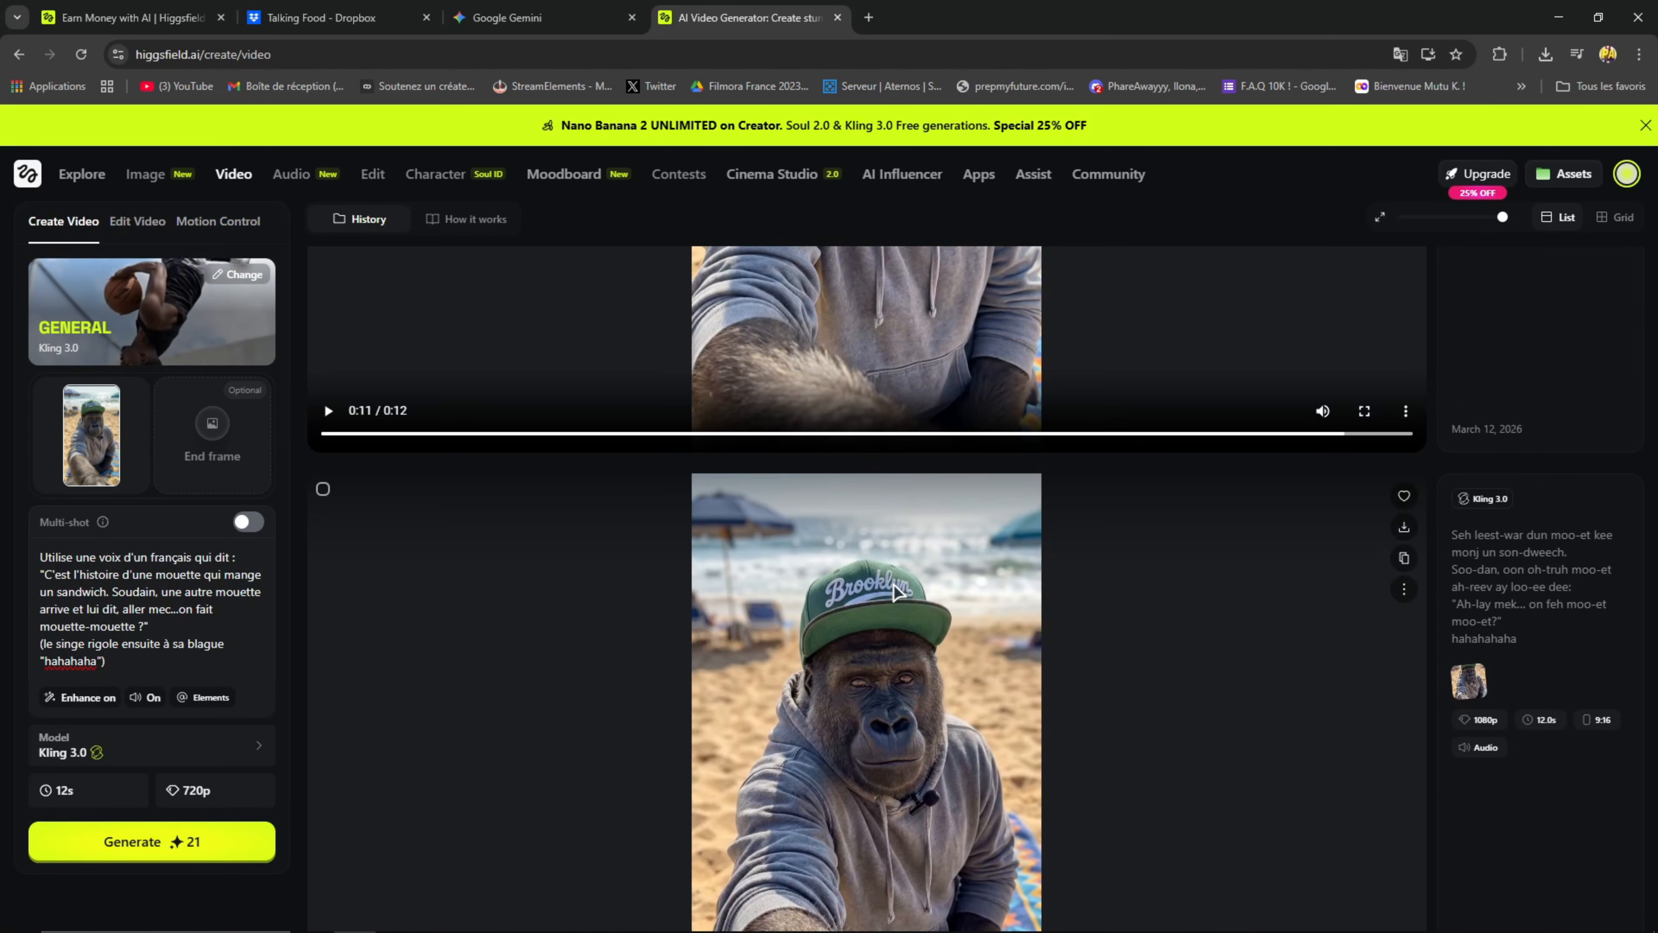
scroll(882, 597, "up", 4)
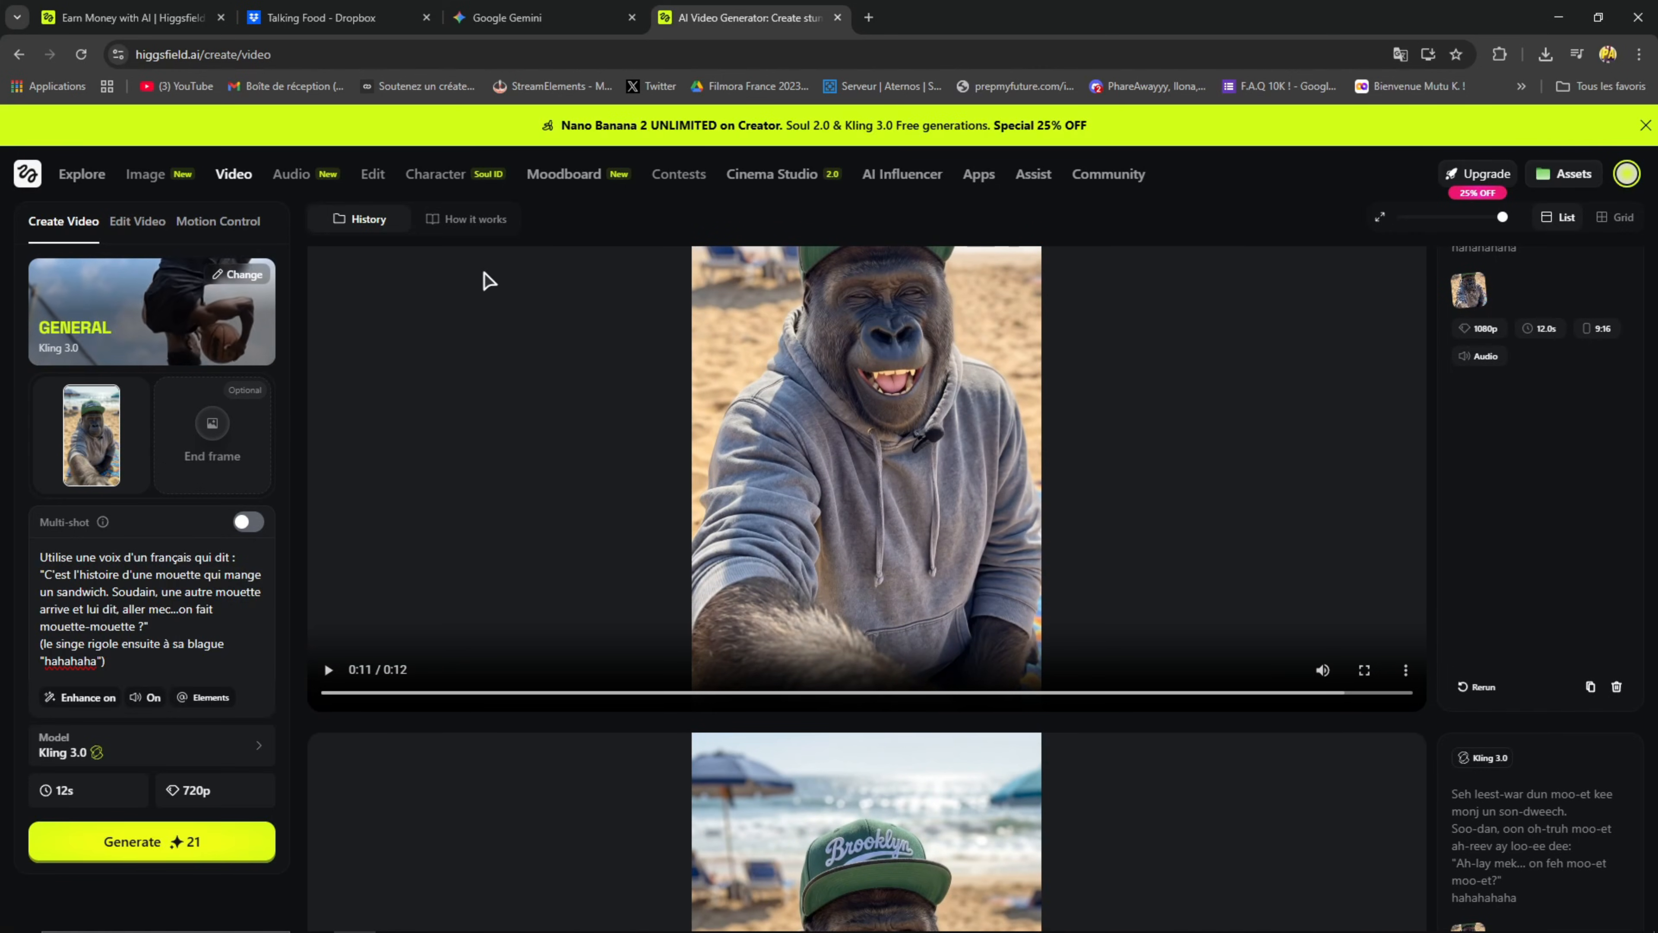
scroll(762, 535, "down", 5)
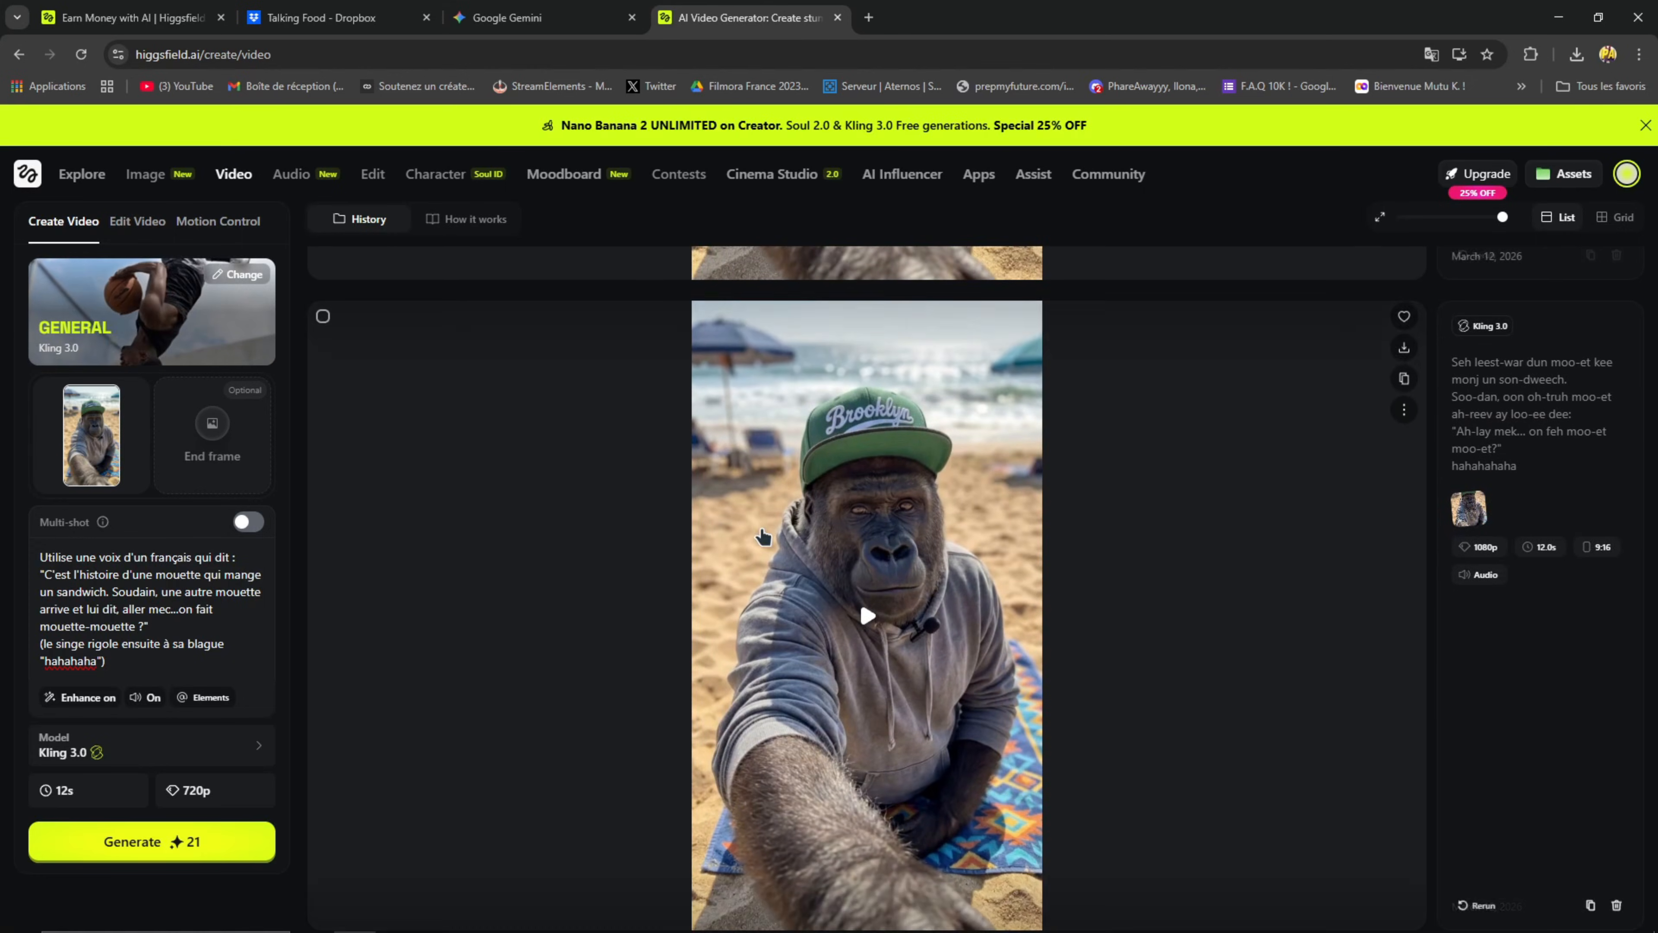
scroll(763, 536, "up", 2)
scroll(783, 555, "down", 6)
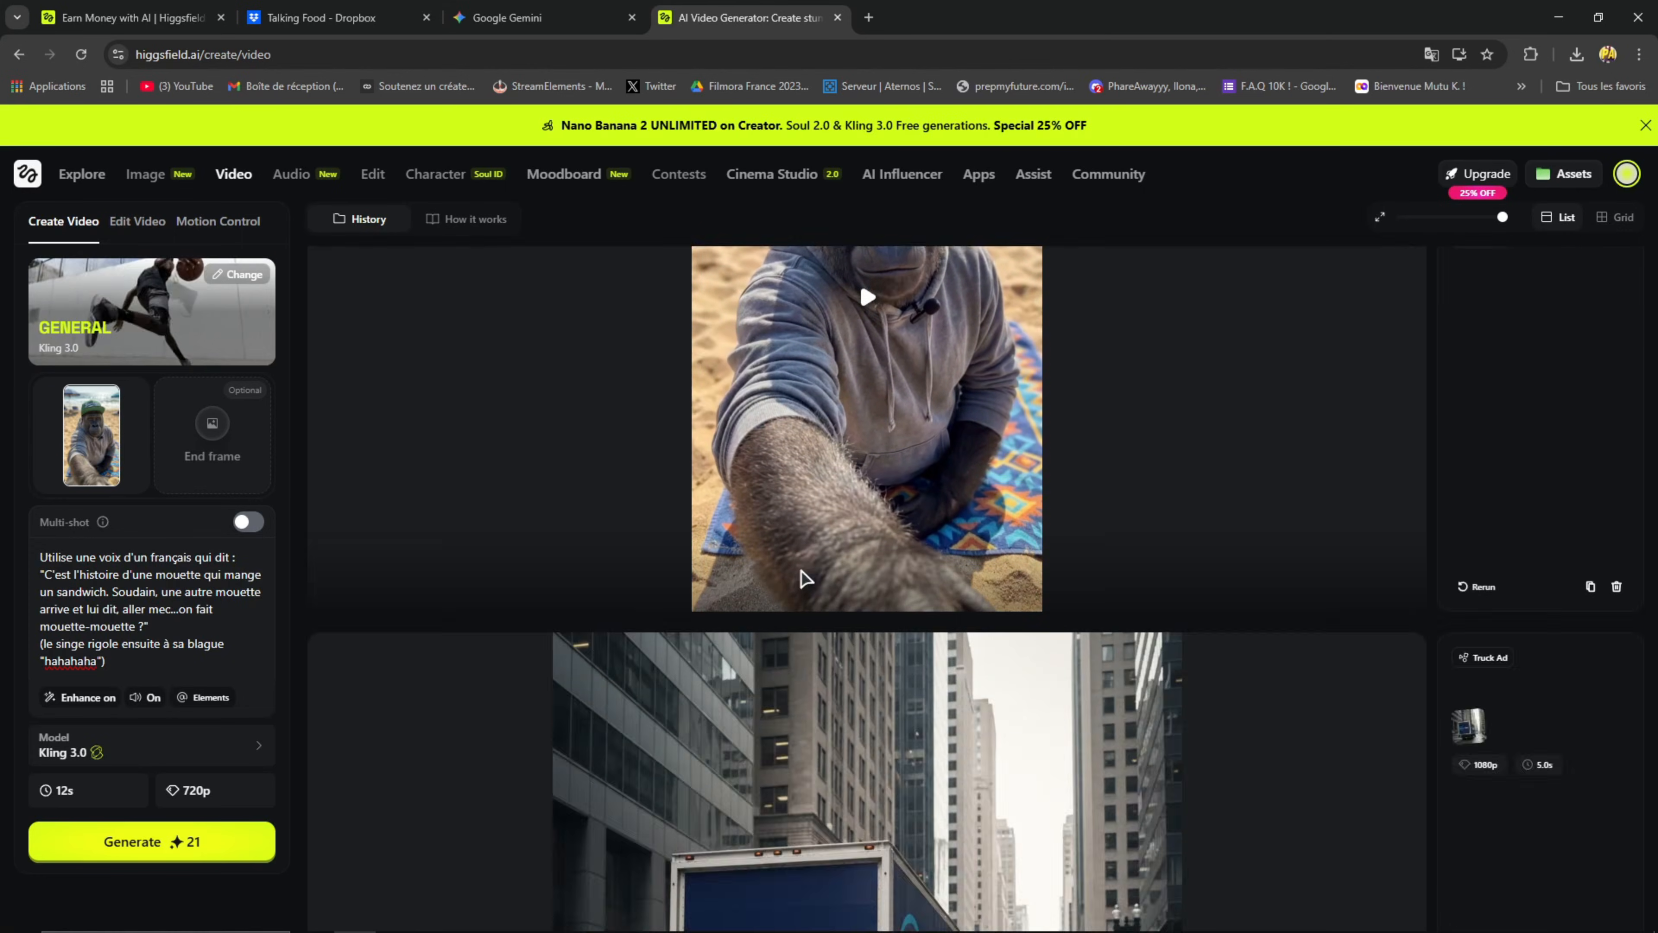
scroll(805, 578, "up", 3)
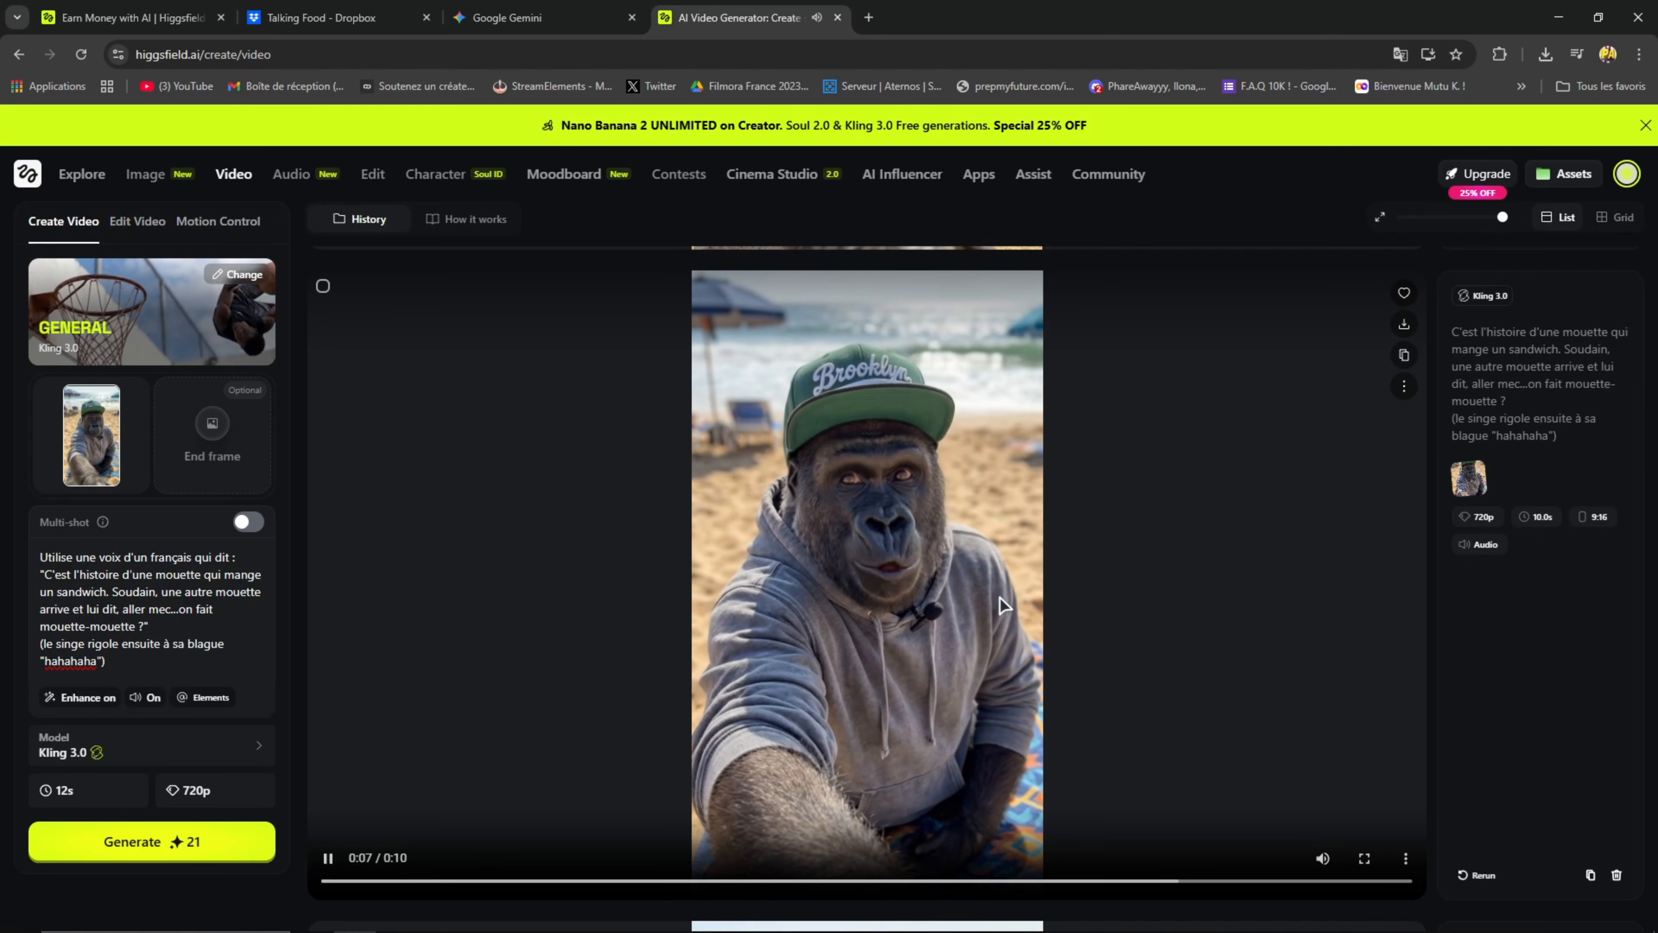
scroll(933, 605, "down", 5)
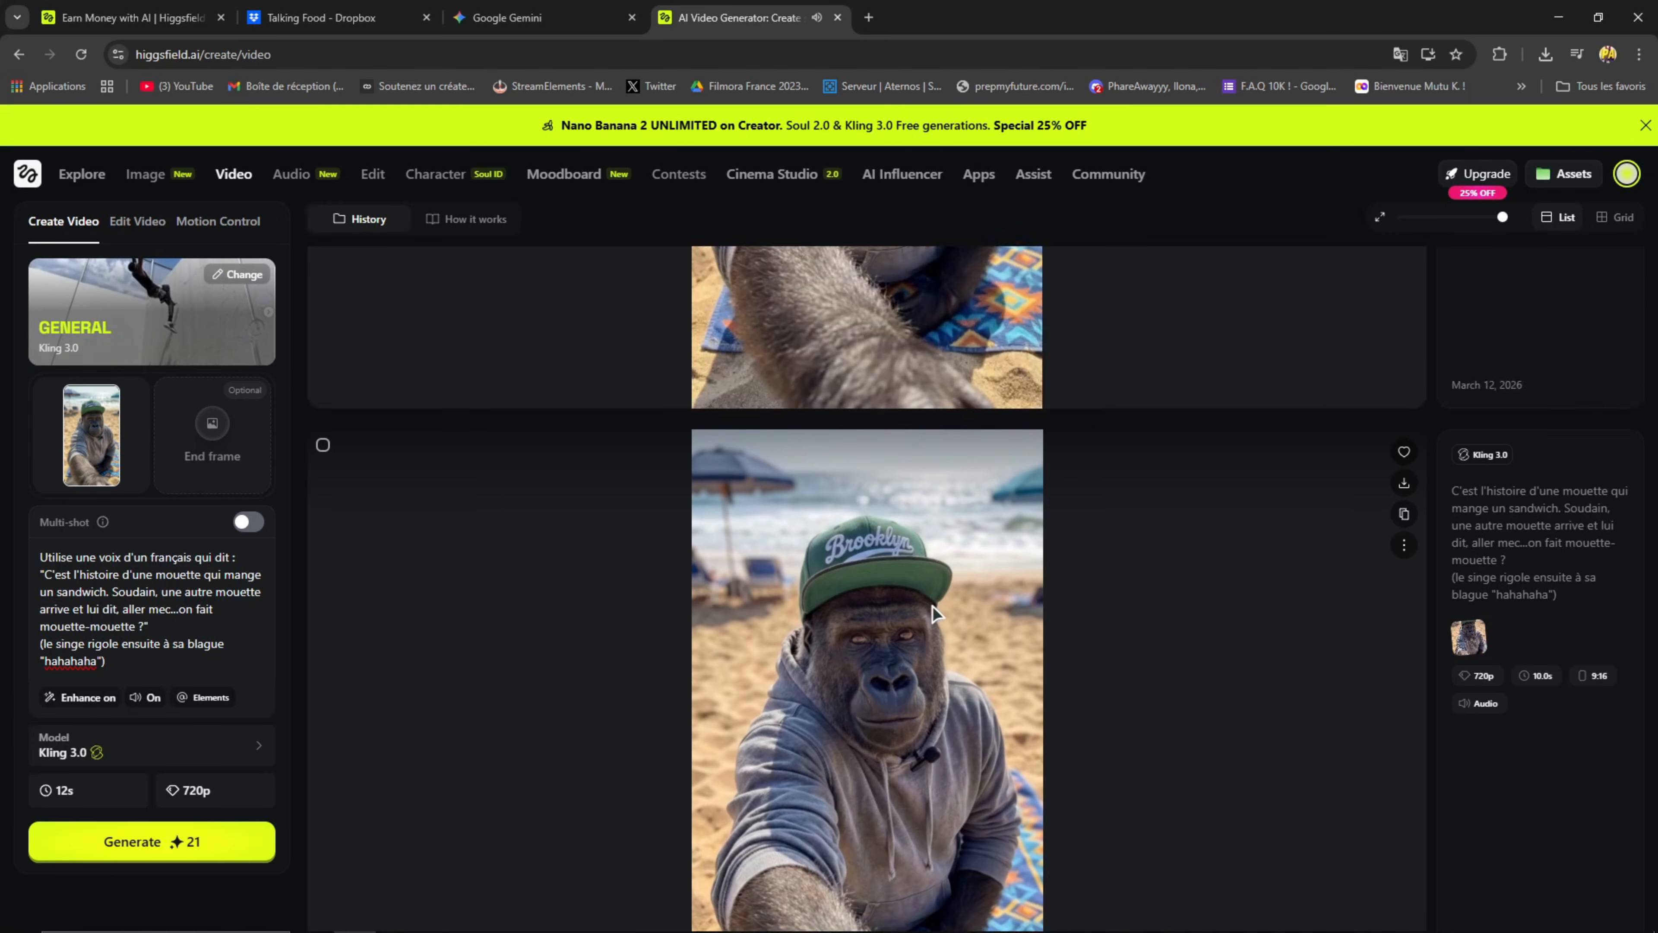
Step: Play the gorilla video with the English "Why don't scientists trust atoms?" joke and download it
scroll(943, 609, "down", 5)
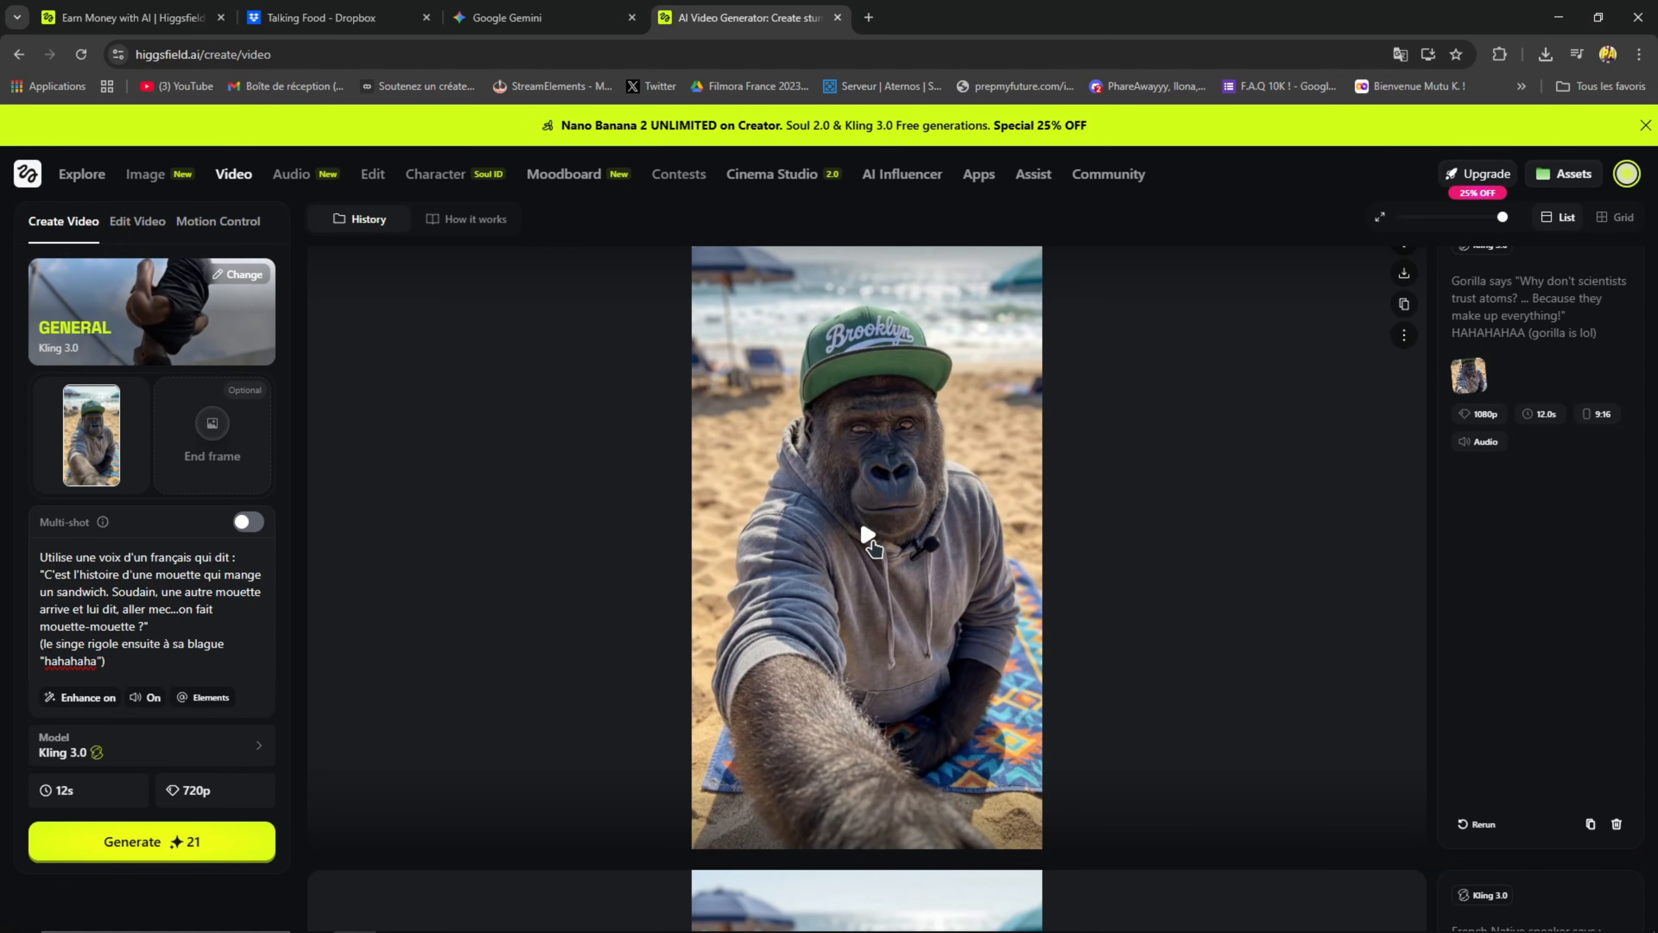
left_click(1018, 513)
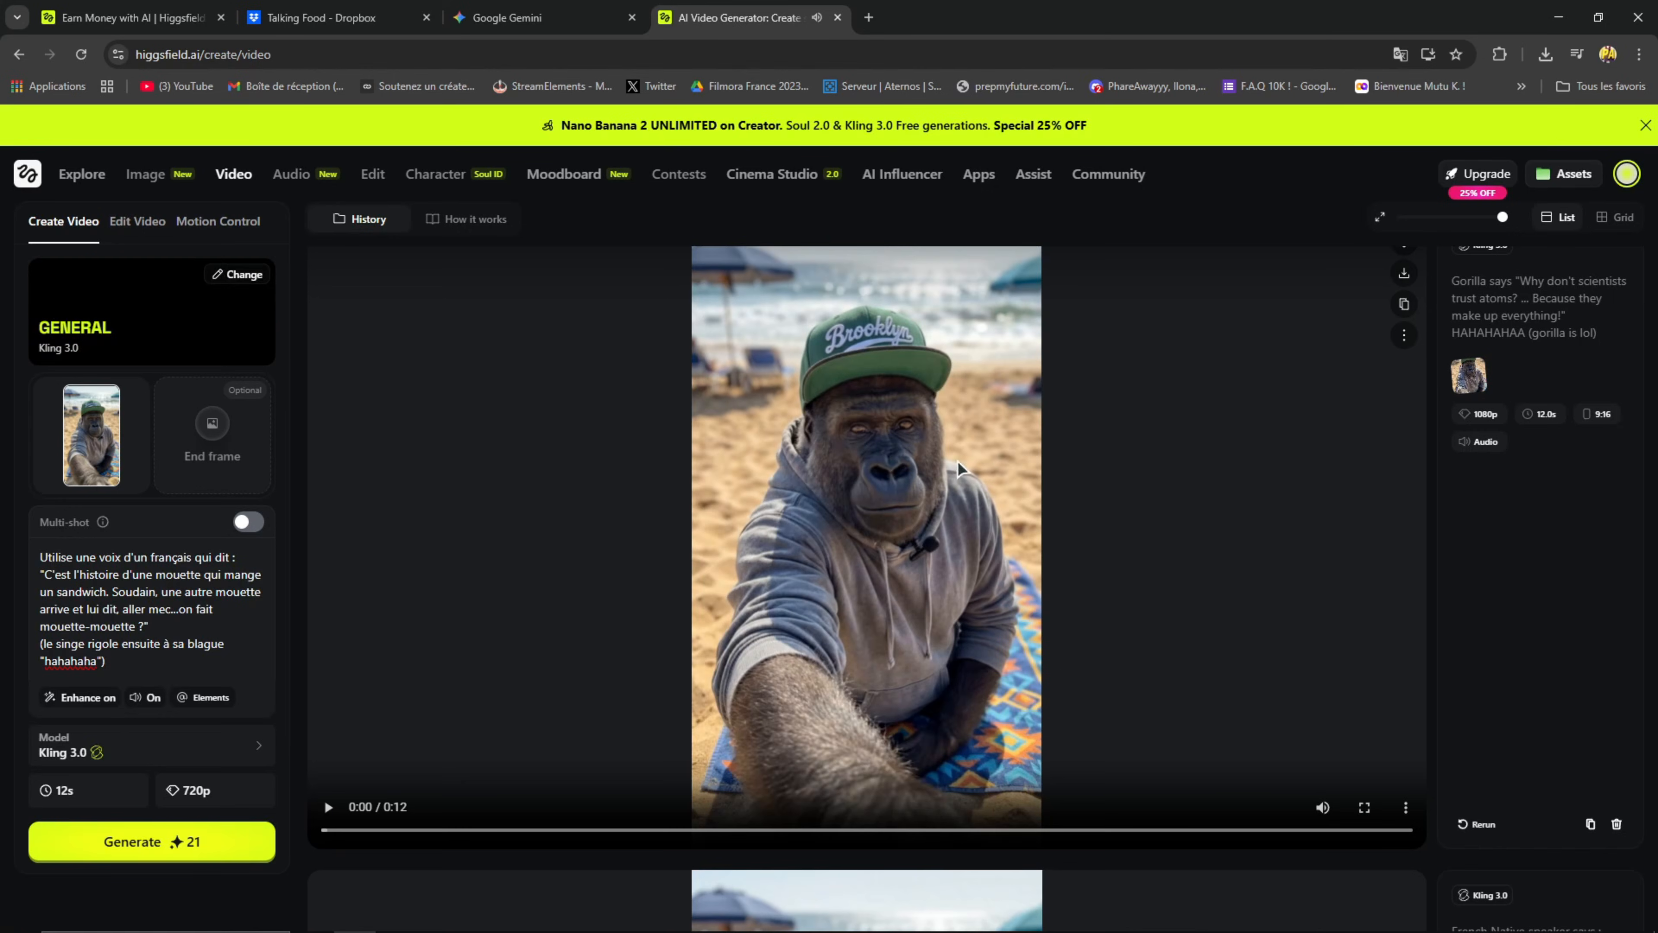
left_click(1403, 275)
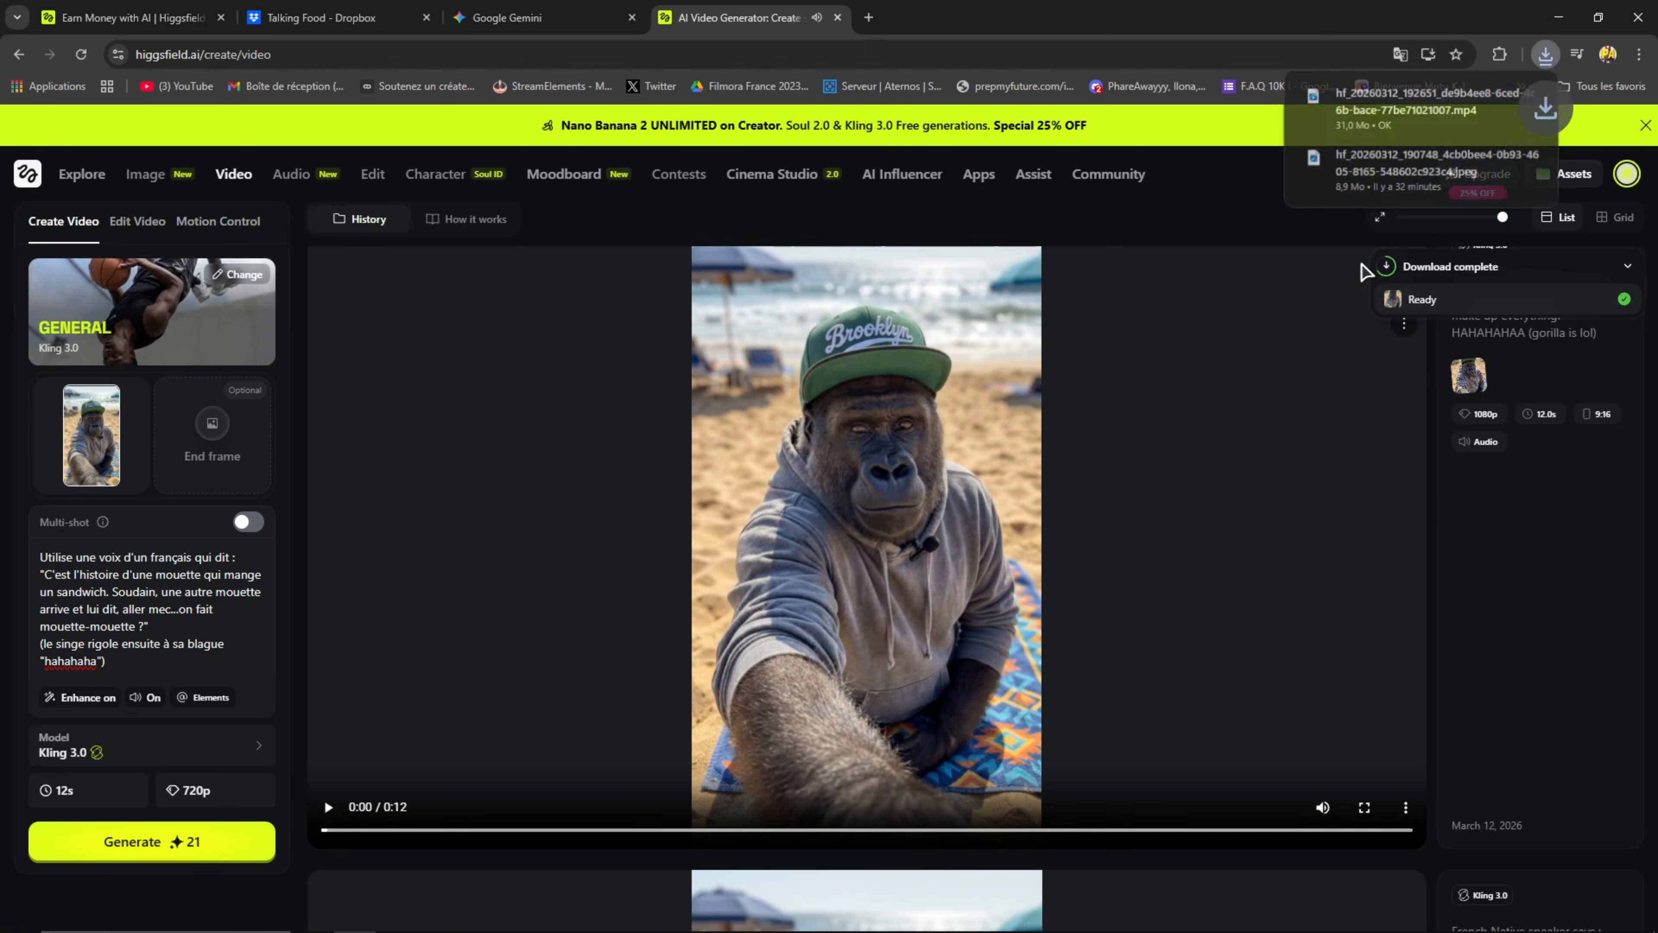
scroll(1117, 470, "down", 10)
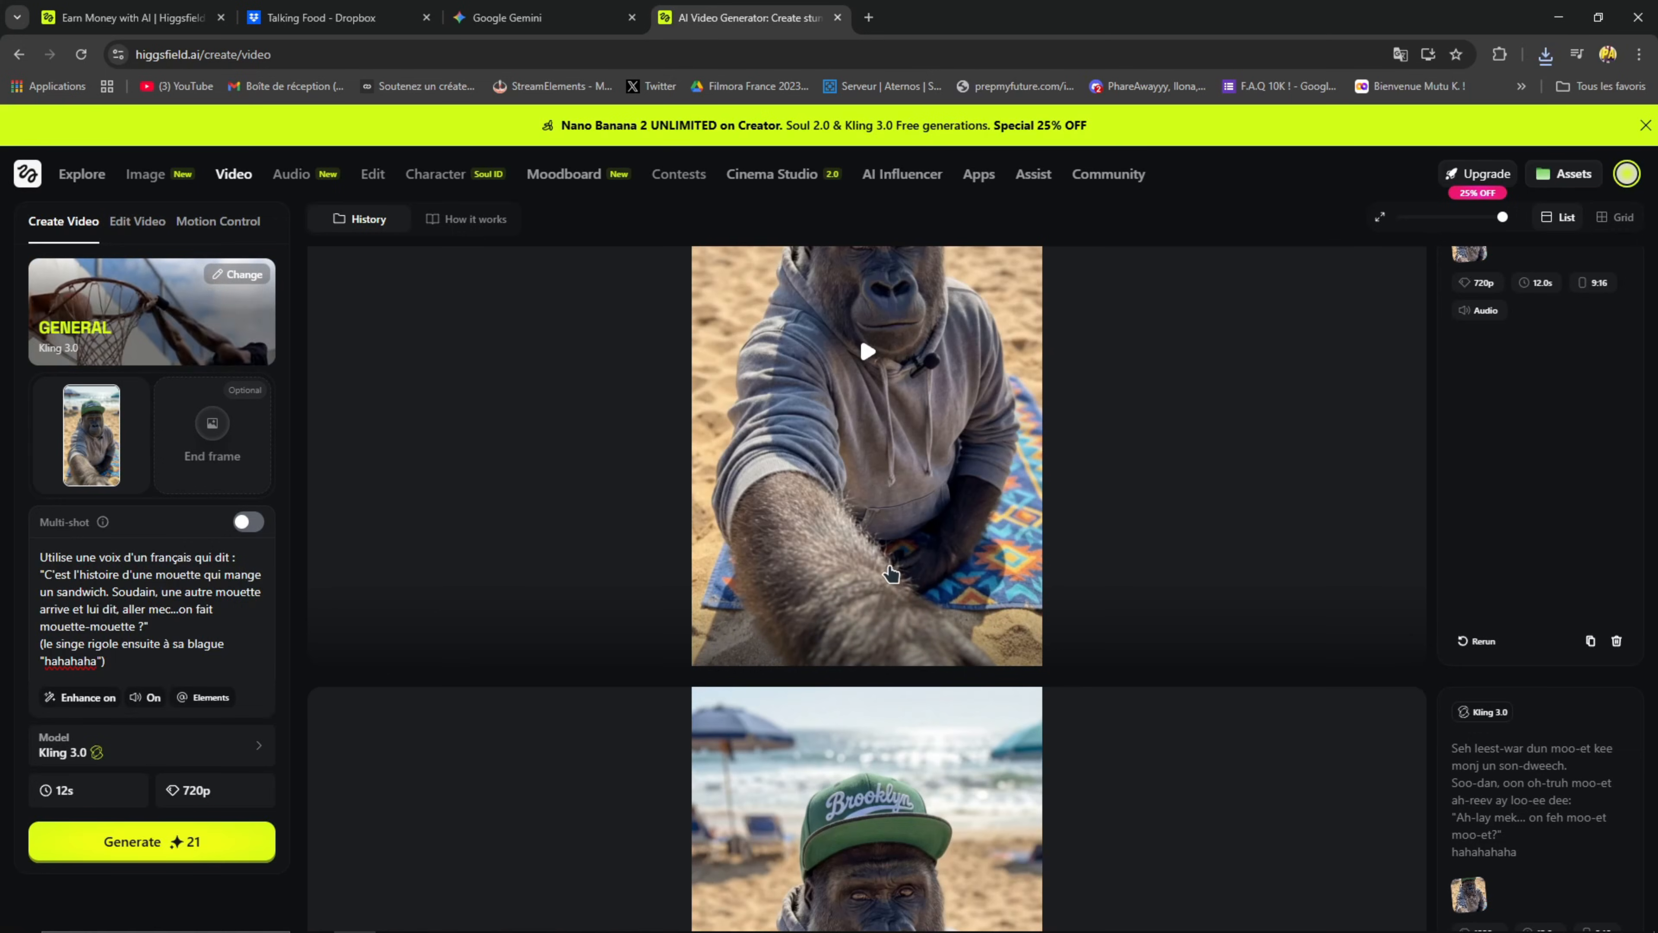
scroll(891, 573, "down", 5)
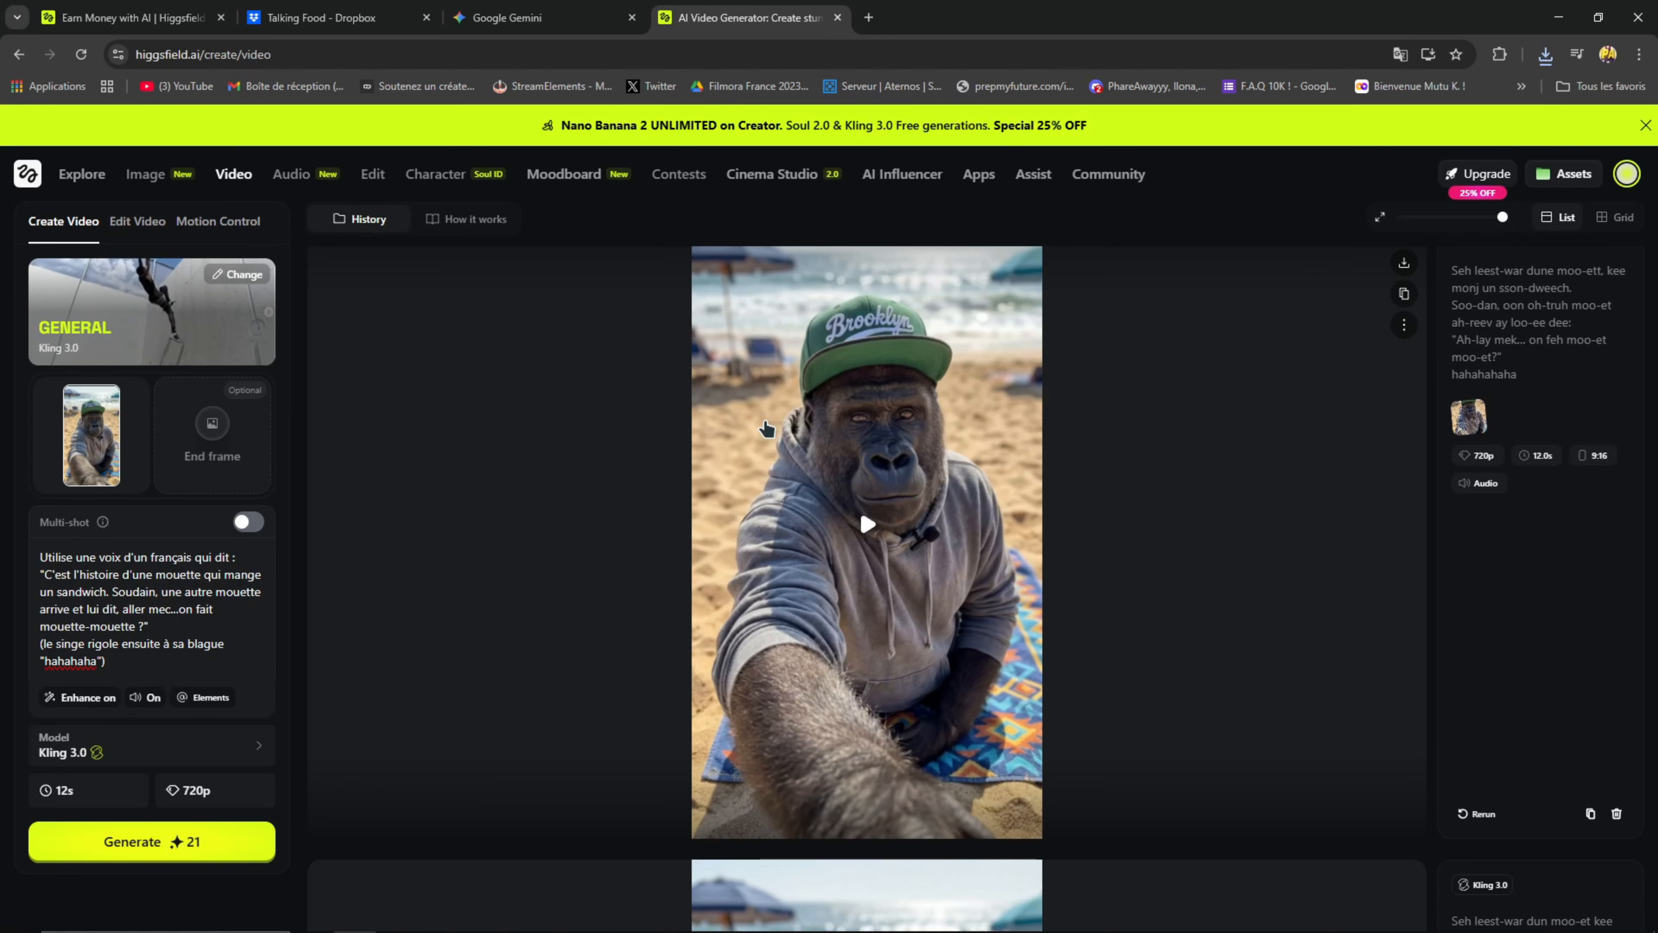
mouse_move(372, 174)
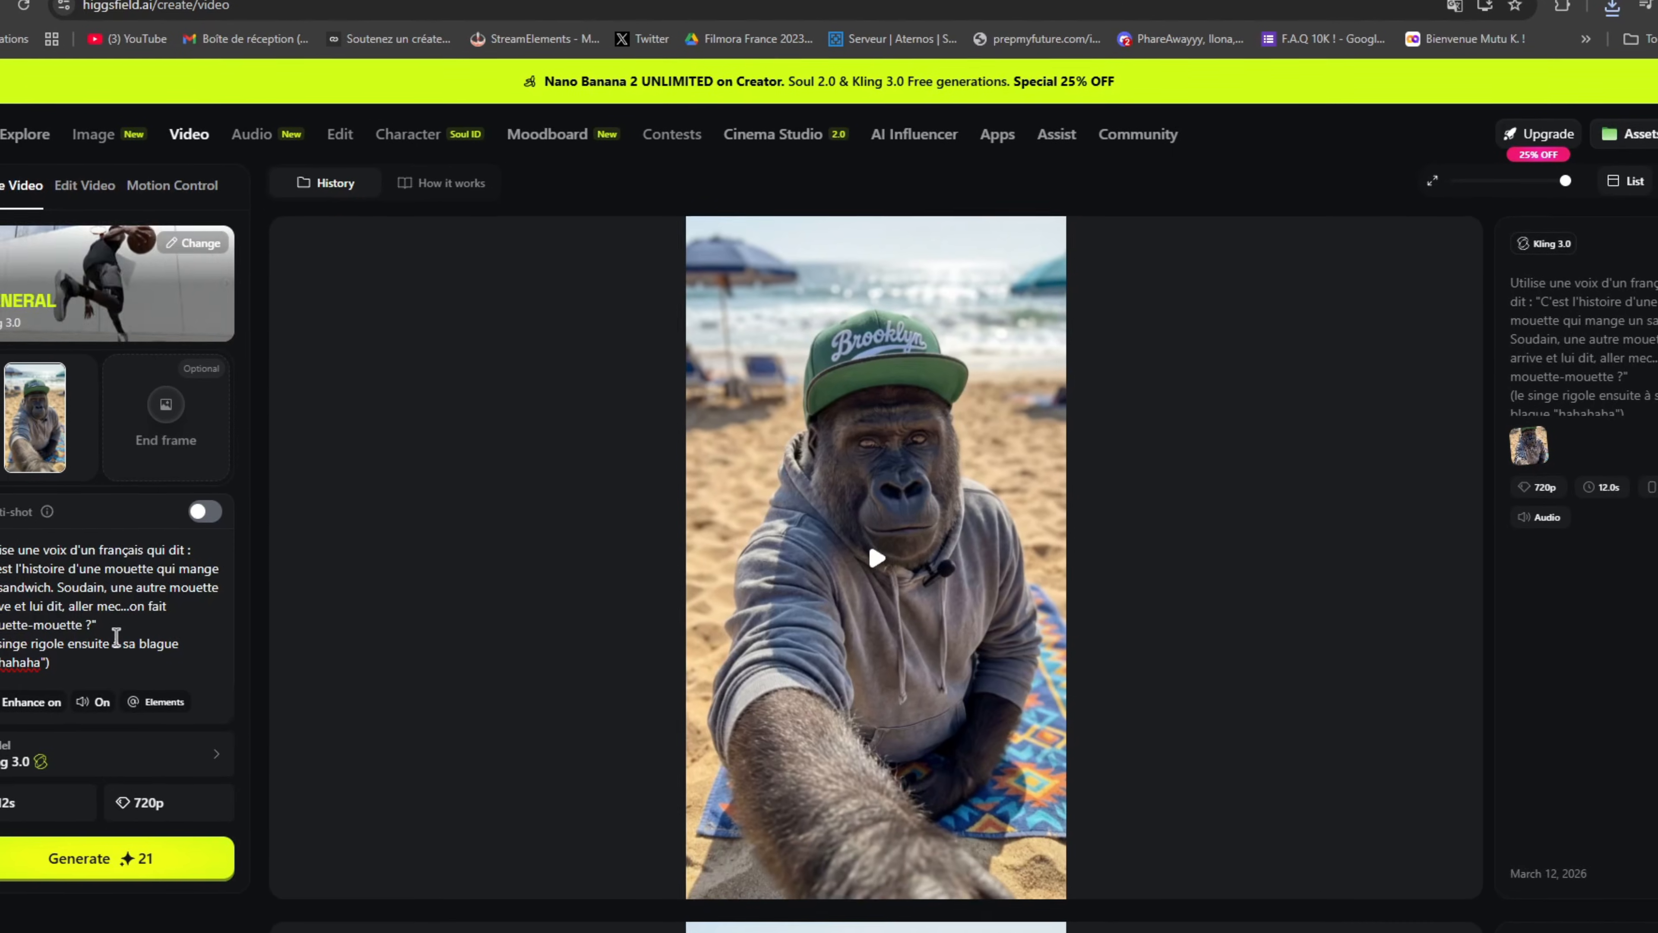
Step: Select the entire French joke prompt and set the video resolution to 1080p
left_click(234, 612)
key("ctrl+a")
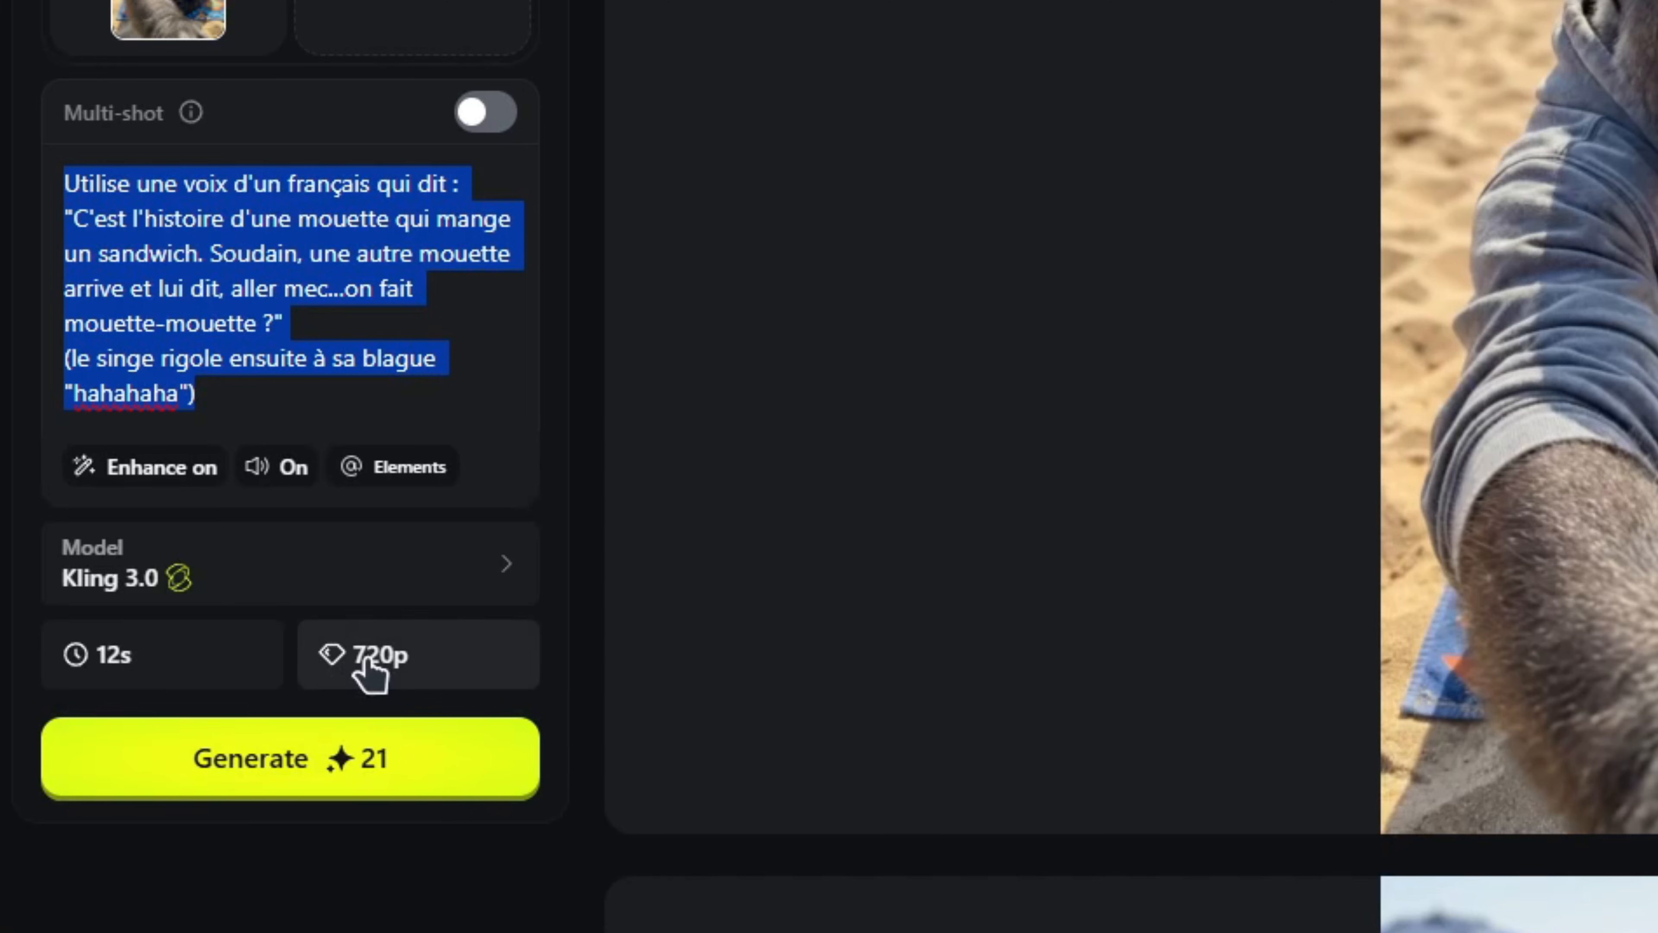
left_click(190, 791)
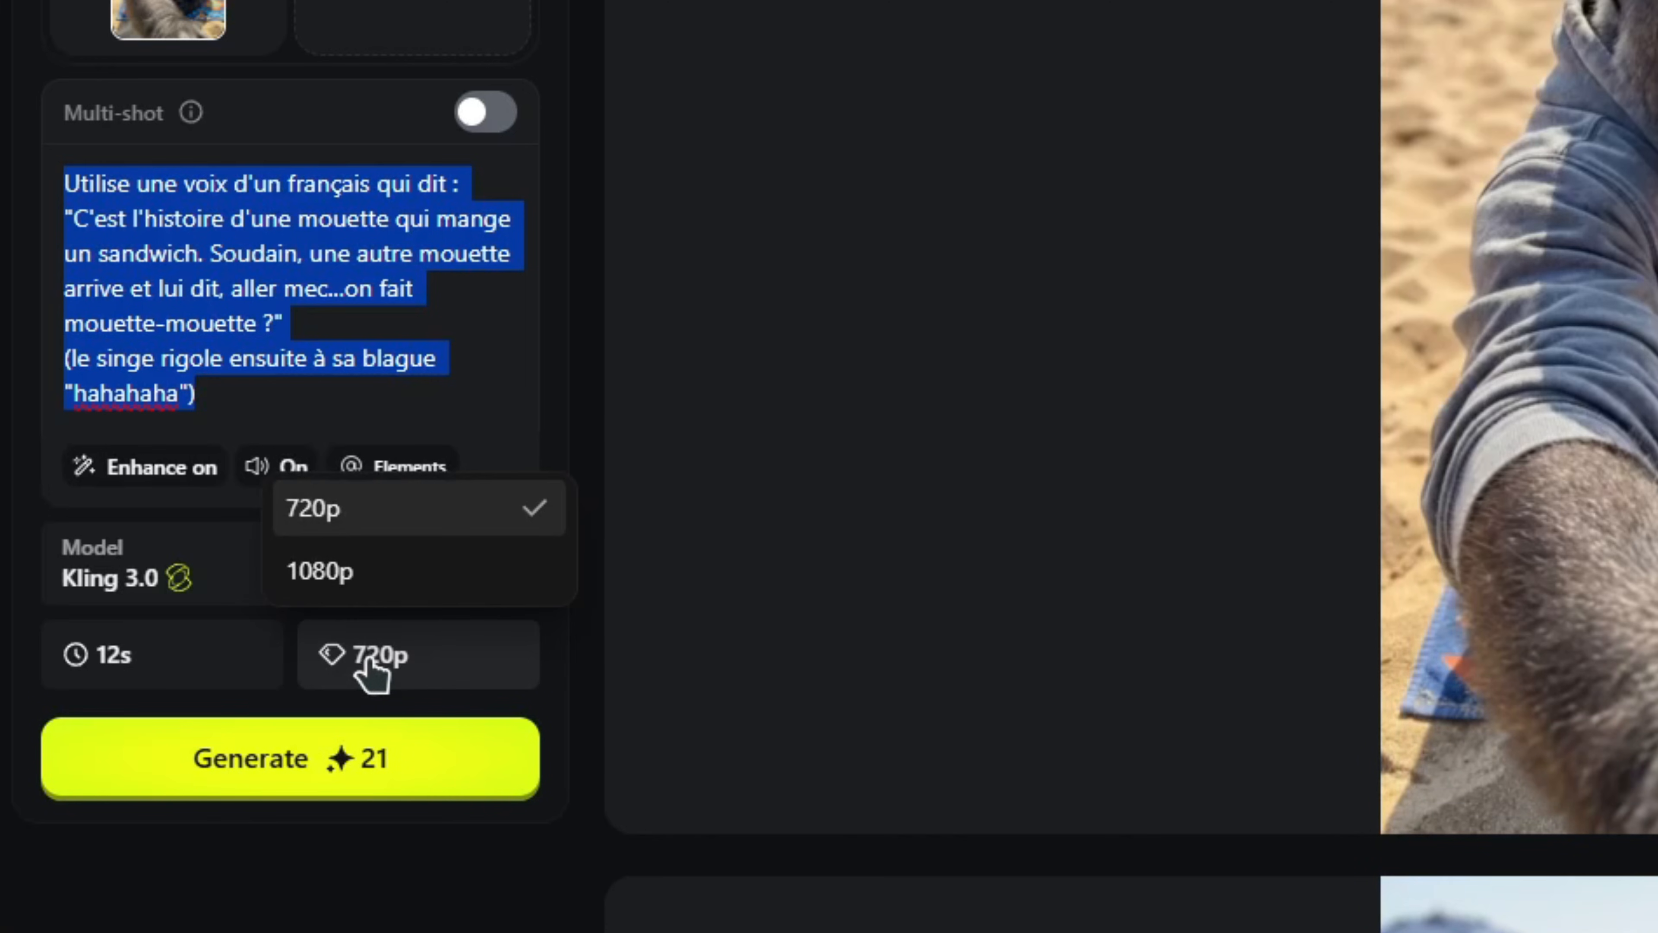
left_click(322, 570)
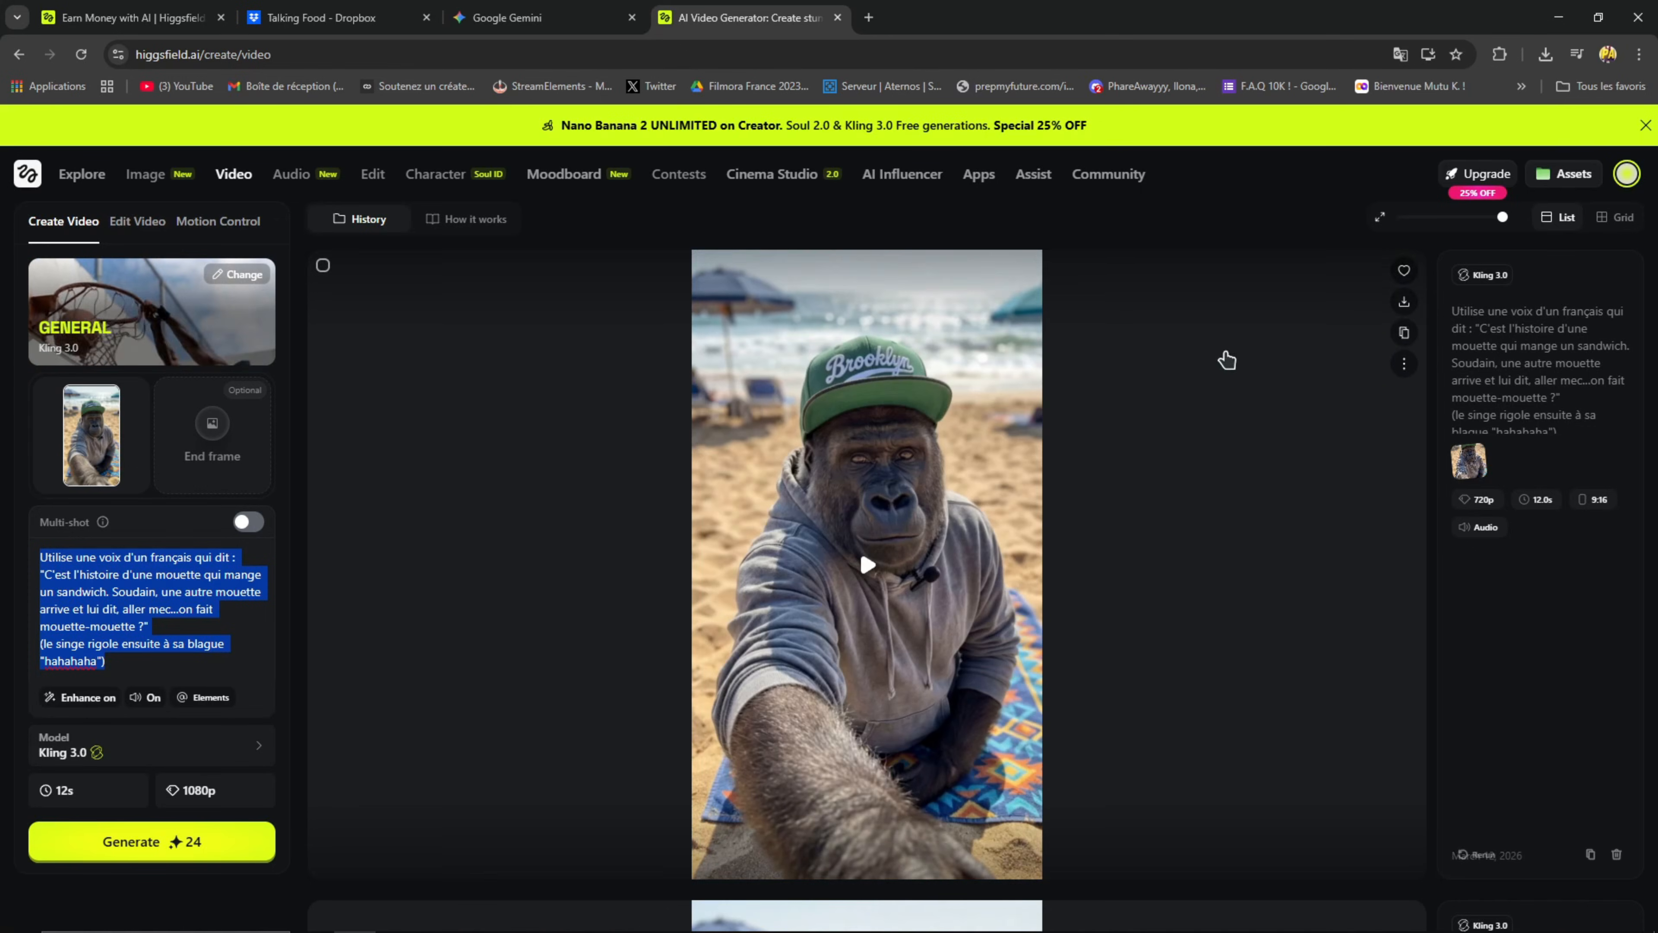
scroll(1498, 556, "down", 8)
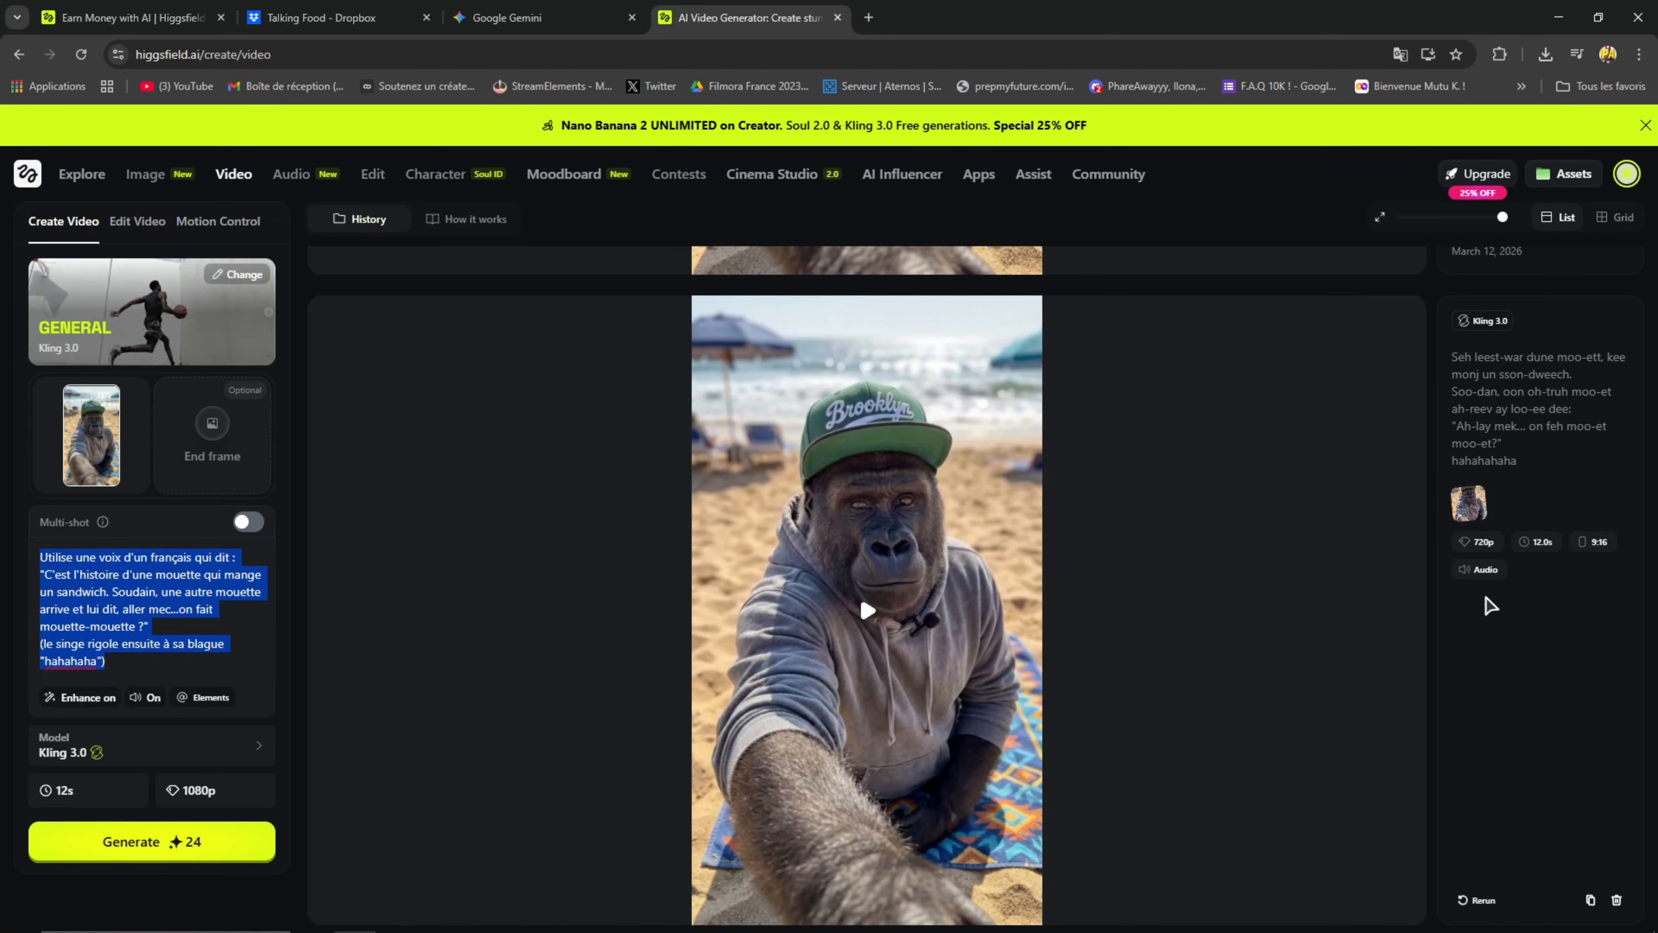
scroll(1403, 598, "down", 8)
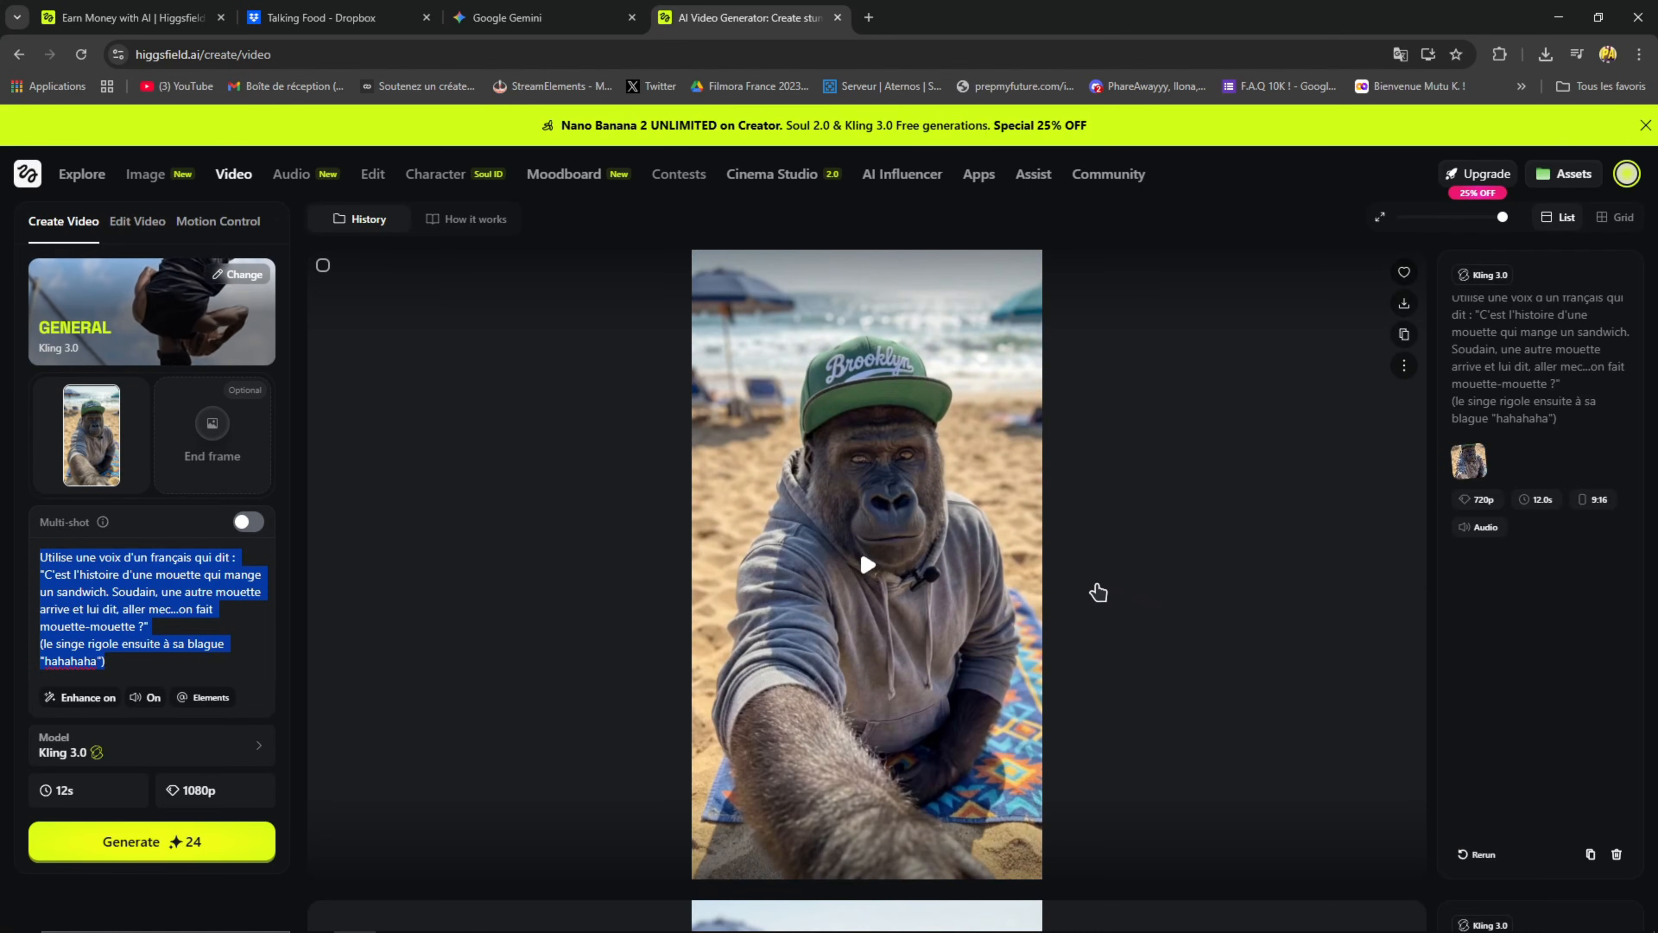